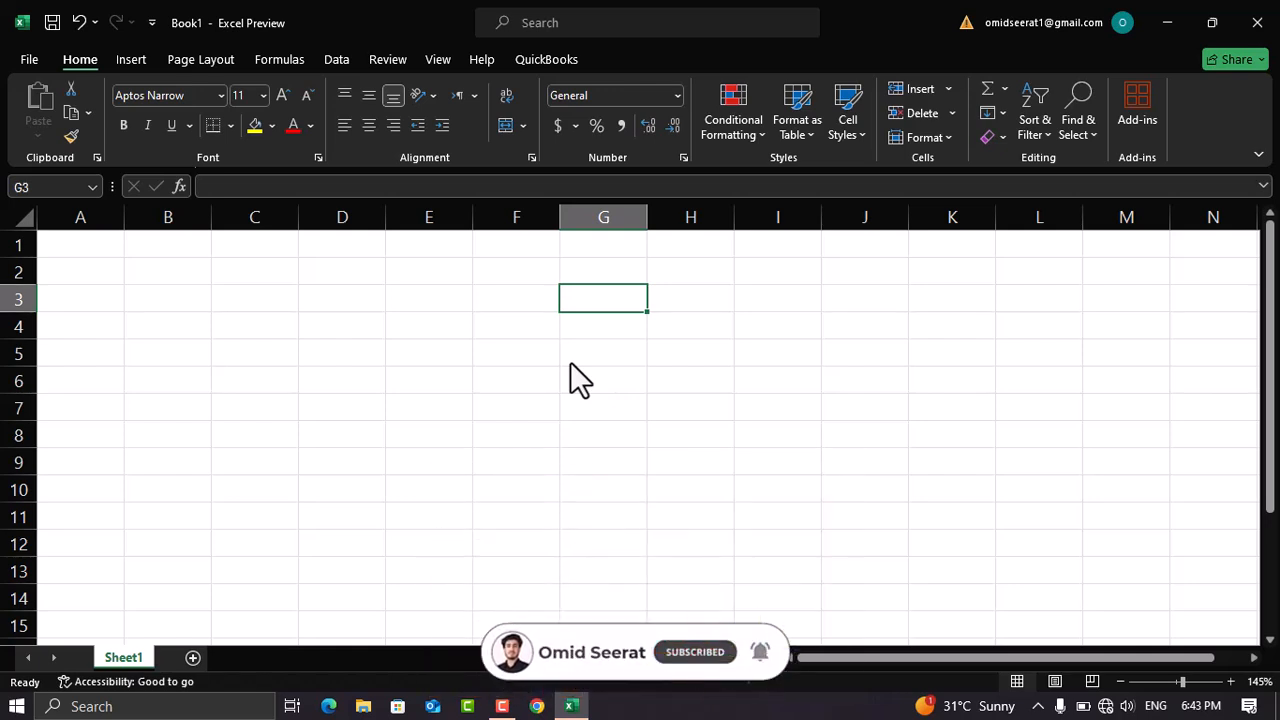
pyautogui.click(1001, 113)
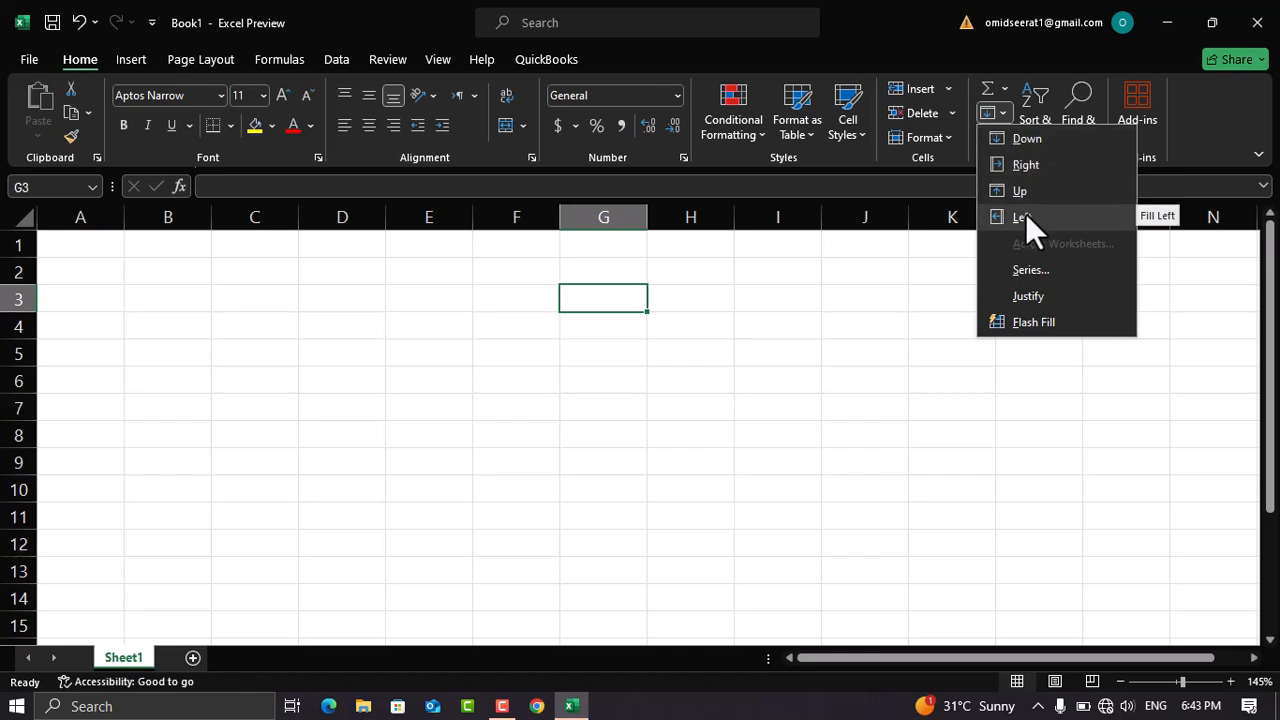
pyautogui.click(623, 329)
pyautogui.click(579, 348)
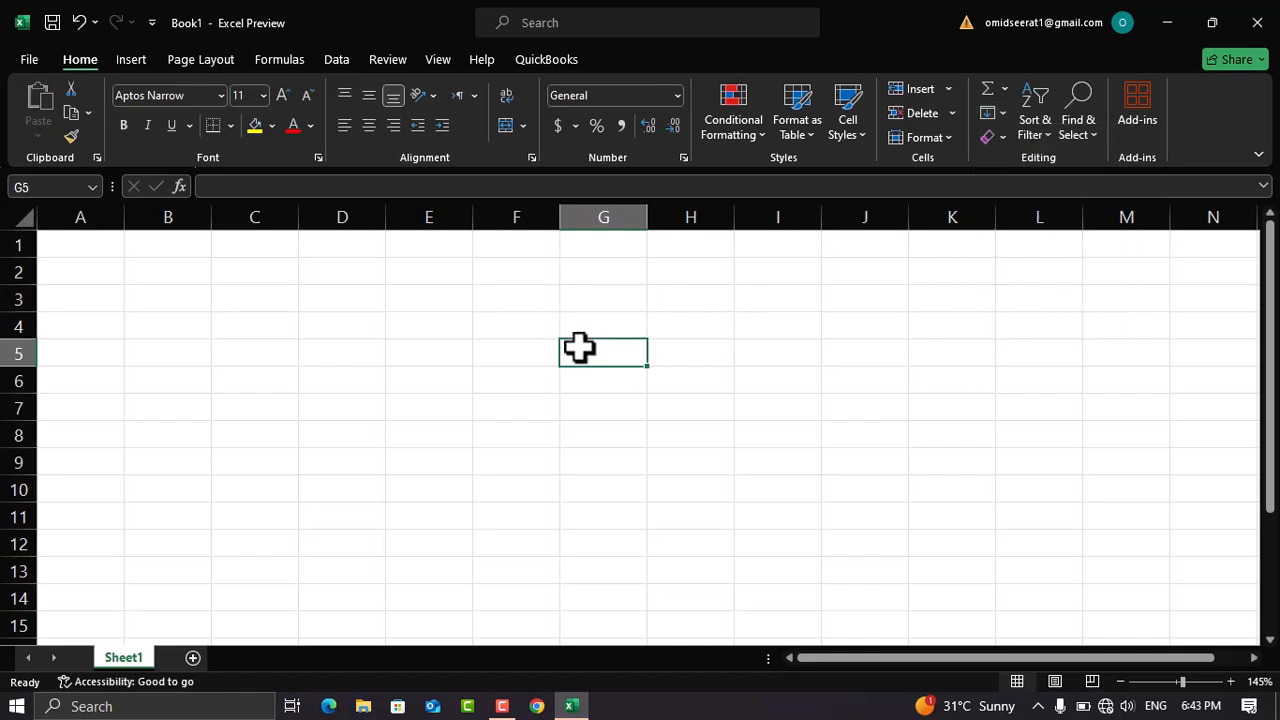
# Enter the text EXCEL in cell F3 and keep that cell selected
pyautogui.click(517, 302)
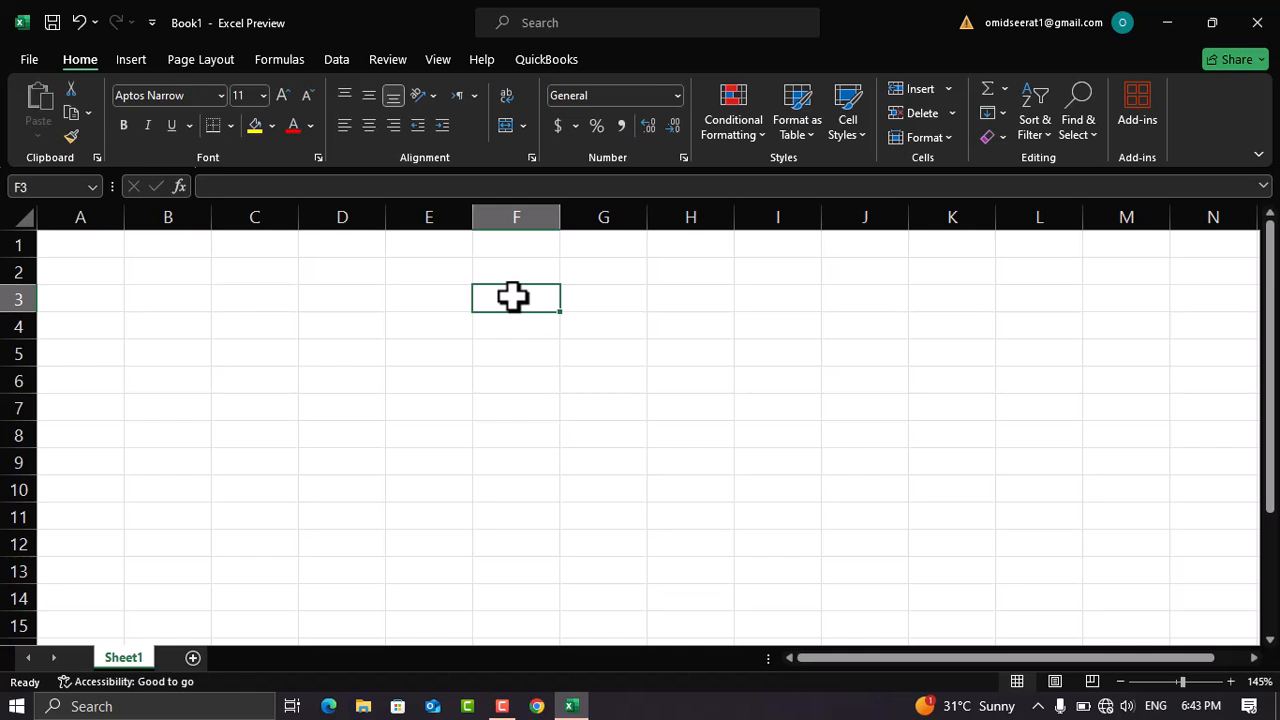
pyautogui.write('EXCEL')
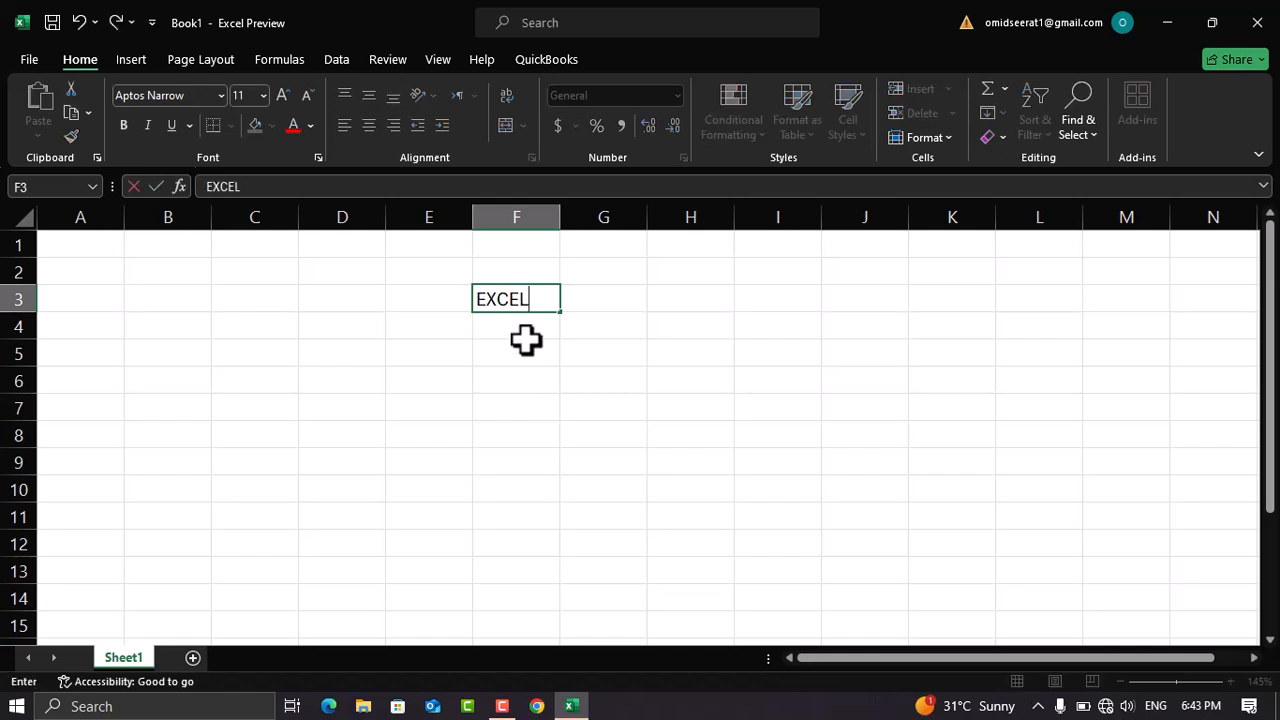
pyautogui.click(527, 345)
pyautogui.click(529, 300)
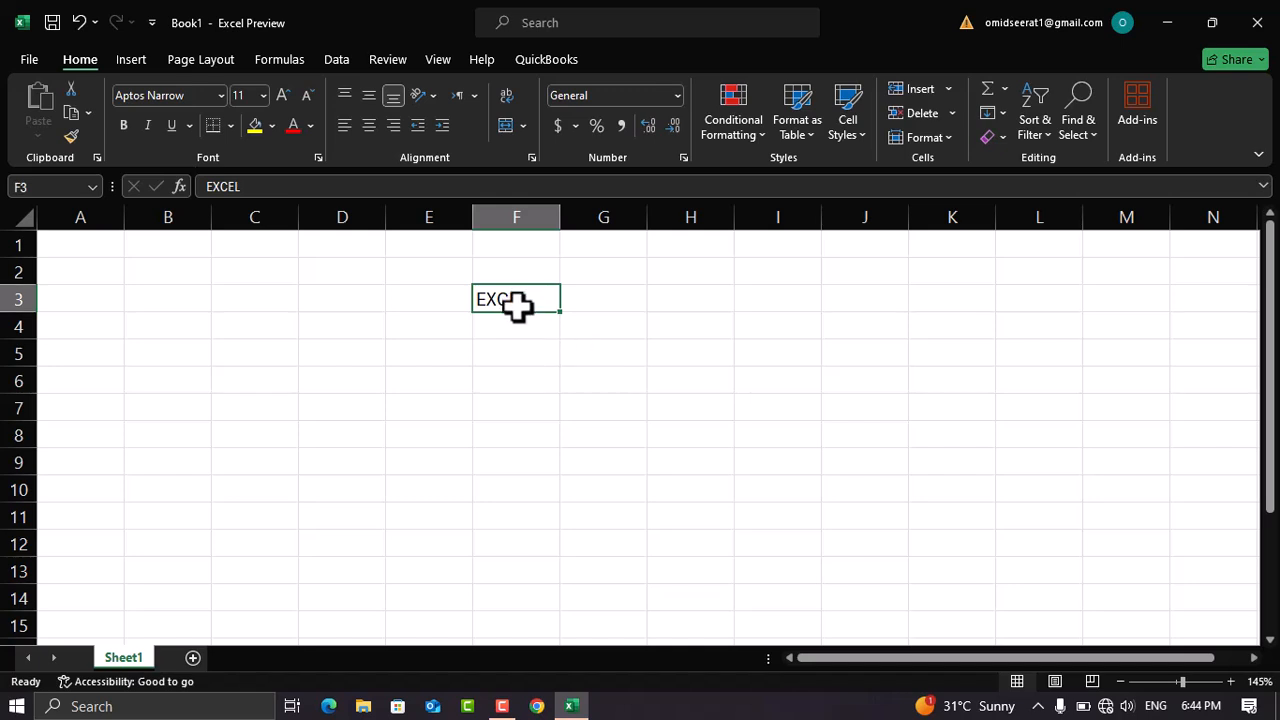
pyautogui.click(542, 330)
pyautogui.click(530, 296)
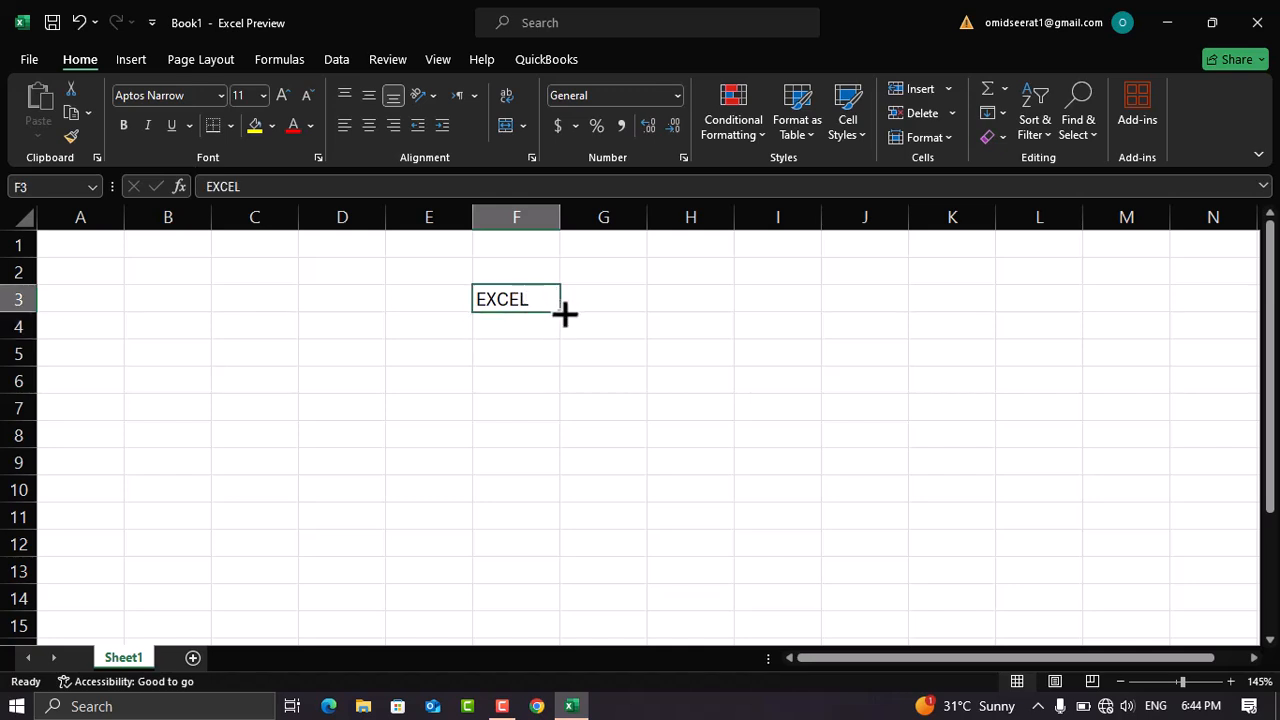
# Try AutoFill of EXCEL from F3 down to F14 and across the row to J3, undoing each fill
pyautogui.moveTo(565, 314); pyautogui.dragTo(548, 626)
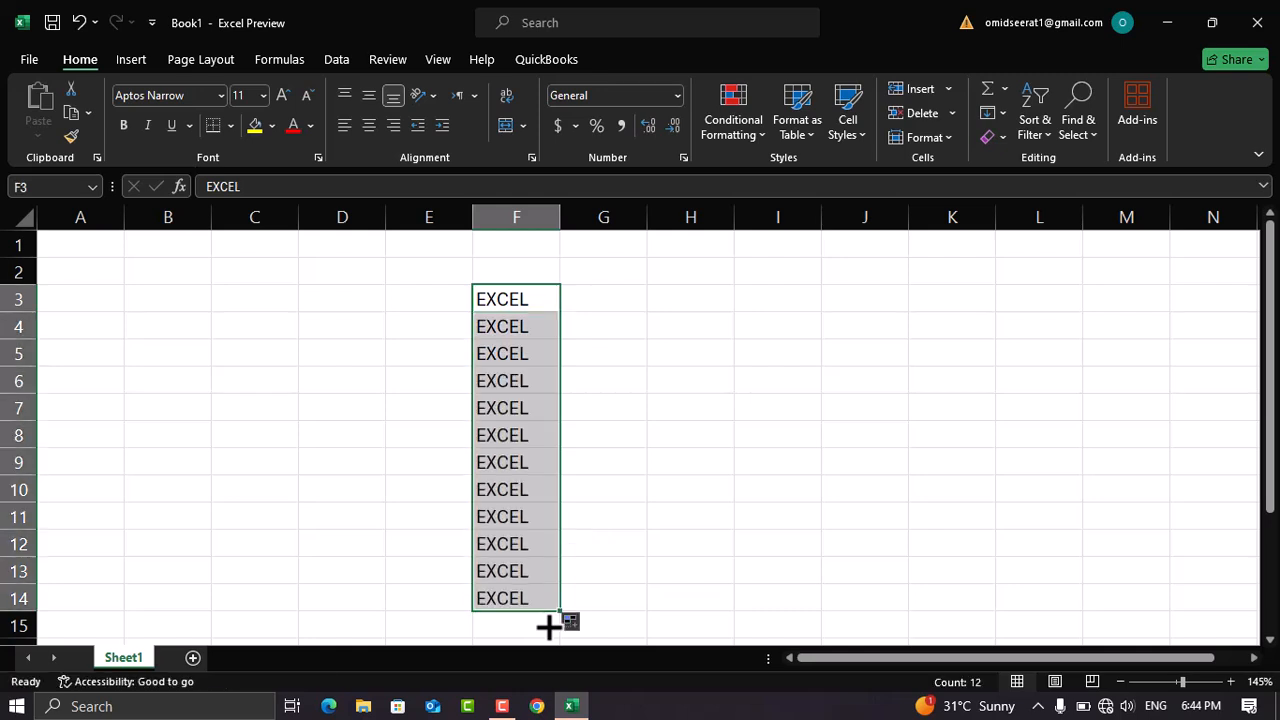
pyautogui.hotkey('ctrl', 'z')
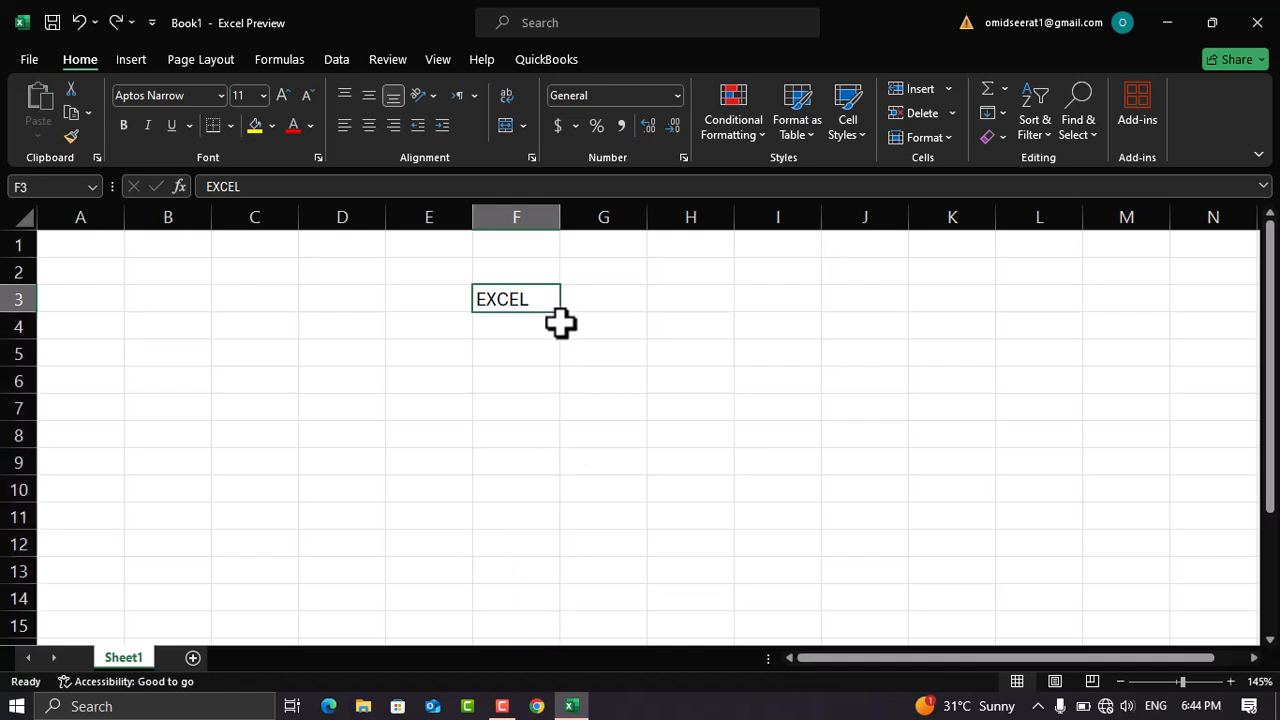
pyautogui.moveTo(563, 311); pyautogui.dragTo(917, 323)
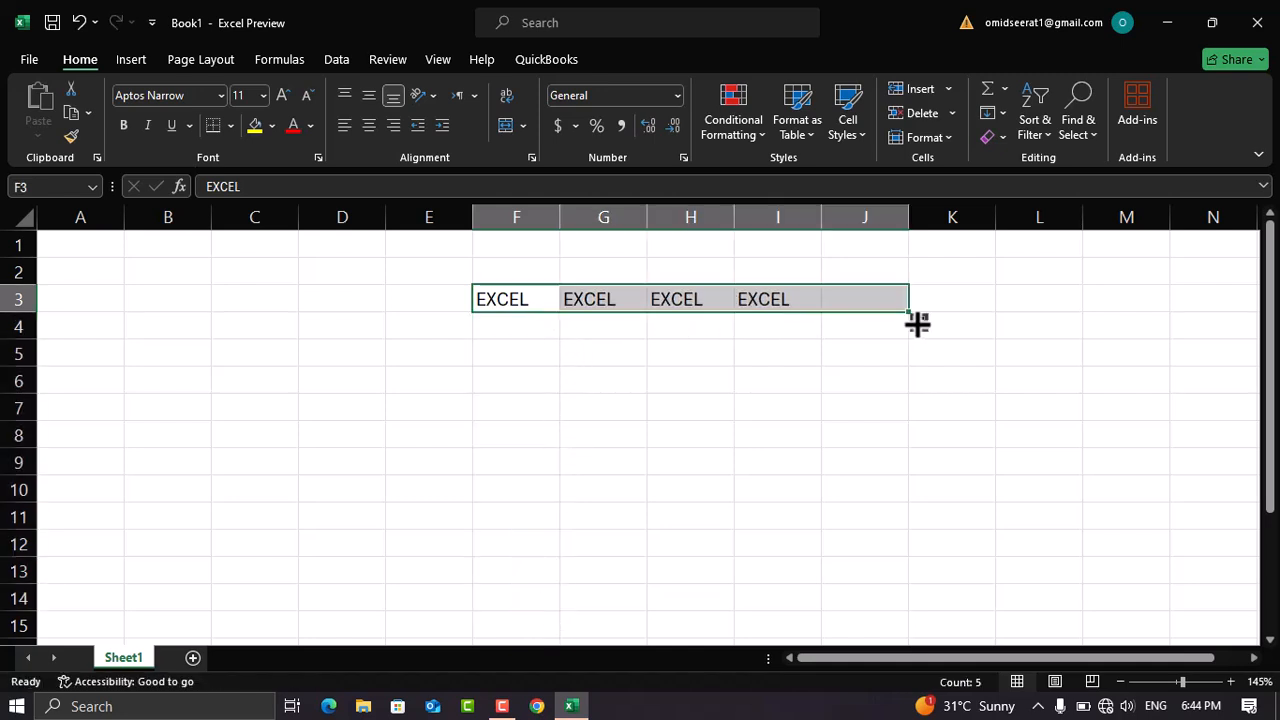
pyautogui.hotkey('ctrl', 'z')
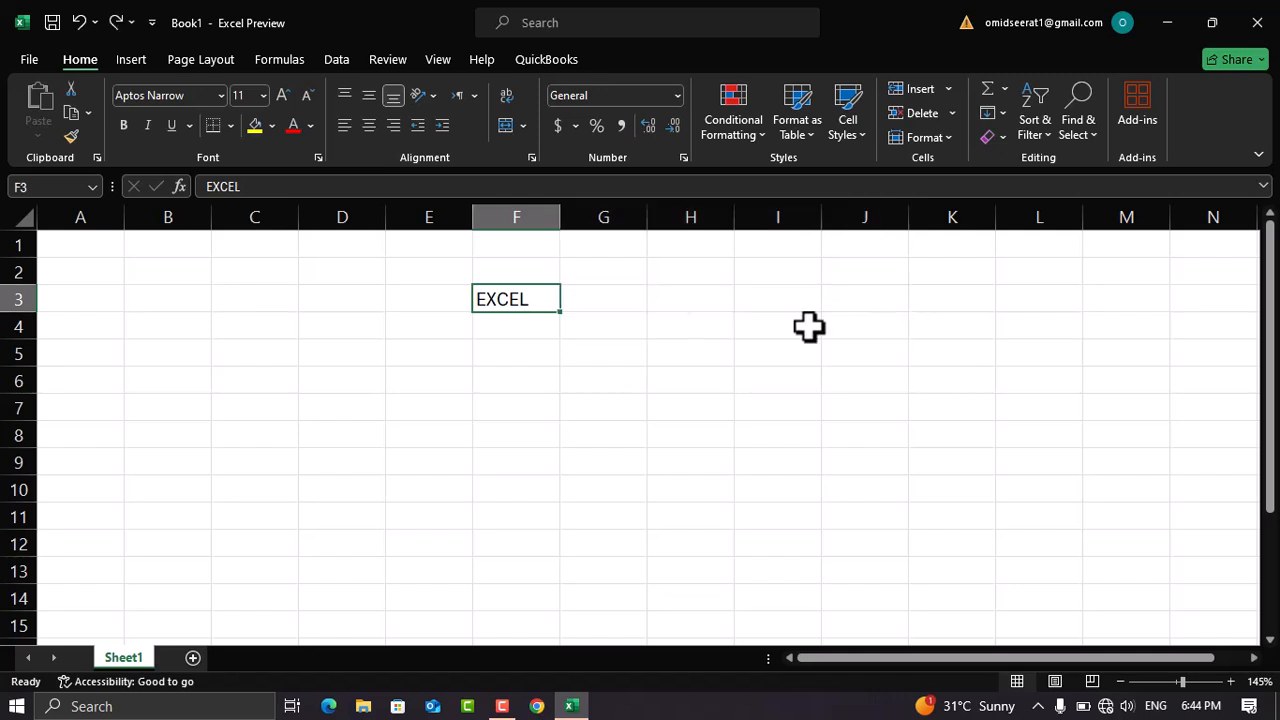
# Try AutoFill of EXCEL from F3 leftward along the row, up the column and down again, undoing each fill
pyautogui.moveTo(561, 312); pyautogui.dragTo(177, 303)
pyautogui.hotkey('ctrl', 'z')
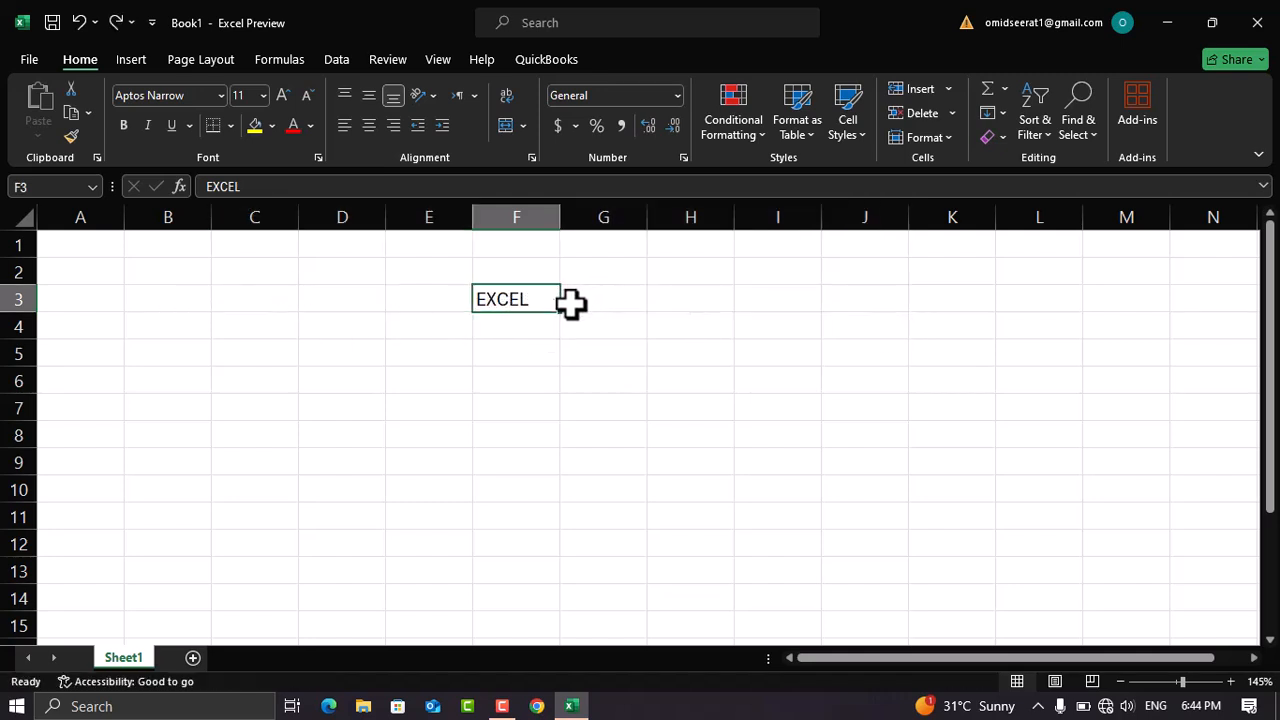
pyautogui.moveTo(560, 313); pyautogui.dragTo(558, 248)
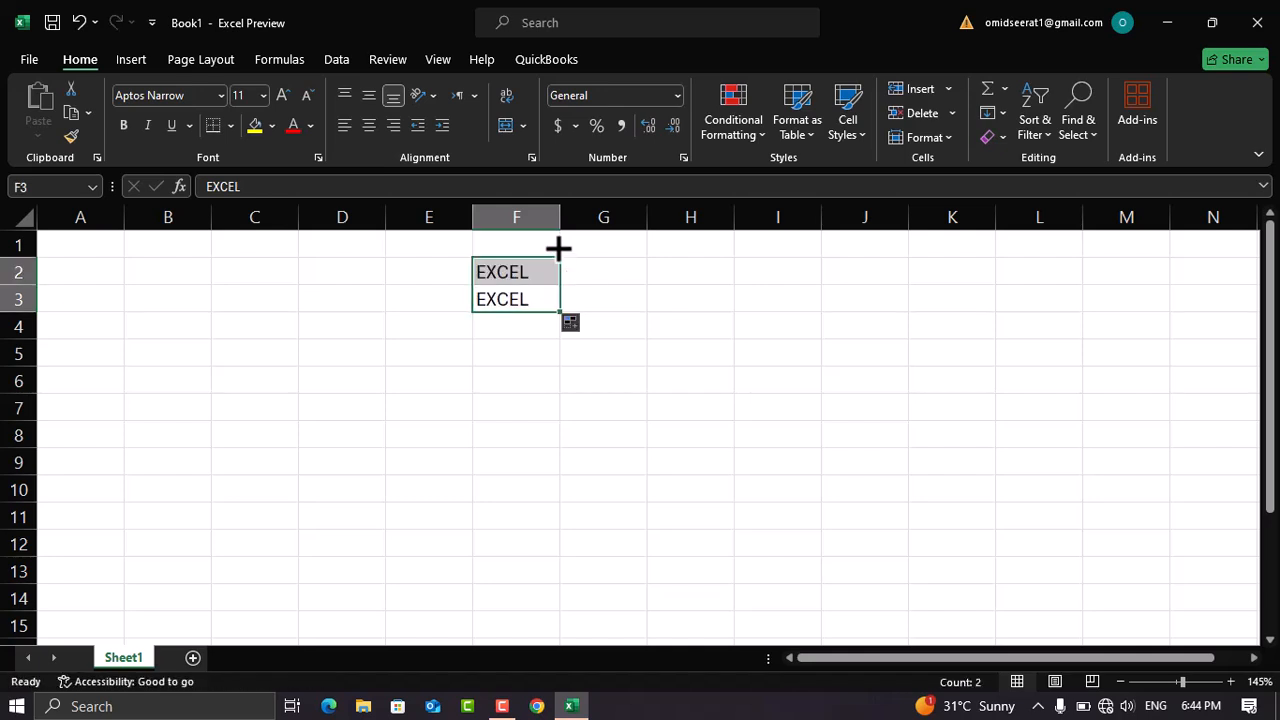
pyautogui.hotkey('ctrl', 'z')
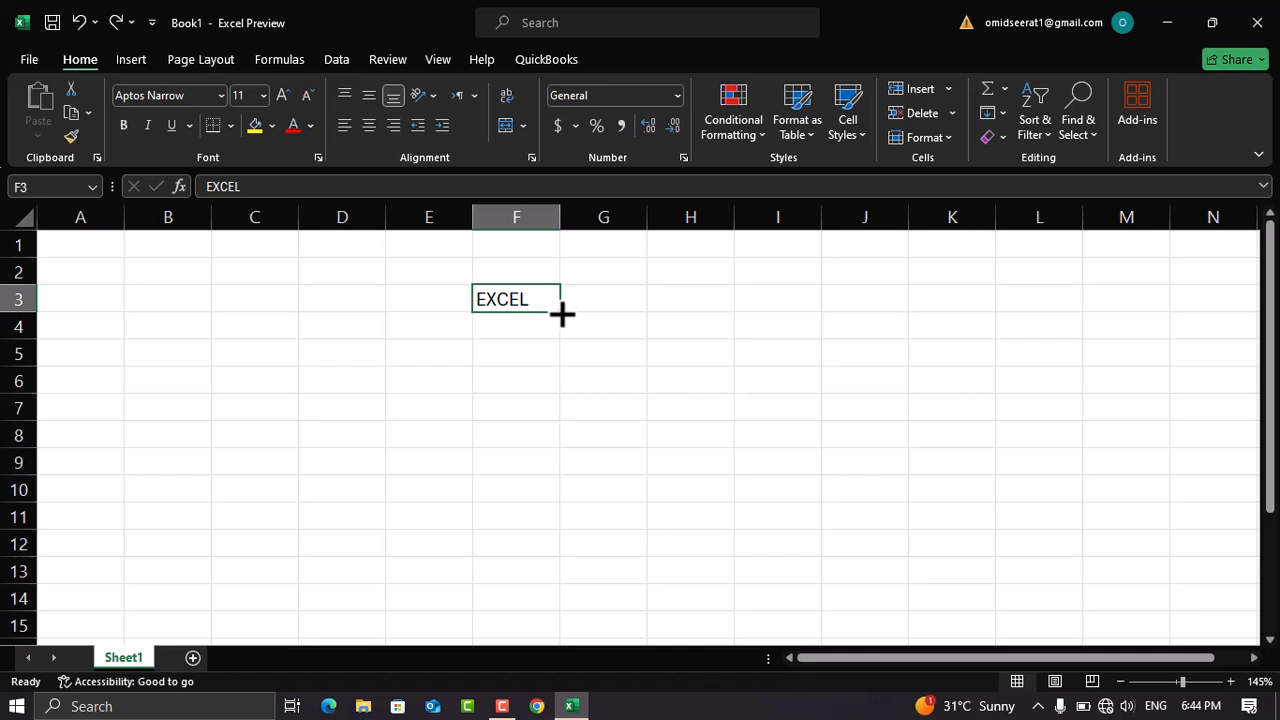
pyautogui.moveTo(560, 313); pyautogui.dragTo(569, 505)
pyautogui.hotkey('ctrl', 'z')
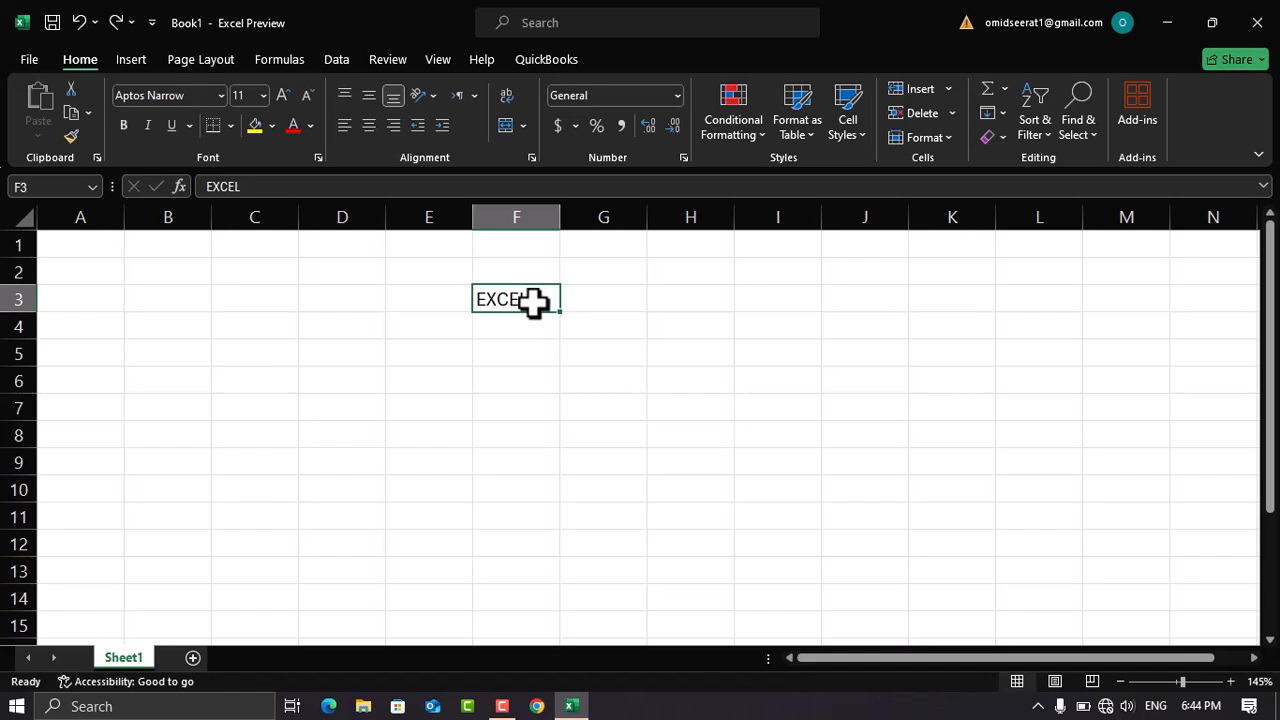
# Copy EXCEL from F3 through F12 with the Fill Down command, and undo the fill
pyautogui.click(543, 368)
pyautogui.click(524, 298)
pyautogui.moveTo(524, 298); pyautogui.dragTo(517, 552)
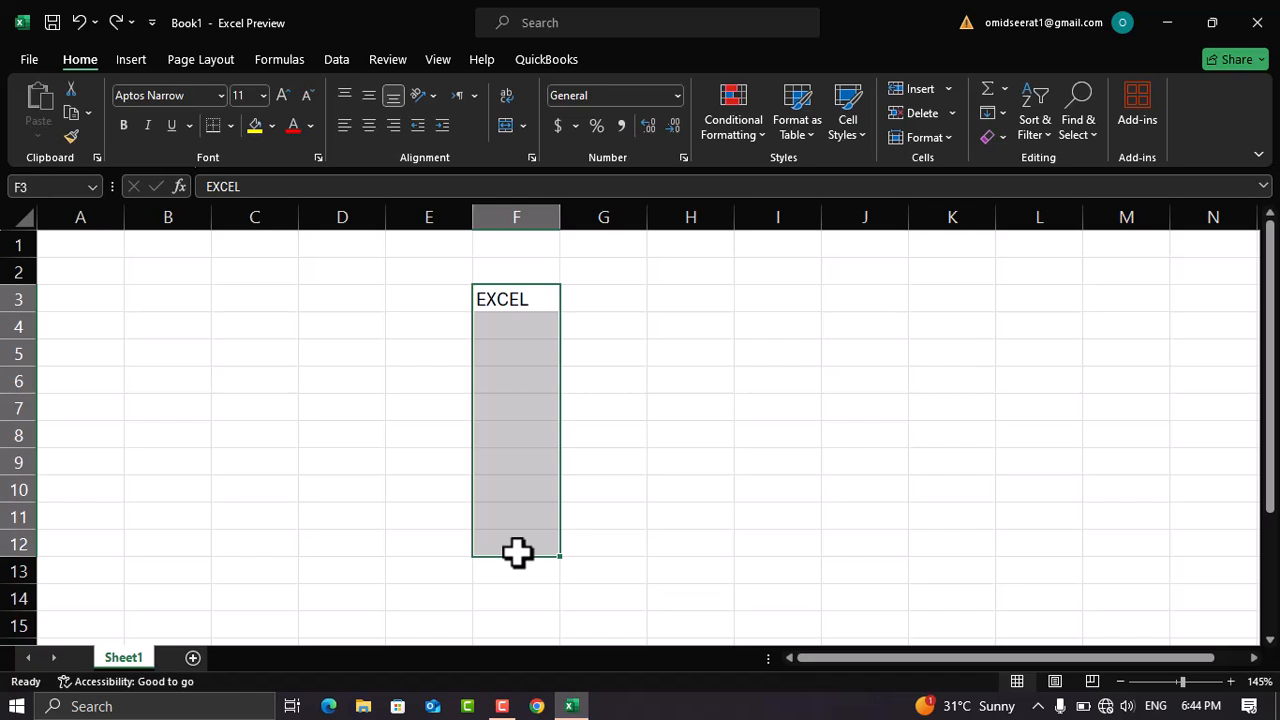
pyautogui.click(1005, 114)
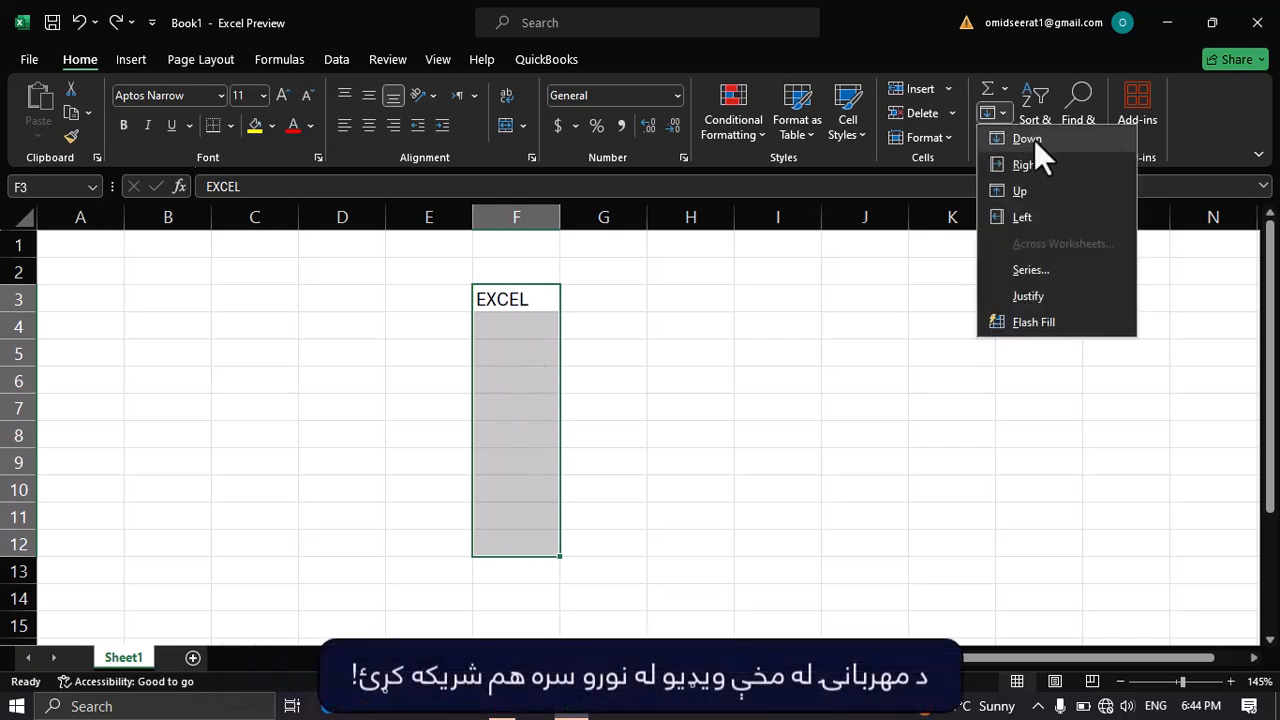
pyautogui.click(1034, 139)
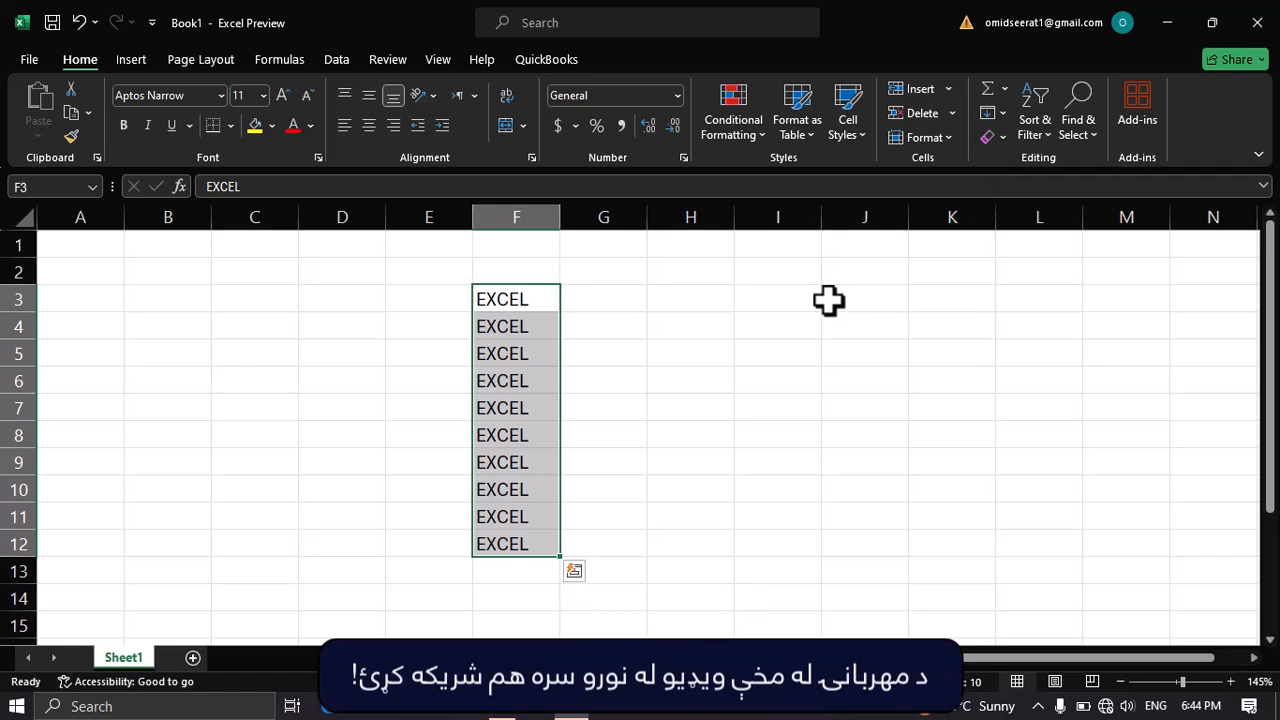
pyautogui.hotkey('ctrl', 'z')
pyautogui.click(637, 354)
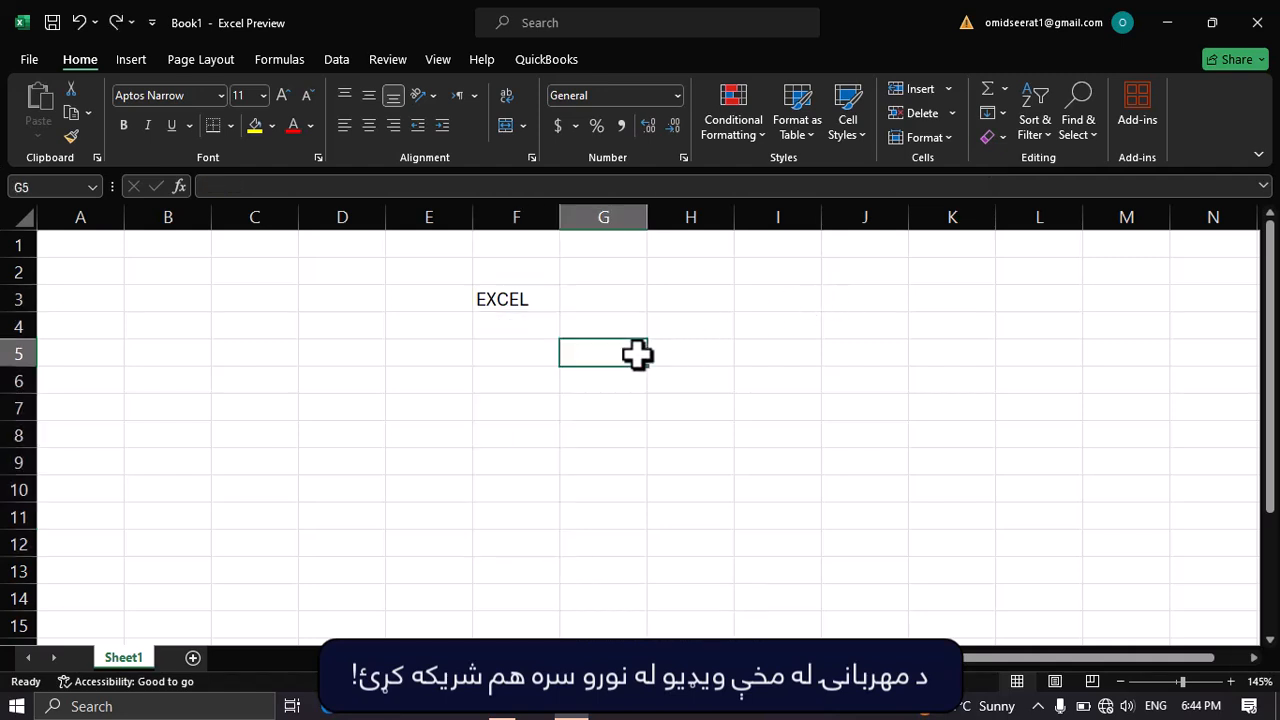
# Copy EXCEL from F3 across the range F3:L3 with the Fill Right command
pyautogui.moveTo(511, 294); pyautogui.dragTo(1026, 303)
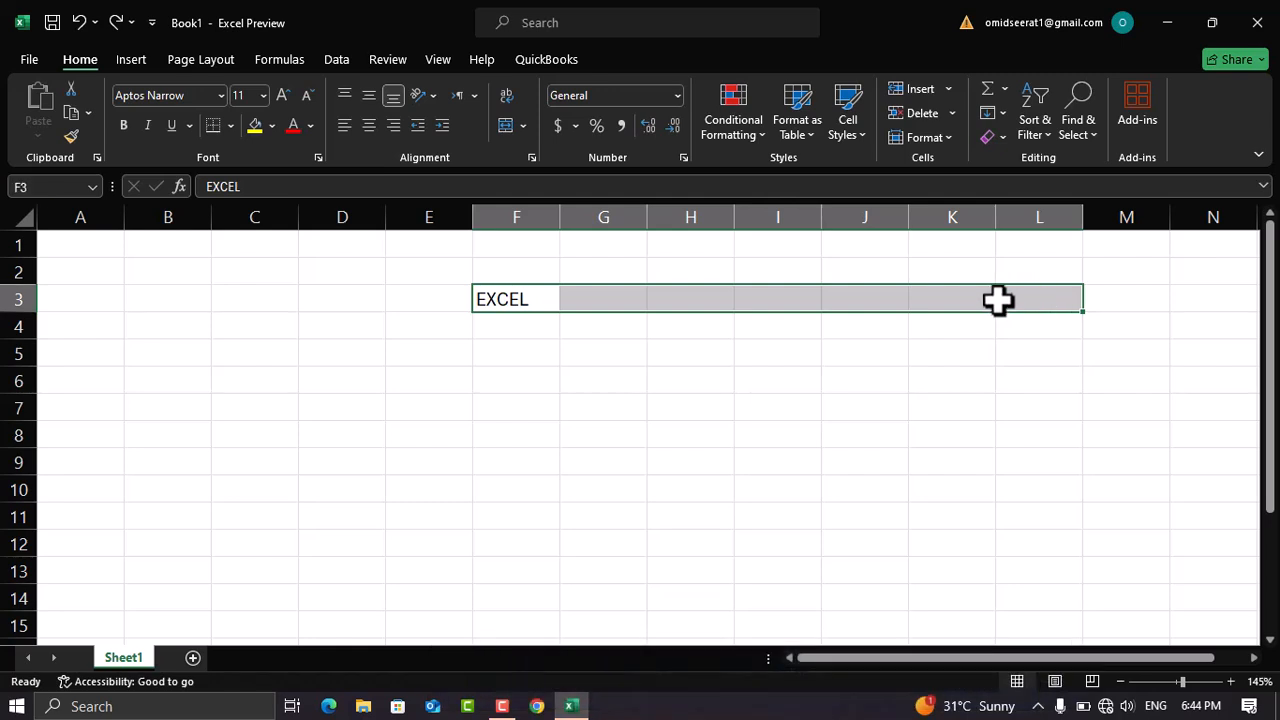
pyautogui.click(1003, 116)
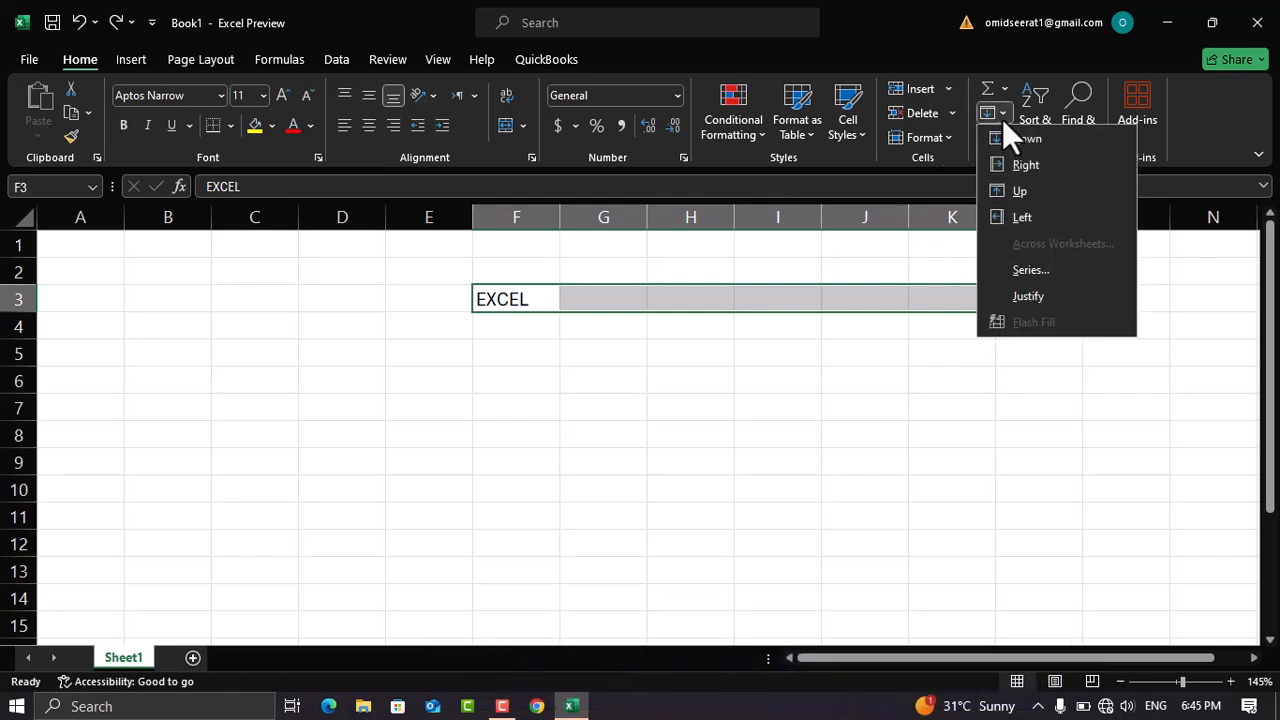
pyautogui.click(1027, 168)
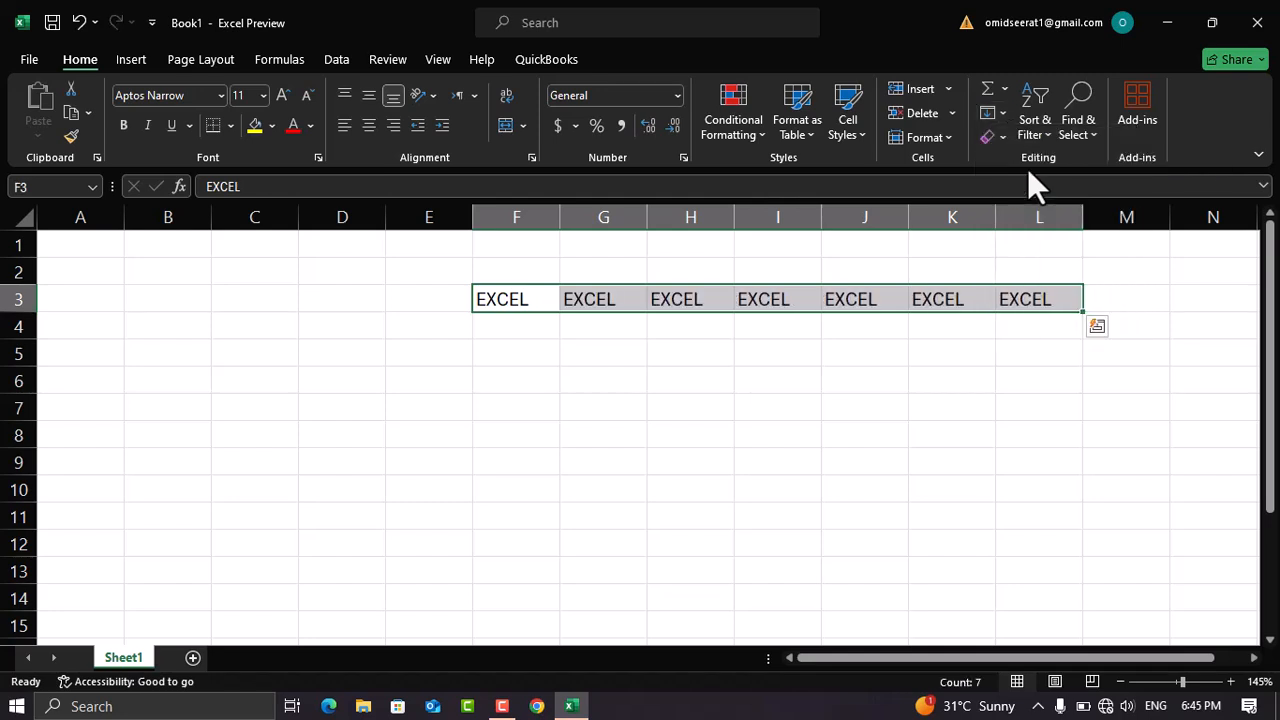
pyautogui.click(1001, 115)
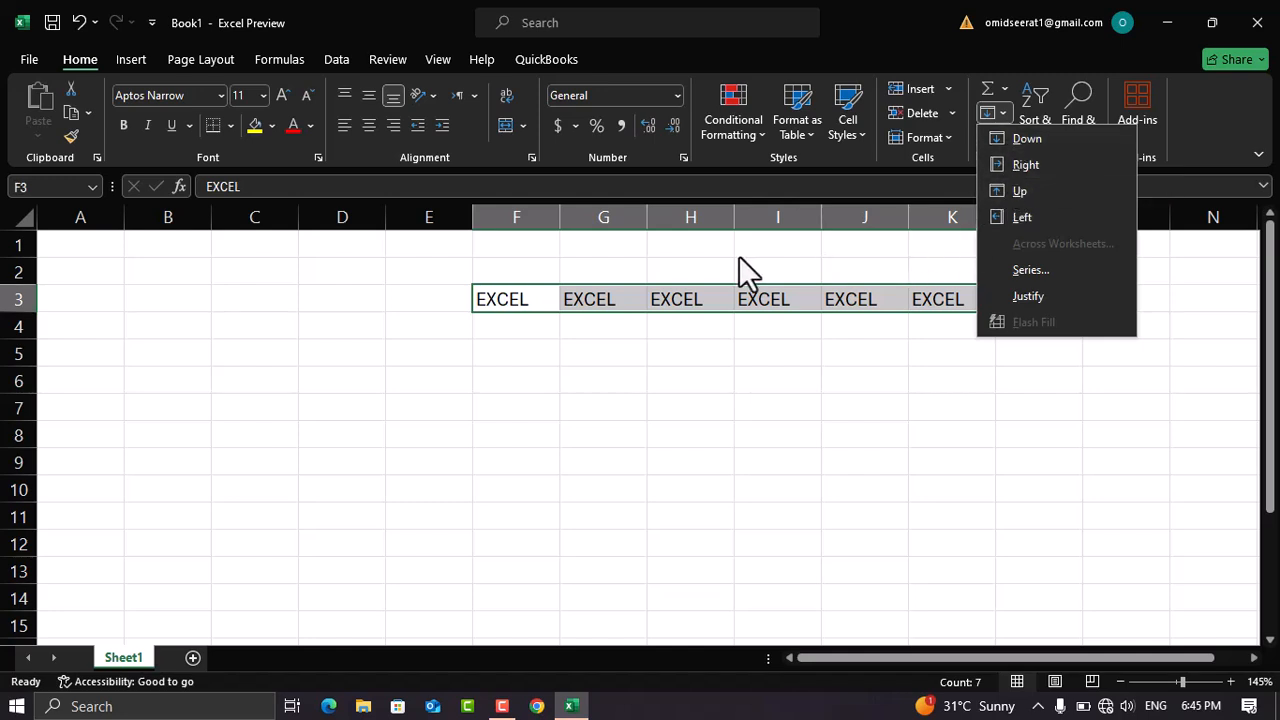
pyautogui.click(520, 300)
pyautogui.click(505, 298)
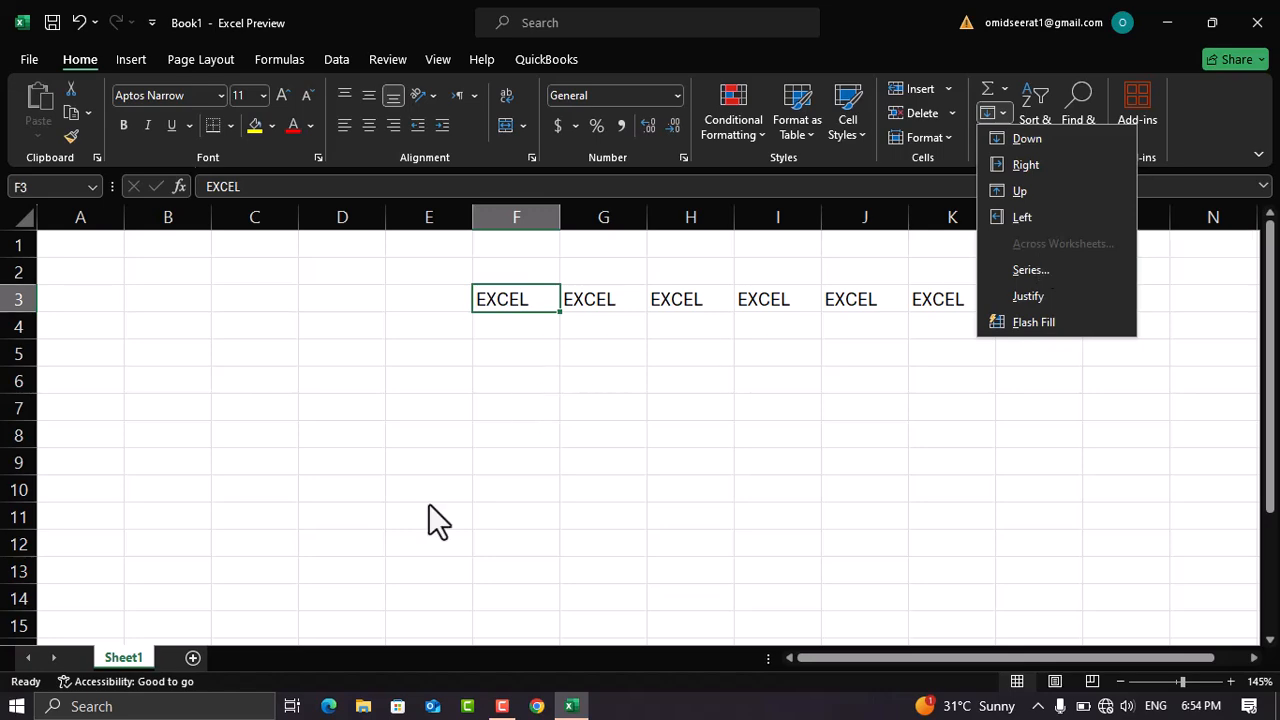
pyautogui.click(226, 592)
# Add a new worksheet, and clear the contents of E3:L5 on Sheet1
pyautogui.click(190, 660)
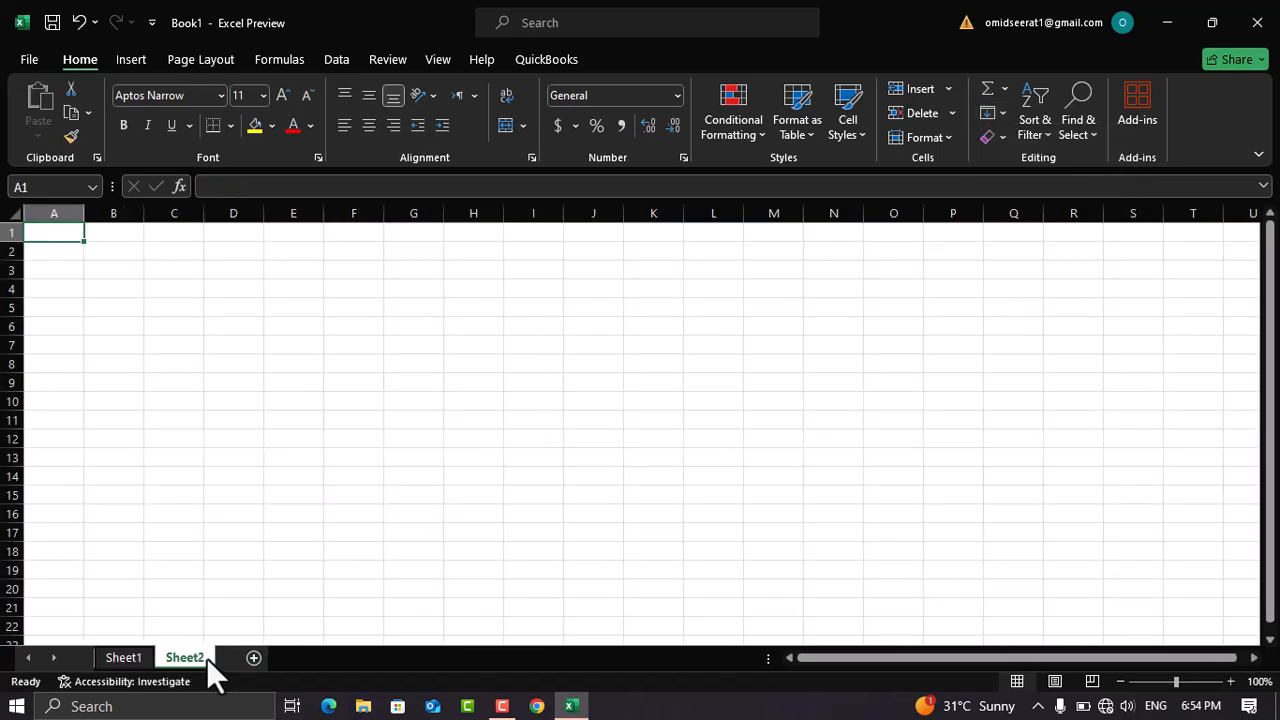
pyautogui.click(138, 658)
pyautogui.moveTo(462, 300); pyautogui.dragTo(1031, 357)
pyautogui.press('Delete')
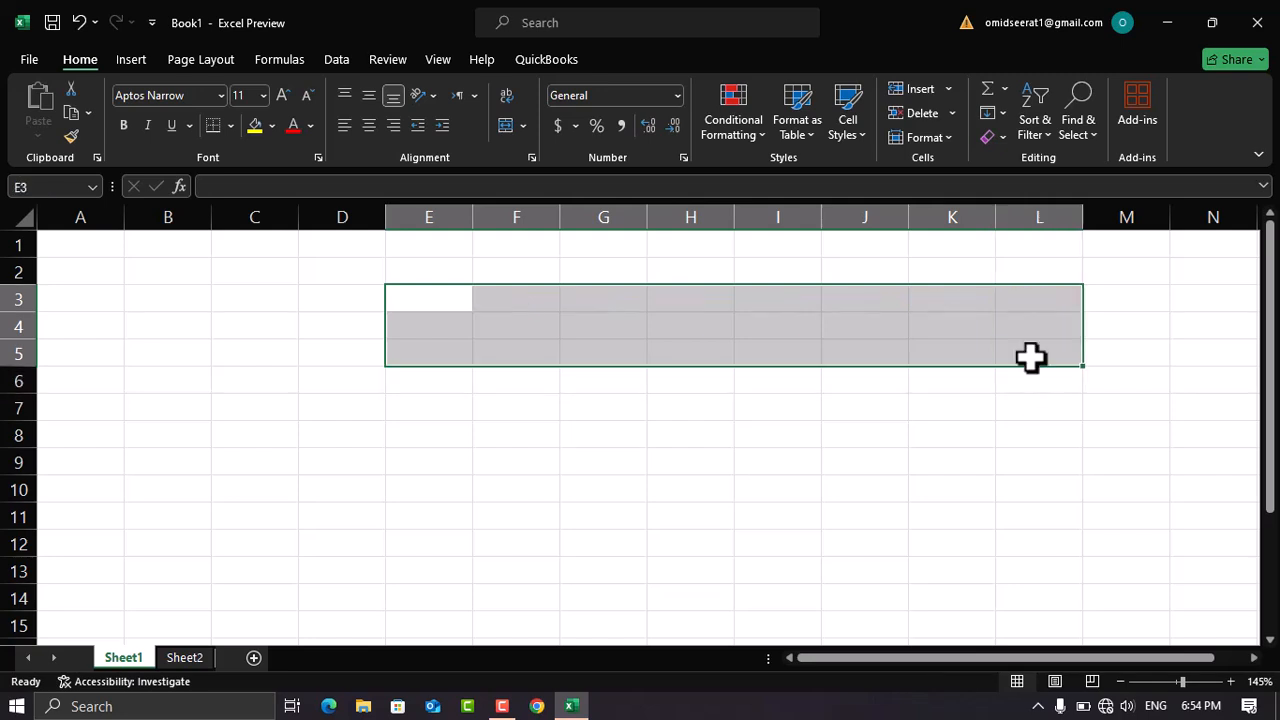
# Enter the text SDF into every cell of the range A1:E8 at once
pyautogui.click(245, 208)
pyautogui.moveTo(57, 240); pyautogui.dragTo(395, 444)
pyautogui.write('SDF')
pyautogui.hotkey('ctrl', 'Return')
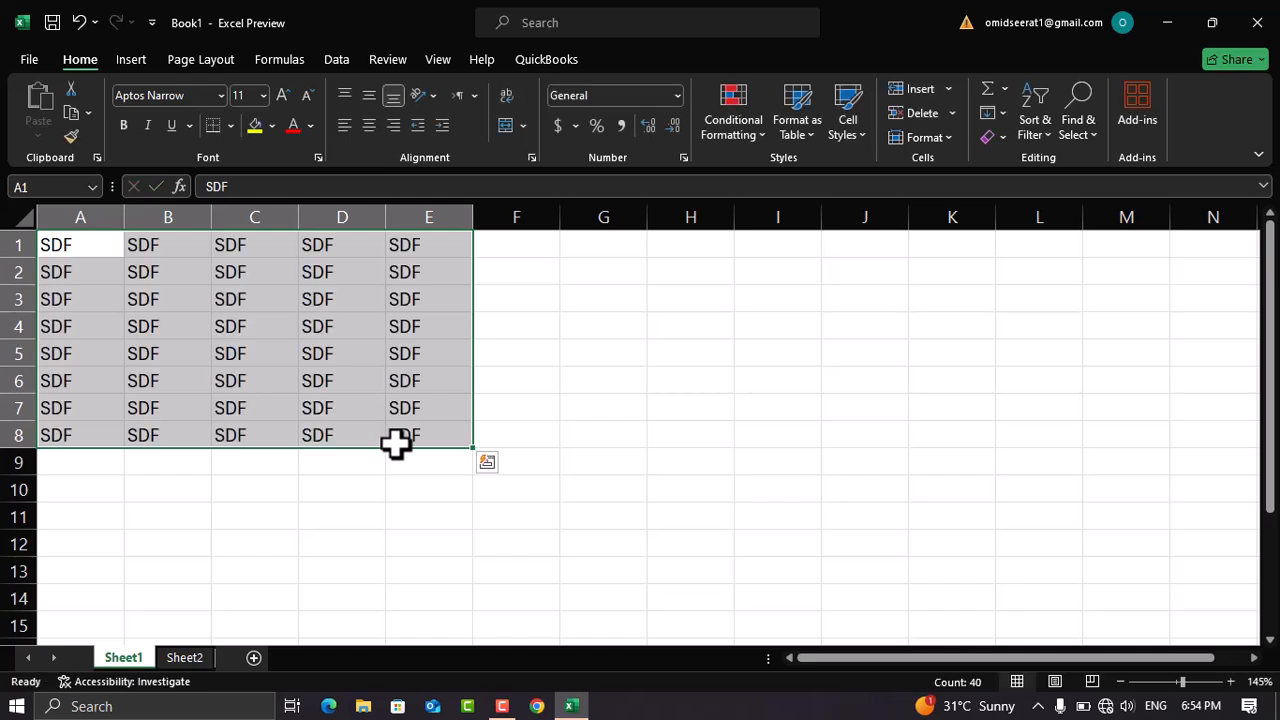
# Format the range A1:E8 with a light blue fill and bold italic text
pyautogui.click(157, 300)
pyautogui.moveTo(68, 250); pyautogui.dragTo(417, 437)
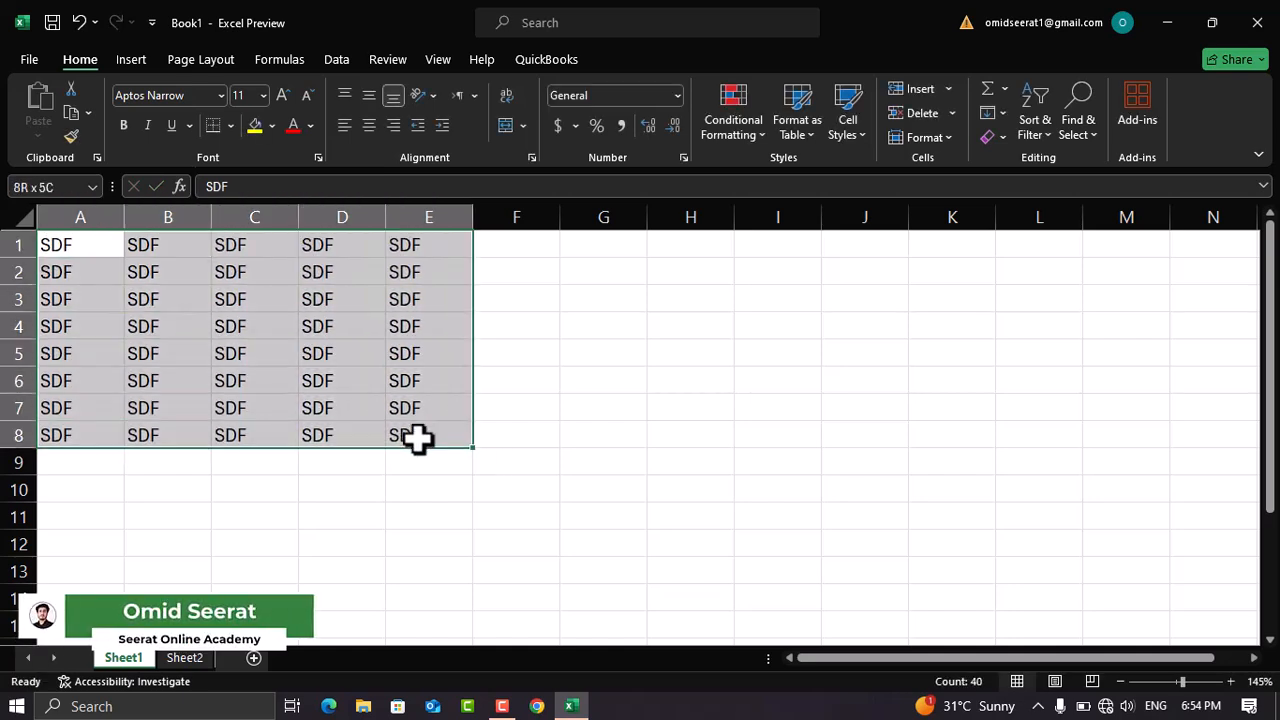
pyautogui.click(272, 128)
pyautogui.click(317, 220)
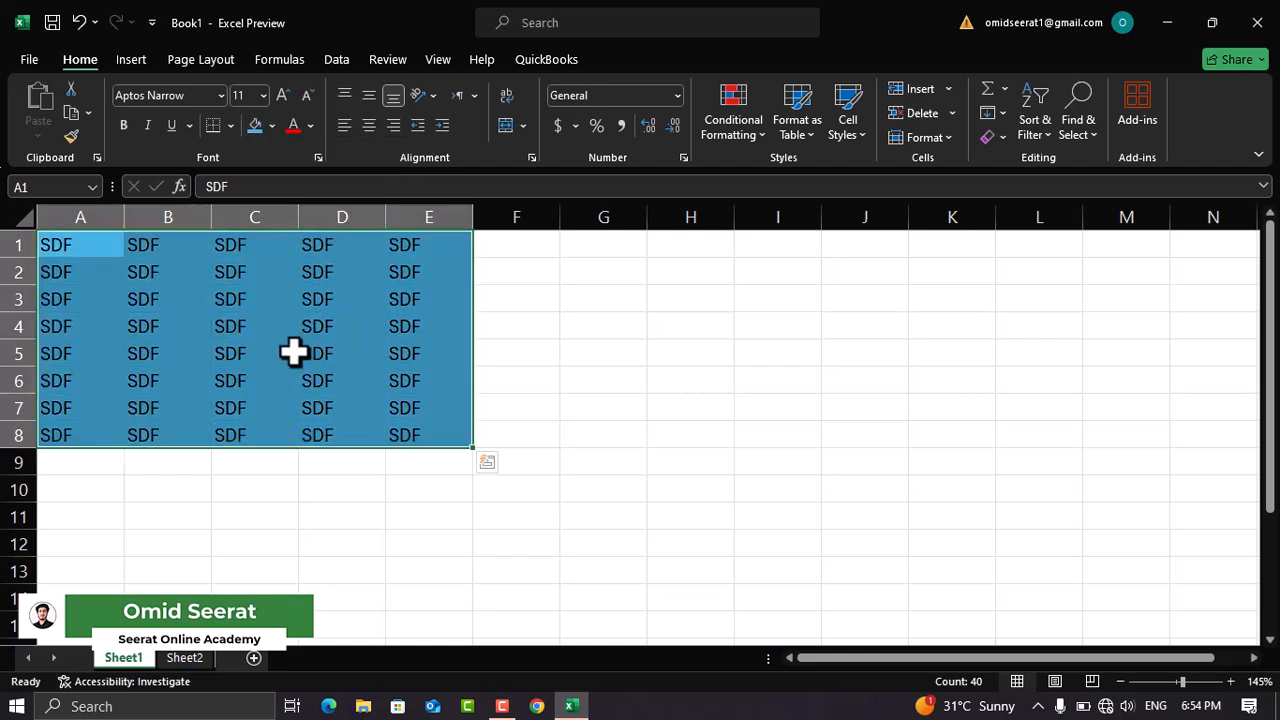
pyautogui.click(126, 126)
pyautogui.click(145, 126)
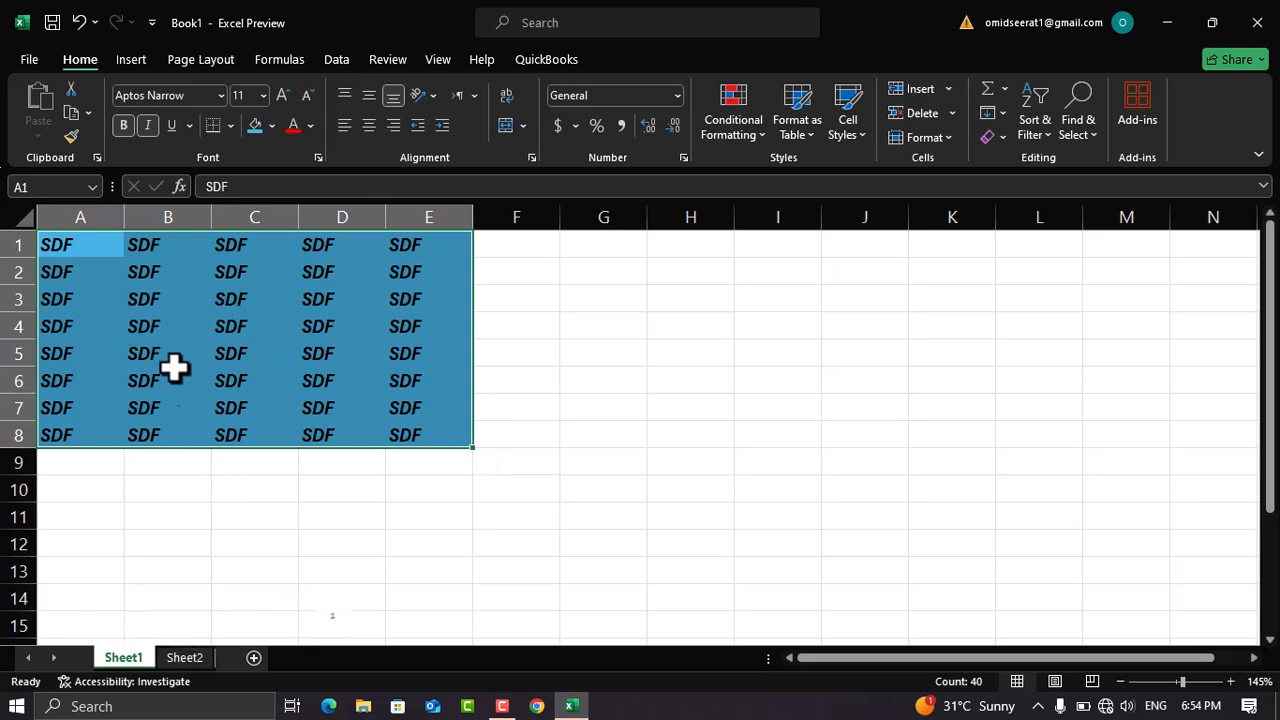
# Copy the range A1:E8 with contents and formats from Sheet1 to Sheet2, using Fill Across Worksheets with the All option
pyautogui.click(184, 657)
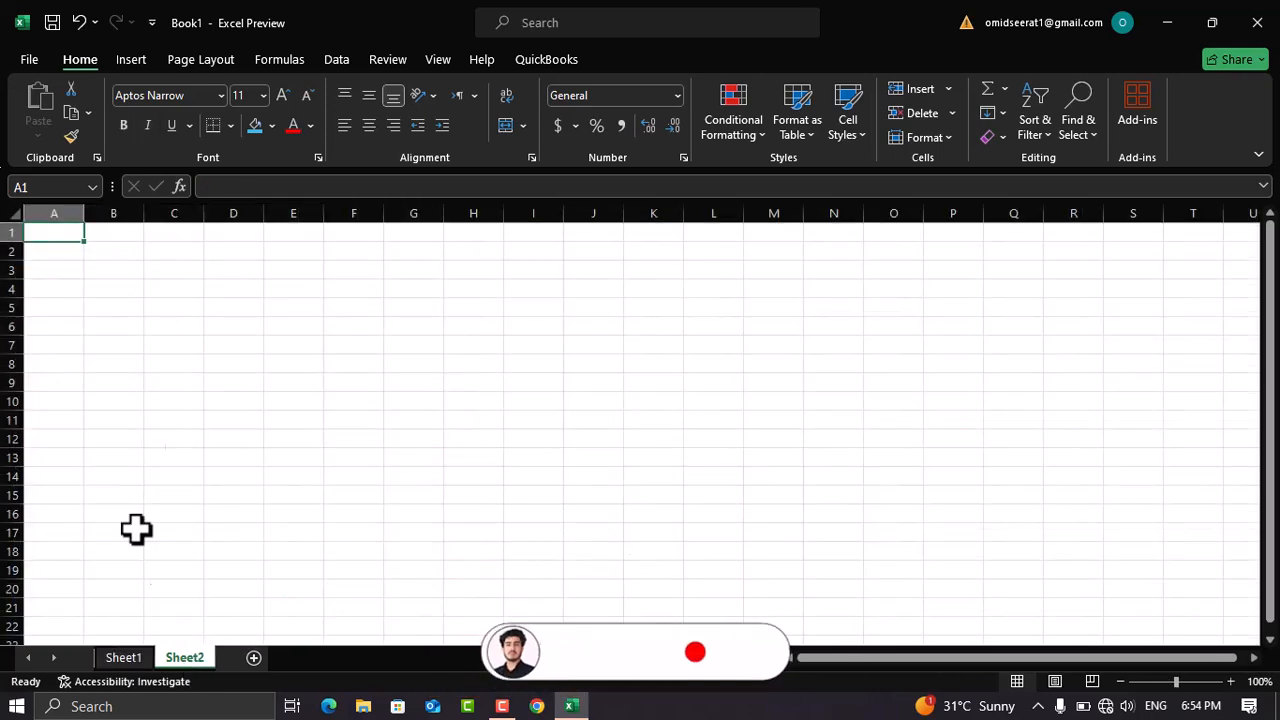
pyautogui.click(130, 662)
pyautogui.moveTo(57, 243); pyautogui.dragTo(428, 435)
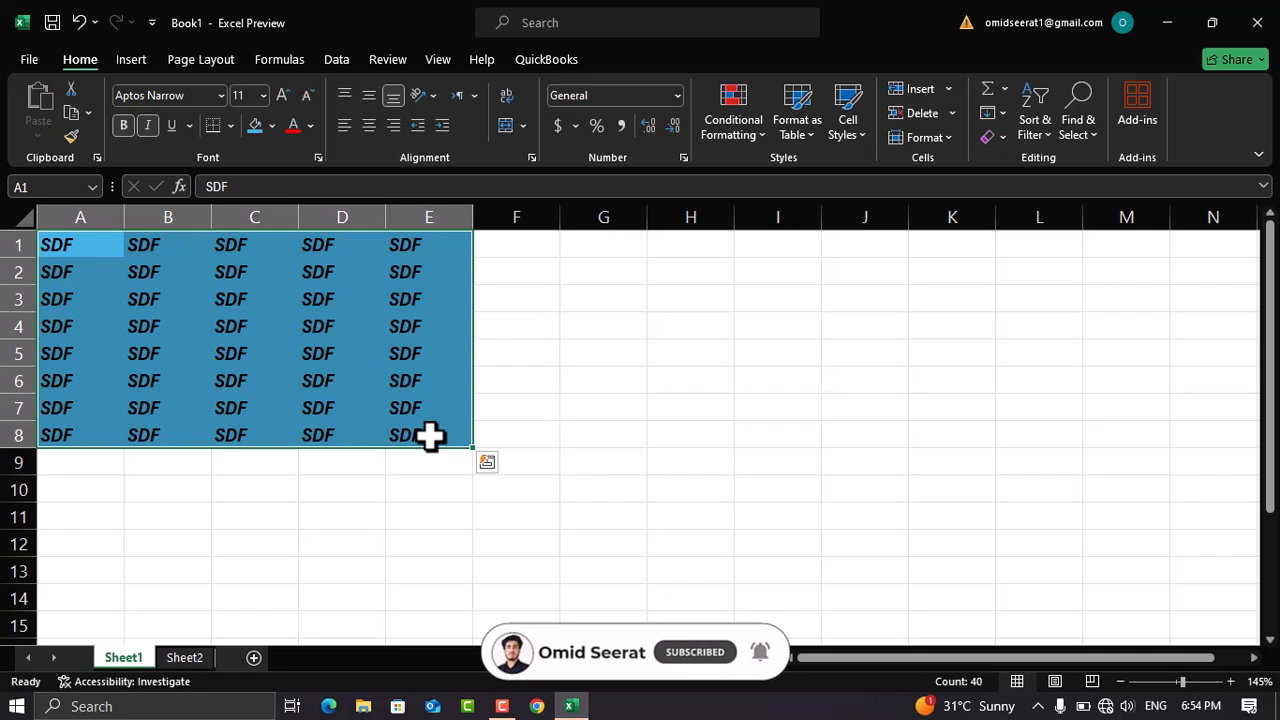
pyautogui.keyDown('ctrl'); pyautogui.click(194, 653); pyautogui.keyUp('ctrl')
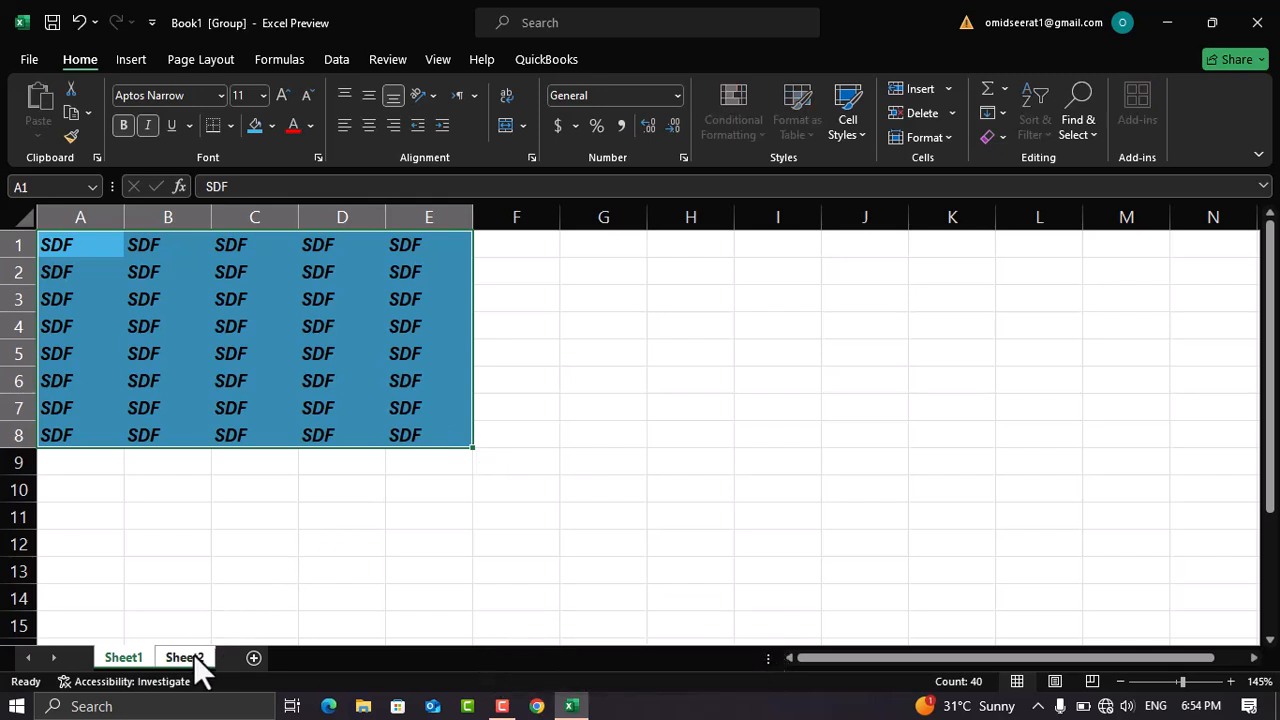
pyautogui.click(1005, 111)
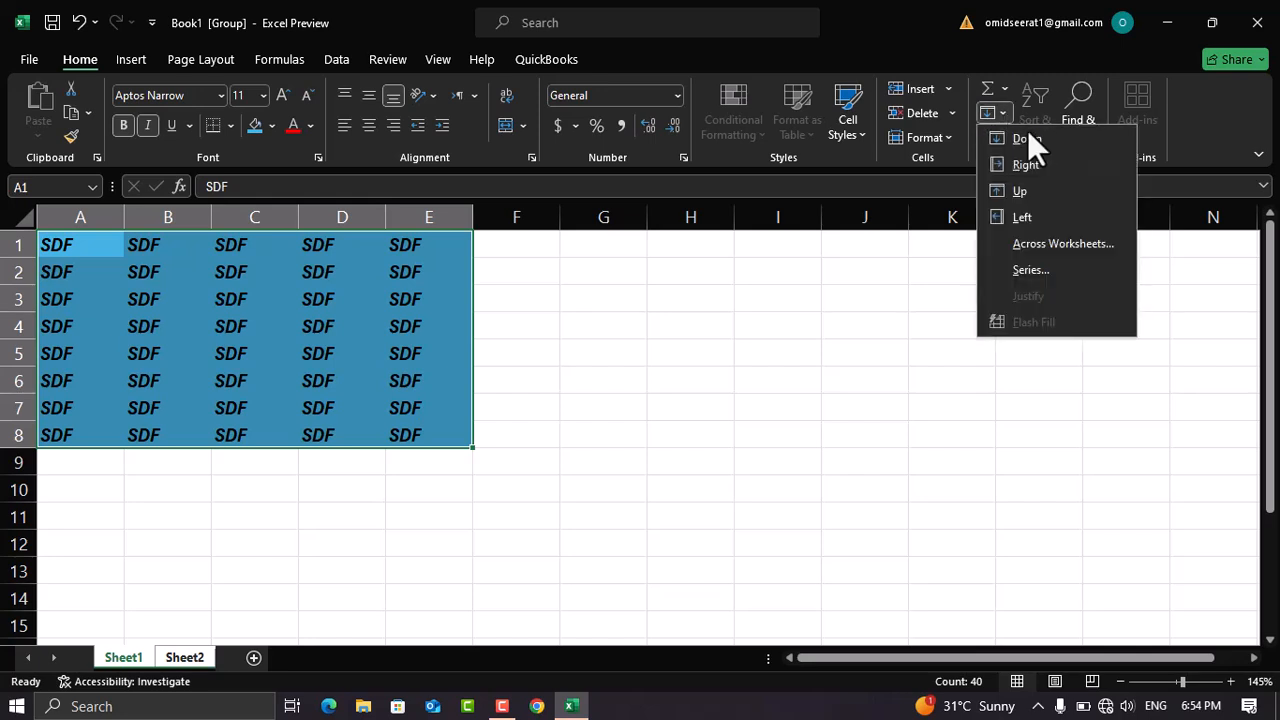
pyautogui.click(1025, 243)
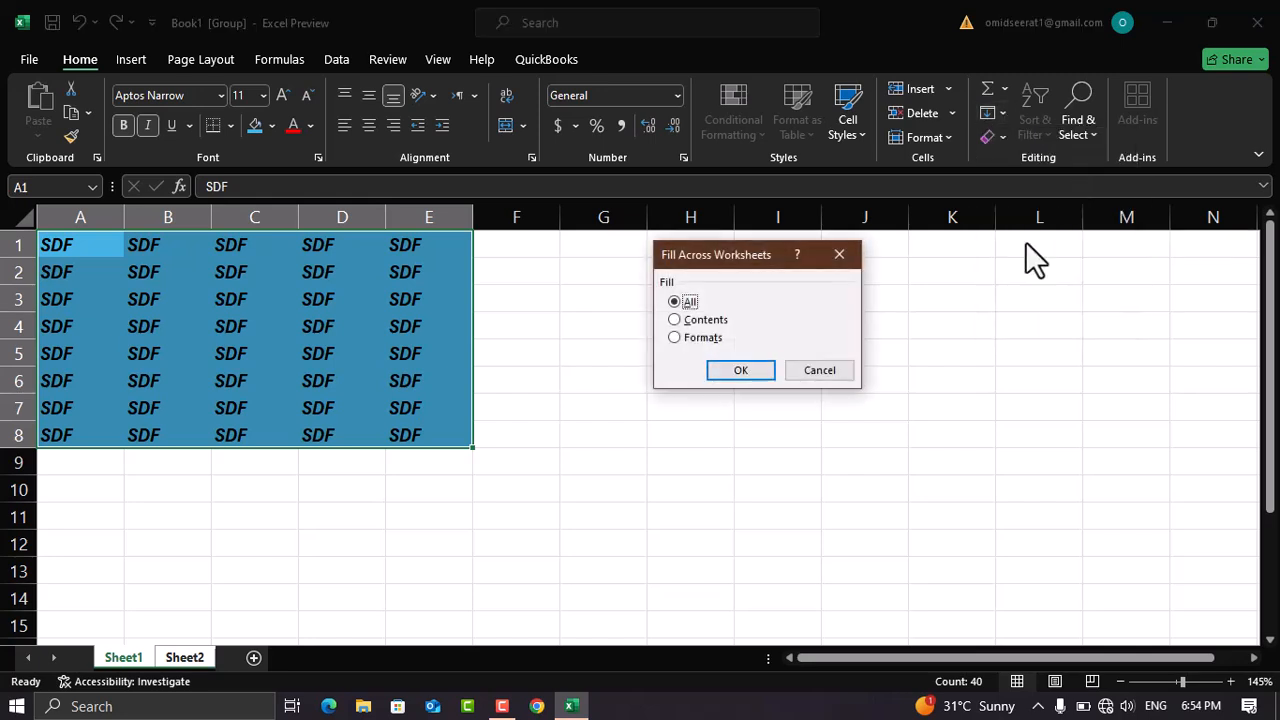
pyautogui.moveTo(789, 252); pyautogui.dragTo(648, 250)
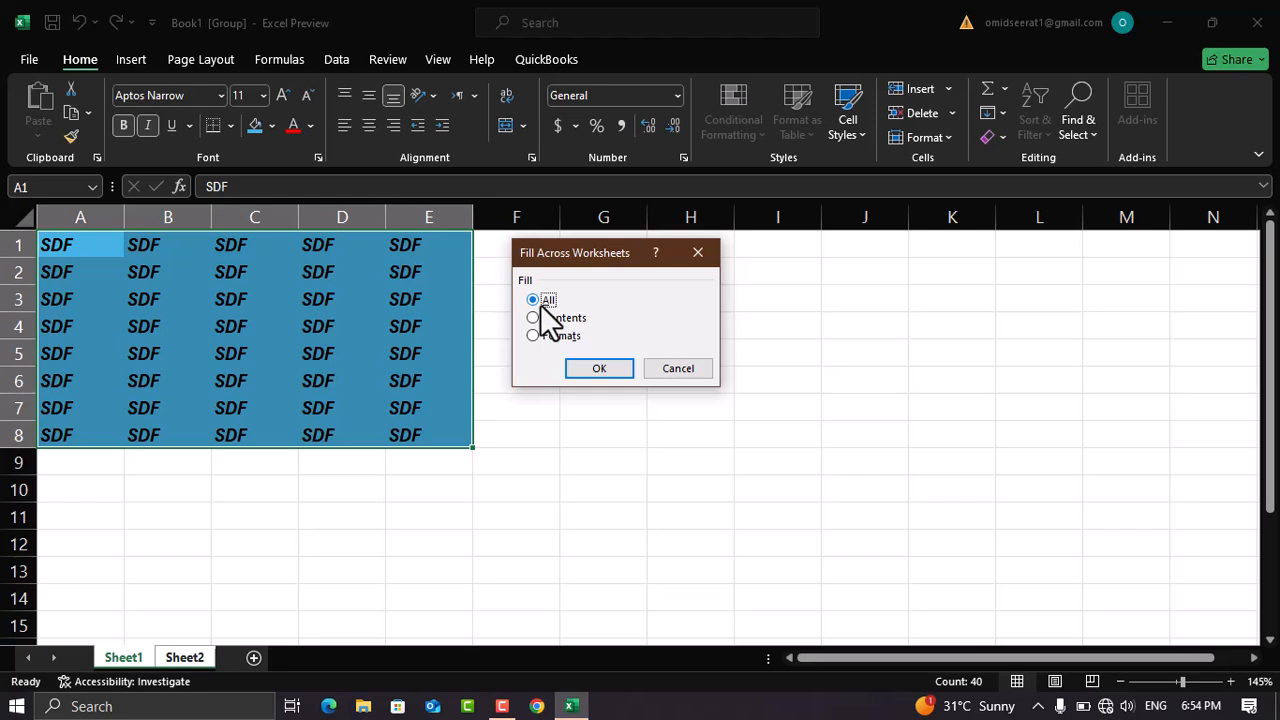
pyautogui.click(563, 320)
pyautogui.click(546, 302)
pyautogui.click(602, 366)
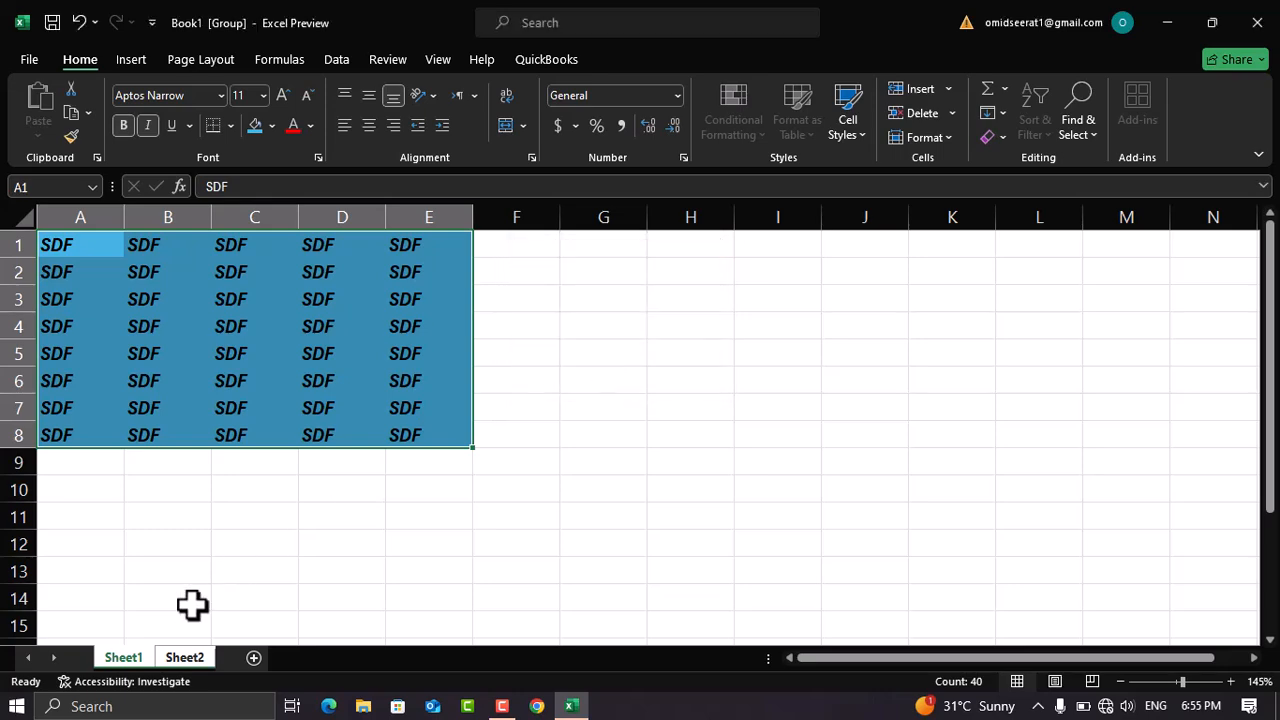
pyautogui.click(191, 658)
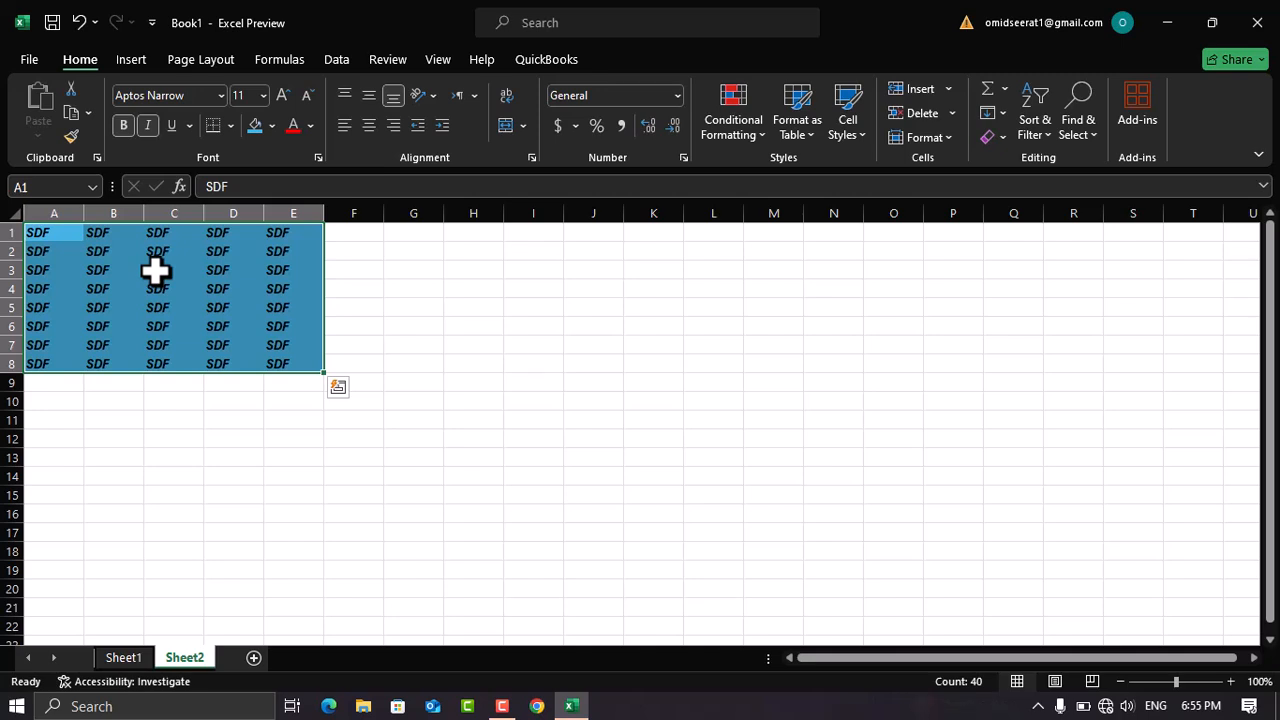
pyautogui.click(998, 108)
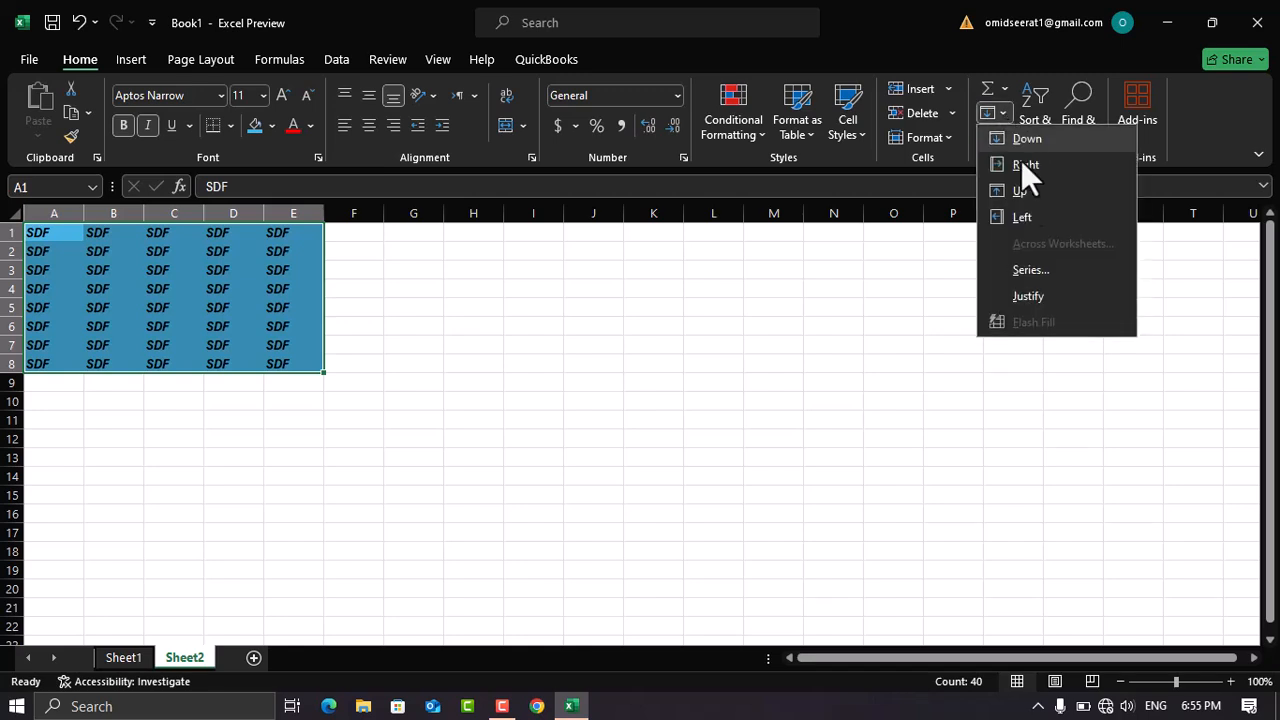
pyautogui.click(1022, 272)
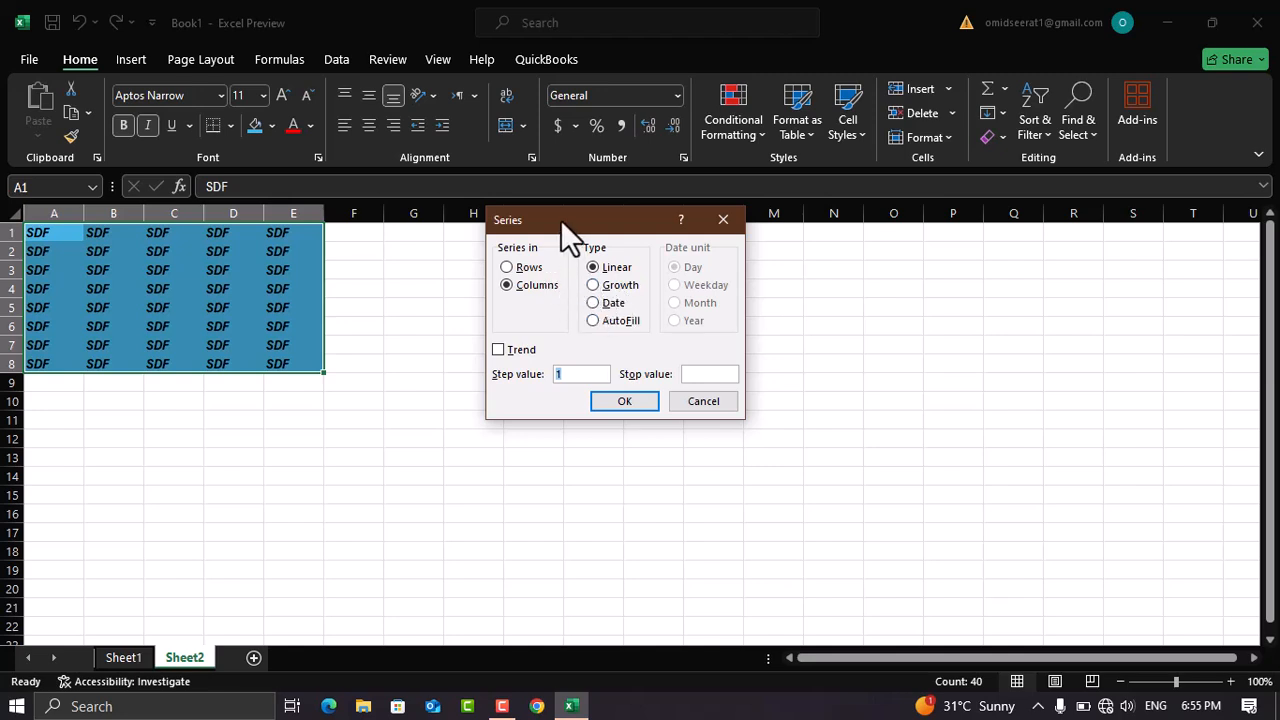
pyautogui.moveTo(563, 226); pyautogui.dragTo(606, 243)
pyautogui.click(764, 239)
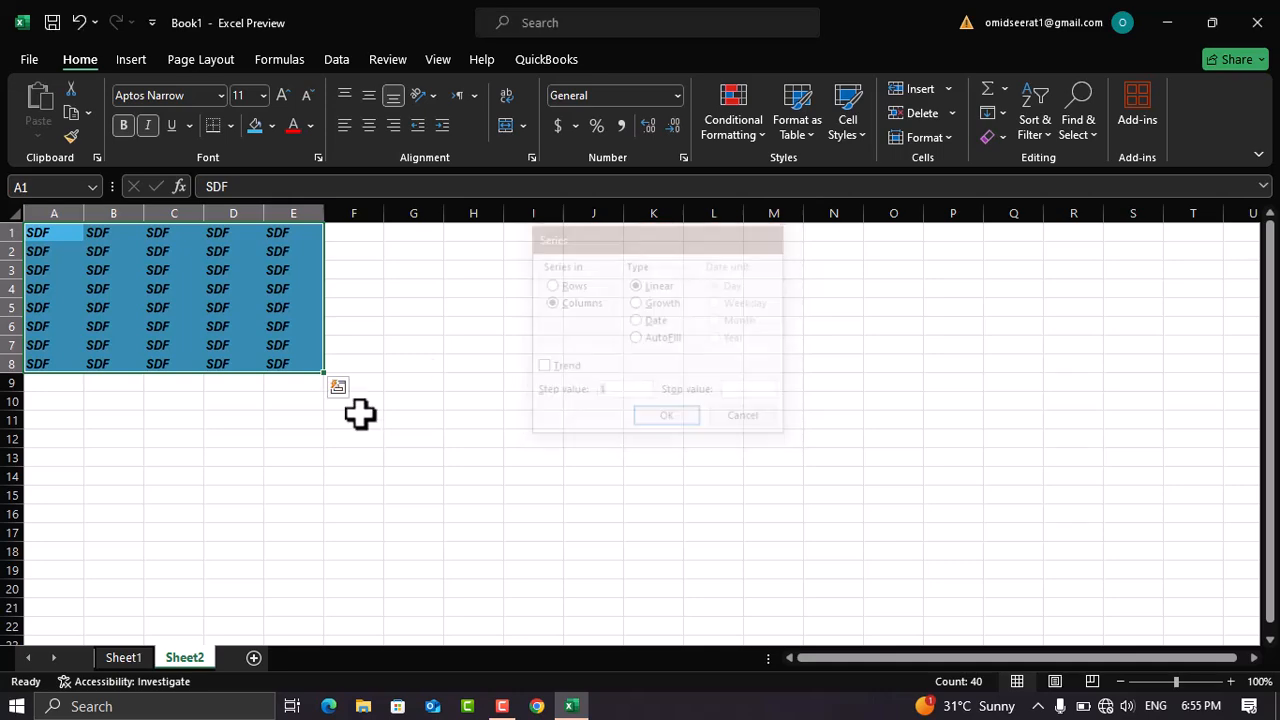
# Enter EXCEL in cell G3 of Sheet1 and AutoFill it down to G10
pyautogui.click(124, 657)
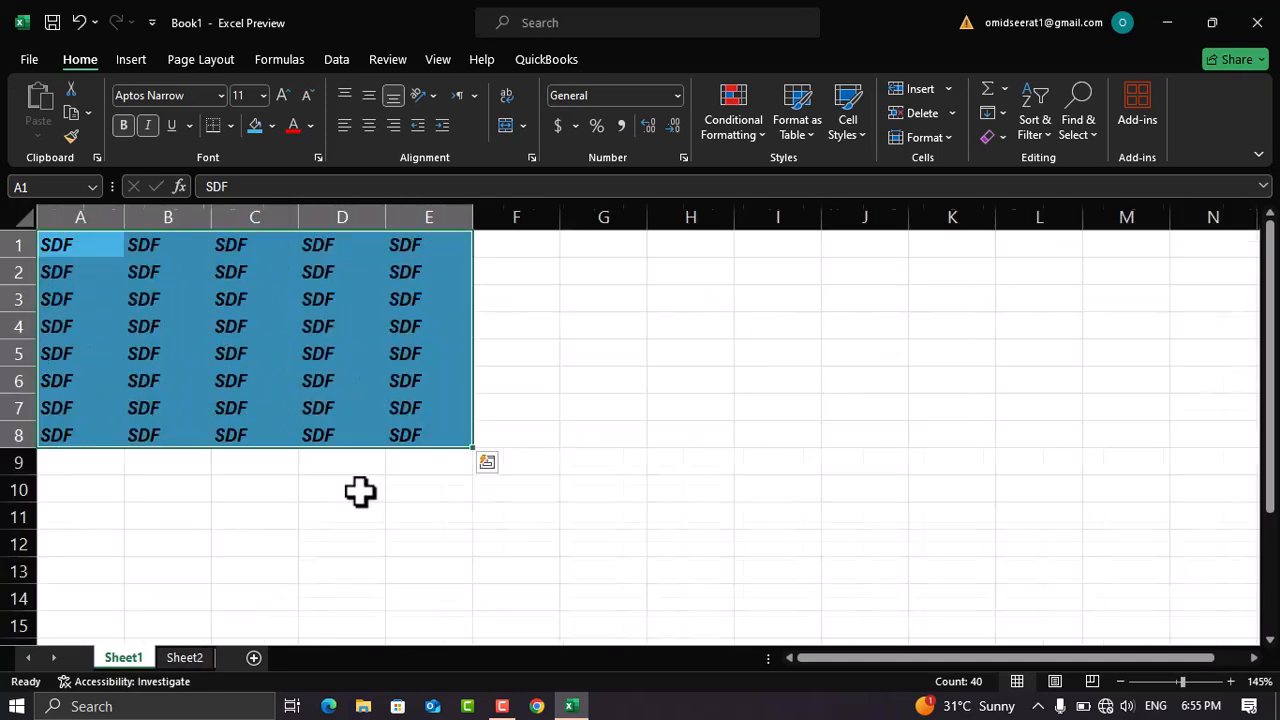
pyautogui.click(530, 356)
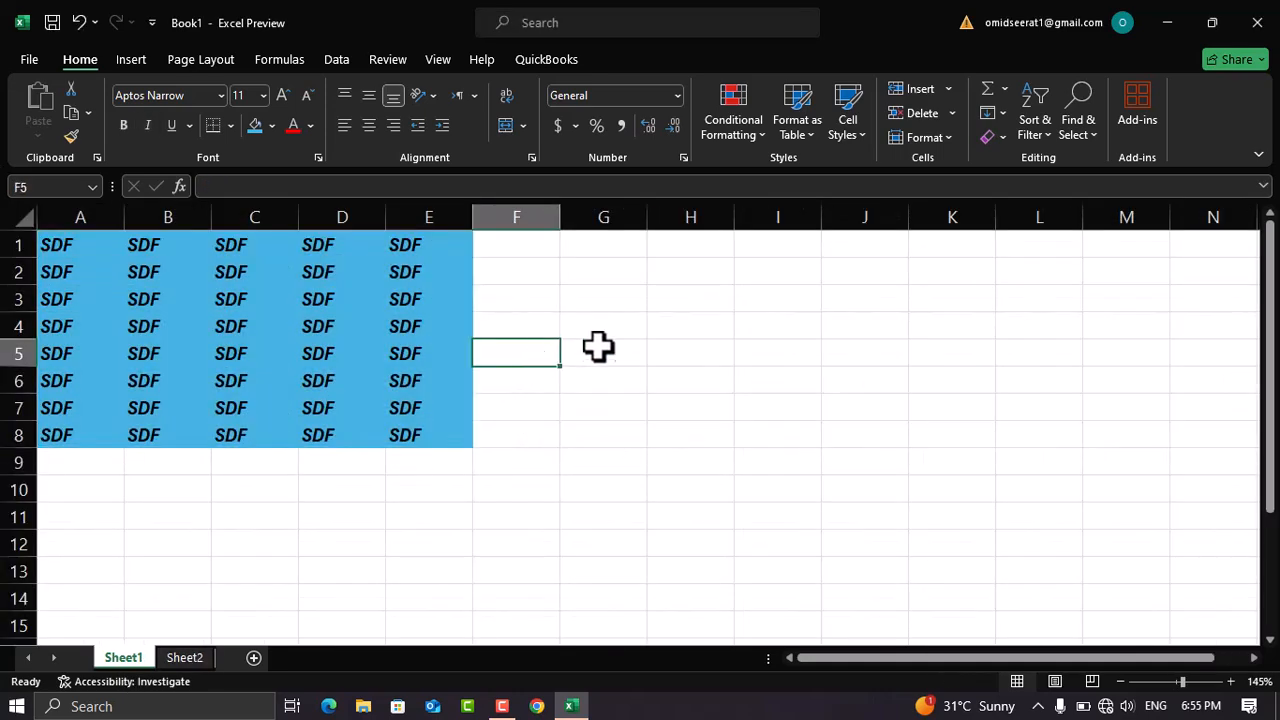
pyautogui.click(629, 290)
pyautogui.write('EXCEL')
pyautogui.press('Return')
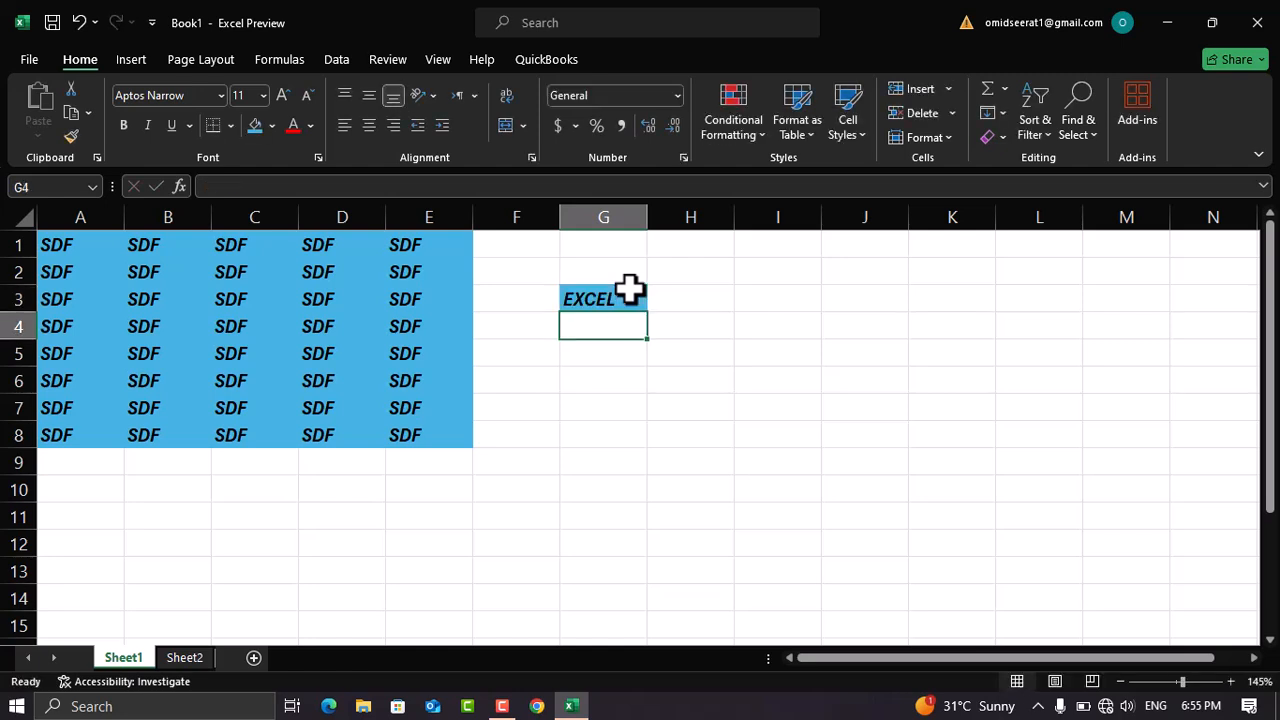
pyautogui.click(637, 303)
pyautogui.moveTo(648, 313); pyautogui.dragTo(649, 500)
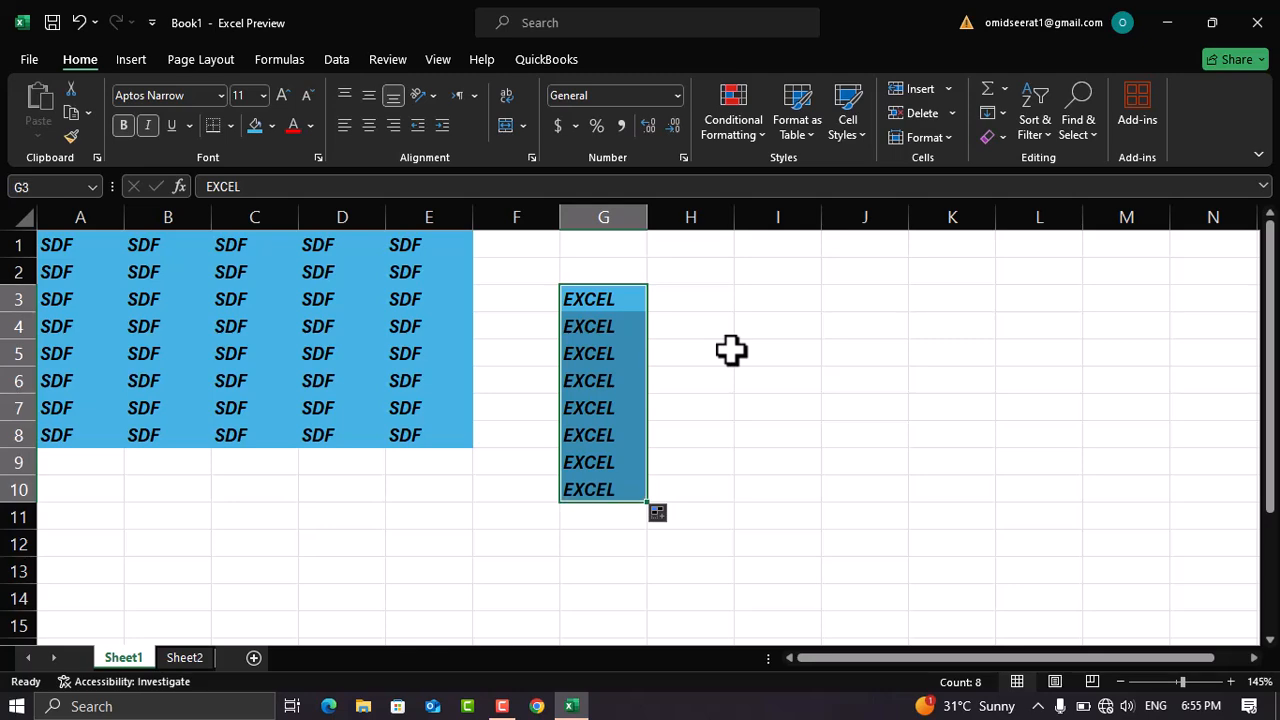
# Create a new blank workbook and enter 1 in cell E2
pyautogui.hotkey('ctrl', 'n')
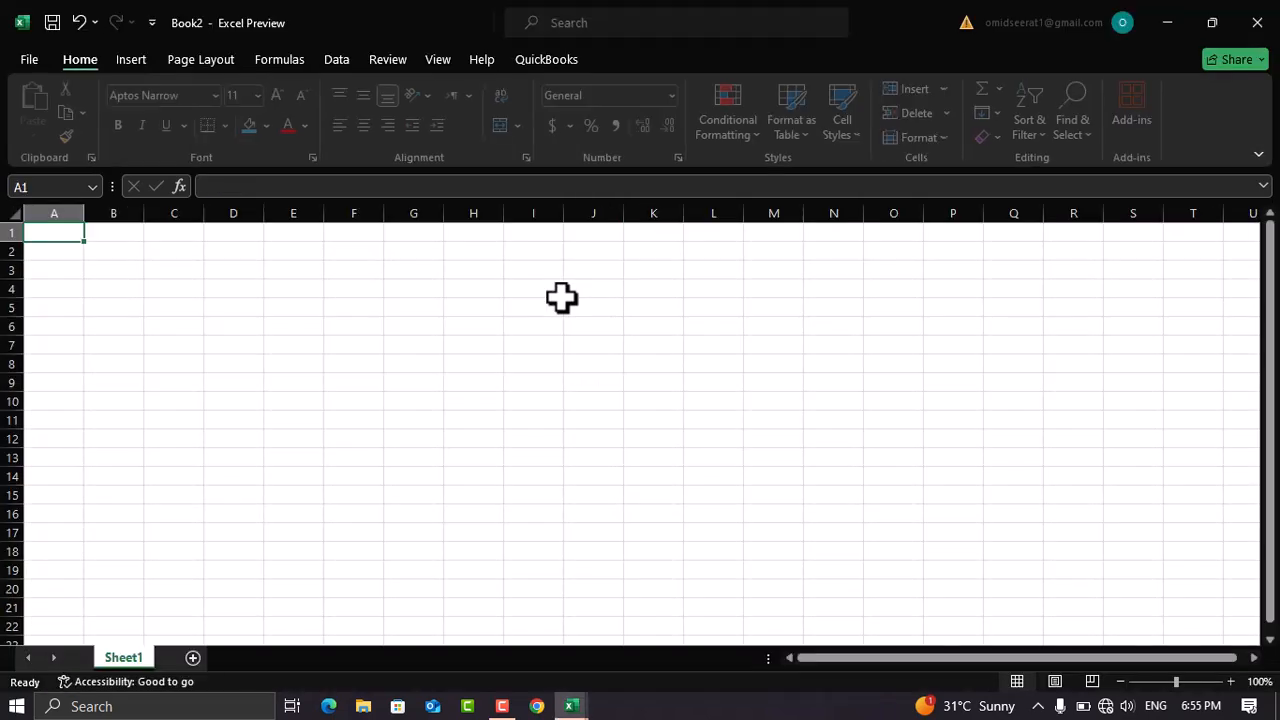
pyautogui.click(497, 300)
pyautogui.click(448, 278)
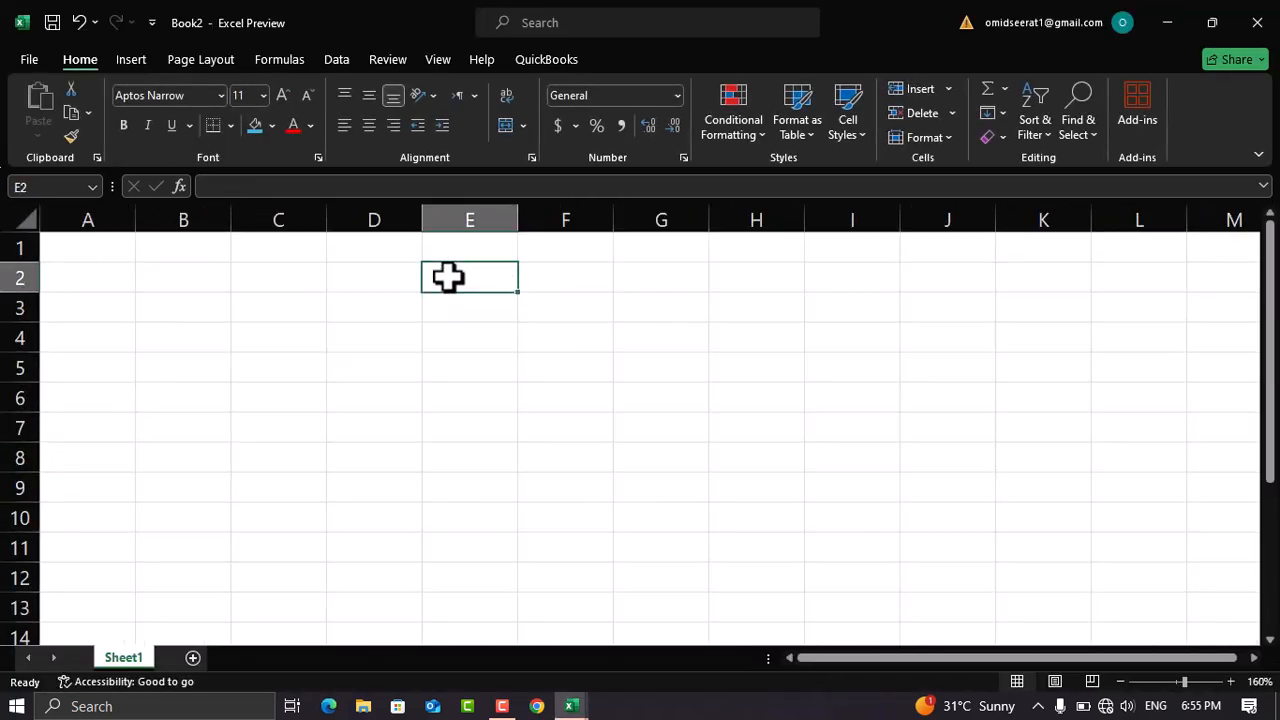
pyautogui.write('1')
pyautogui.press('Return')
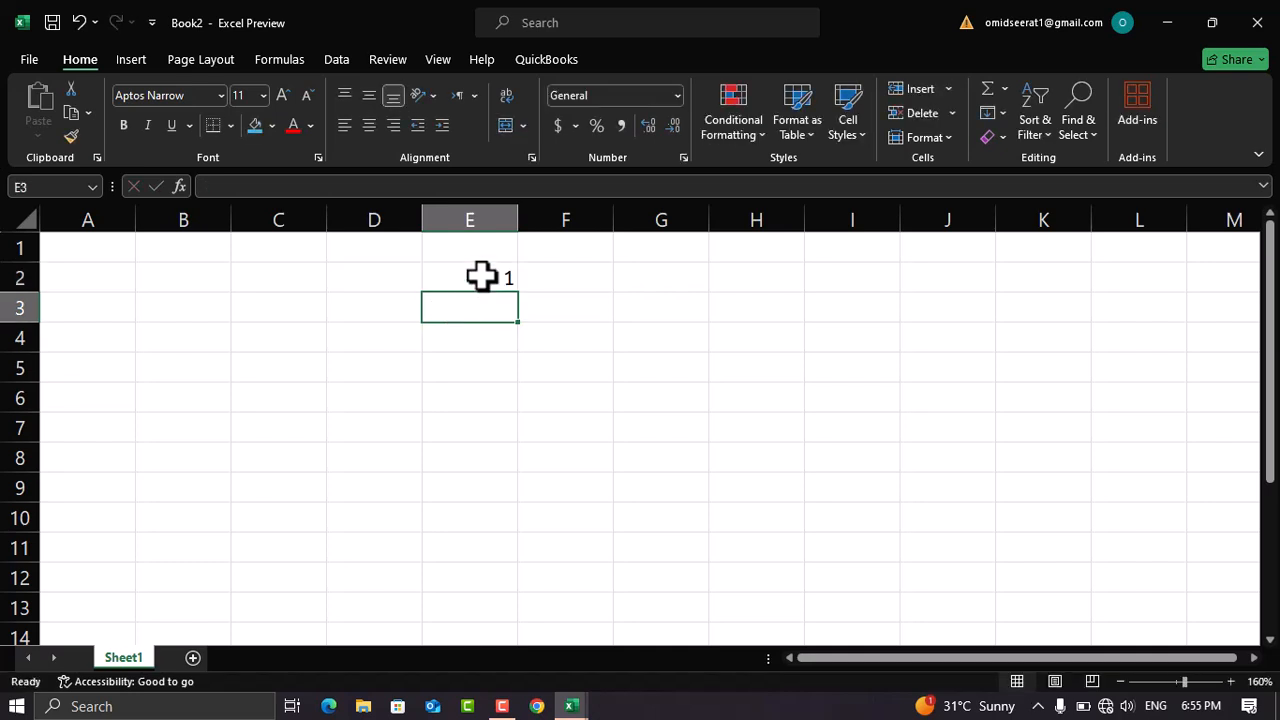
# Try to AutoFill the number in E2 down to E11, and undo the fill
pyautogui.click(505, 281)
pyautogui.moveTo(524, 293); pyautogui.dragTo(503, 560)
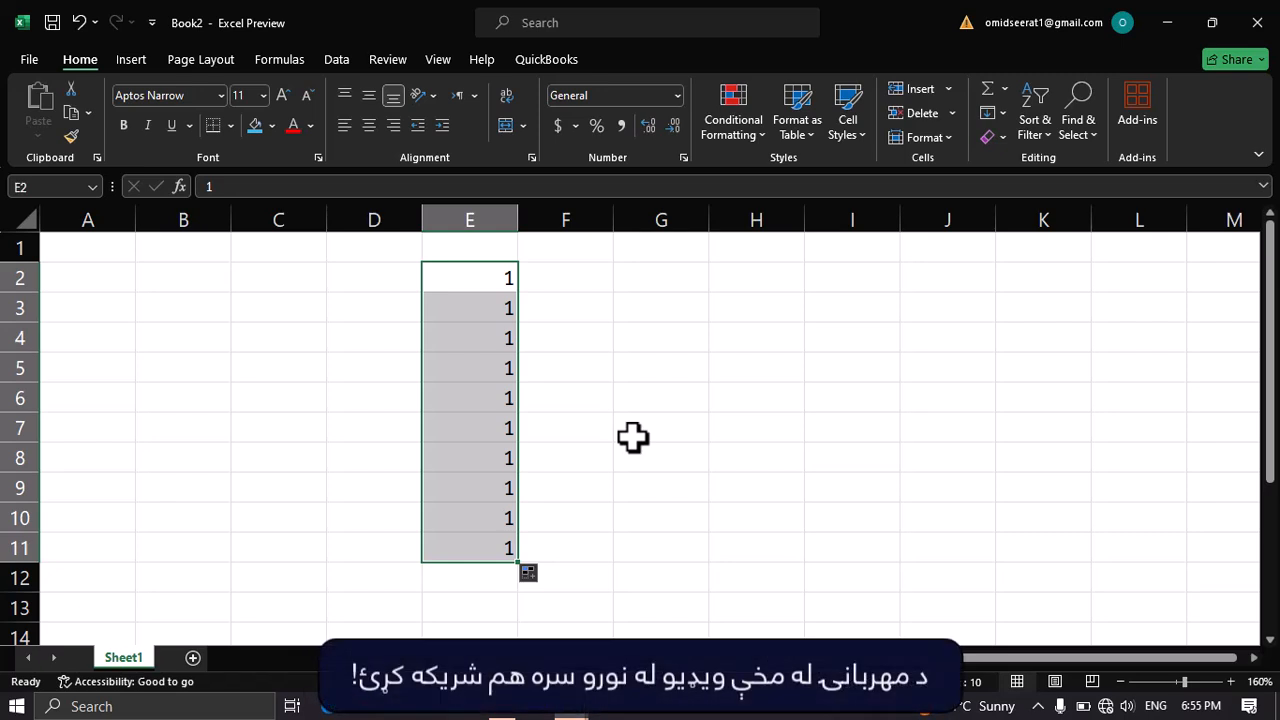
pyautogui.hotkey('ctrl', 'z')
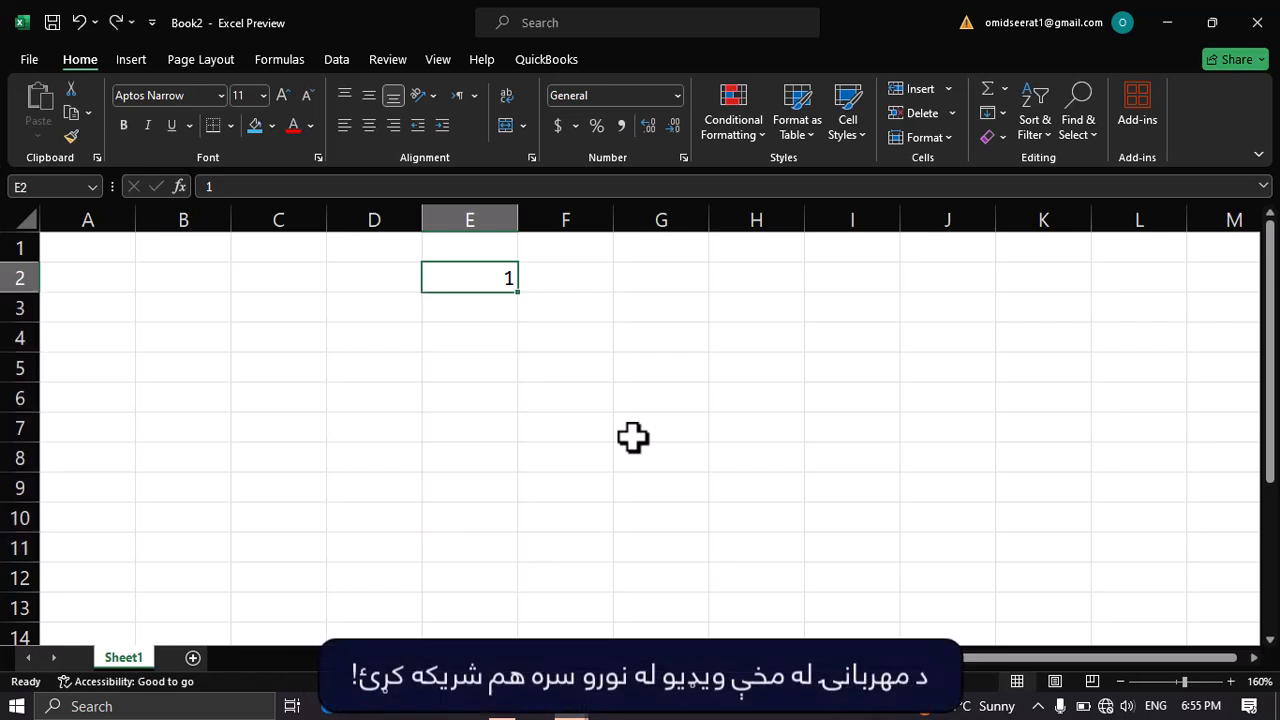
pyautogui.click(501, 307)
pyautogui.click(490, 278)
pyautogui.click(486, 300)
# Fill the range E2:E13 with a linear column series using step value 1 and stop value 10
pyautogui.click(480, 283)
pyautogui.moveTo(480, 283); pyautogui.dragTo(470, 617)
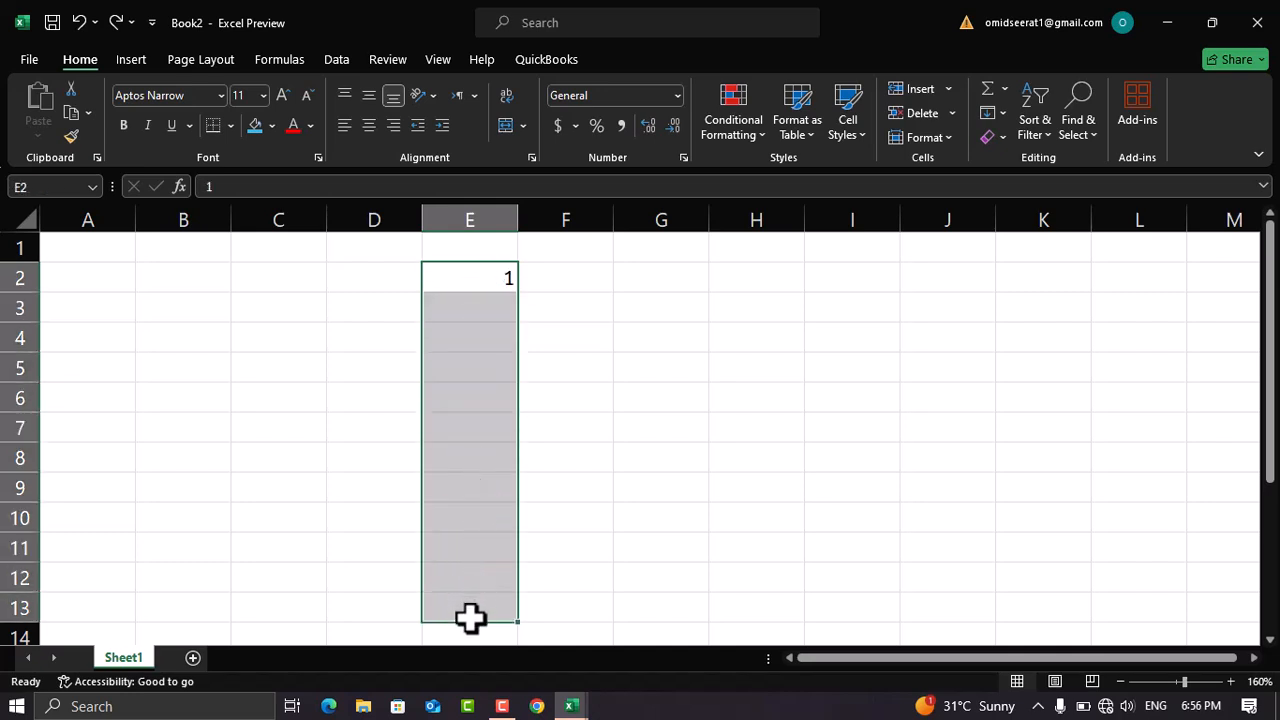
pyautogui.click(1004, 110)
pyautogui.click(1028, 272)
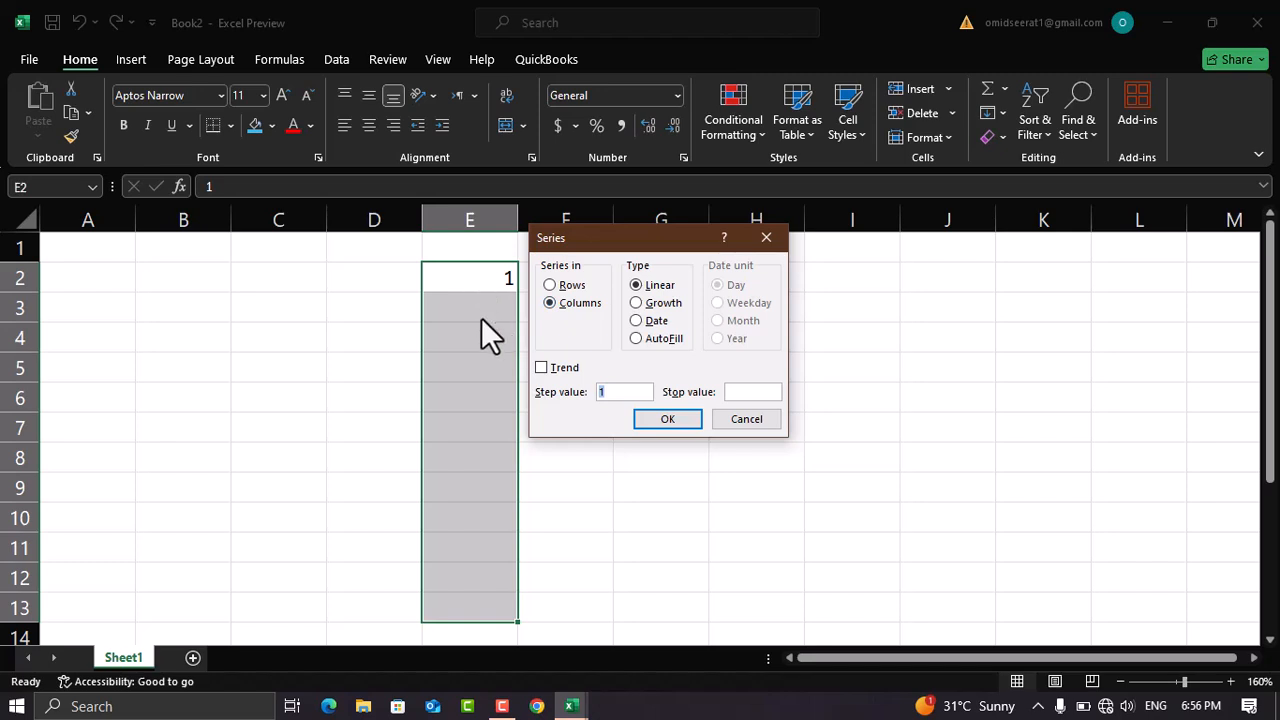
pyautogui.moveTo(614, 393); pyautogui.dragTo(586, 393)
pyautogui.click(735, 392)
pyautogui.click(680, 422)
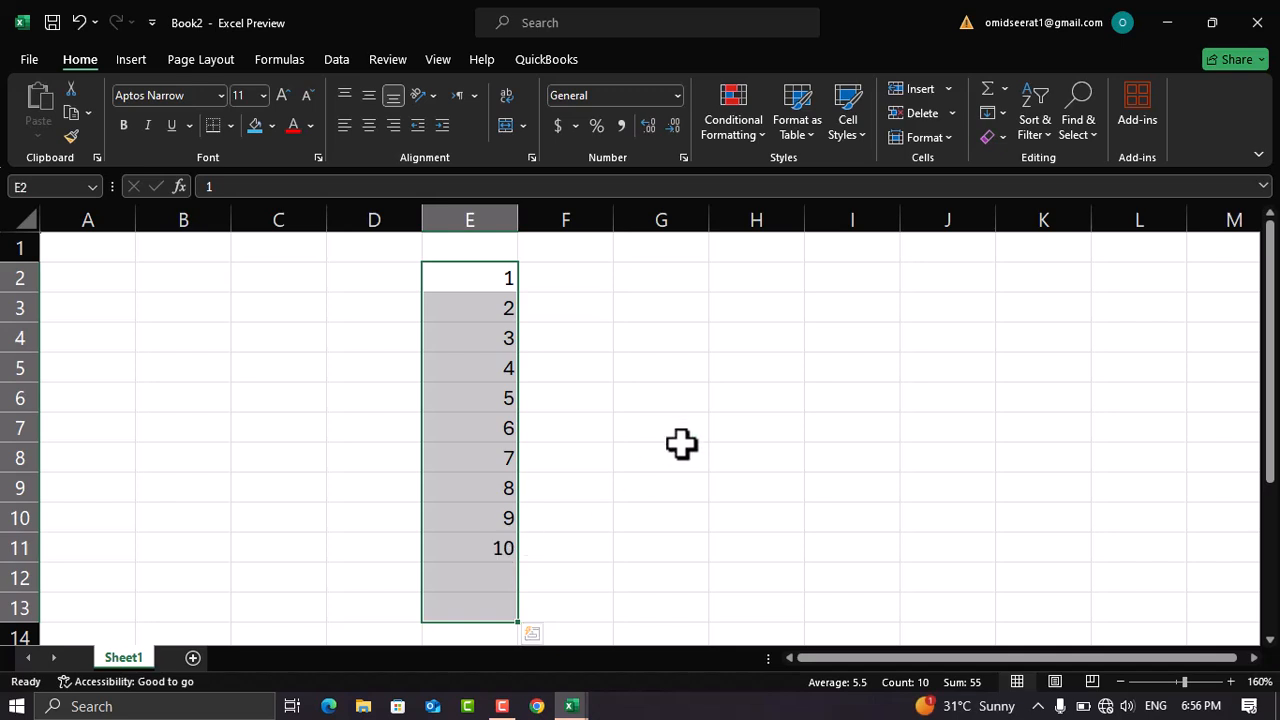
# Enter 1 in cell G2 as the start of a second series
pyautogui.click(703, 360)
pyautogui.click(667, 278)
pyautogui.write('1')
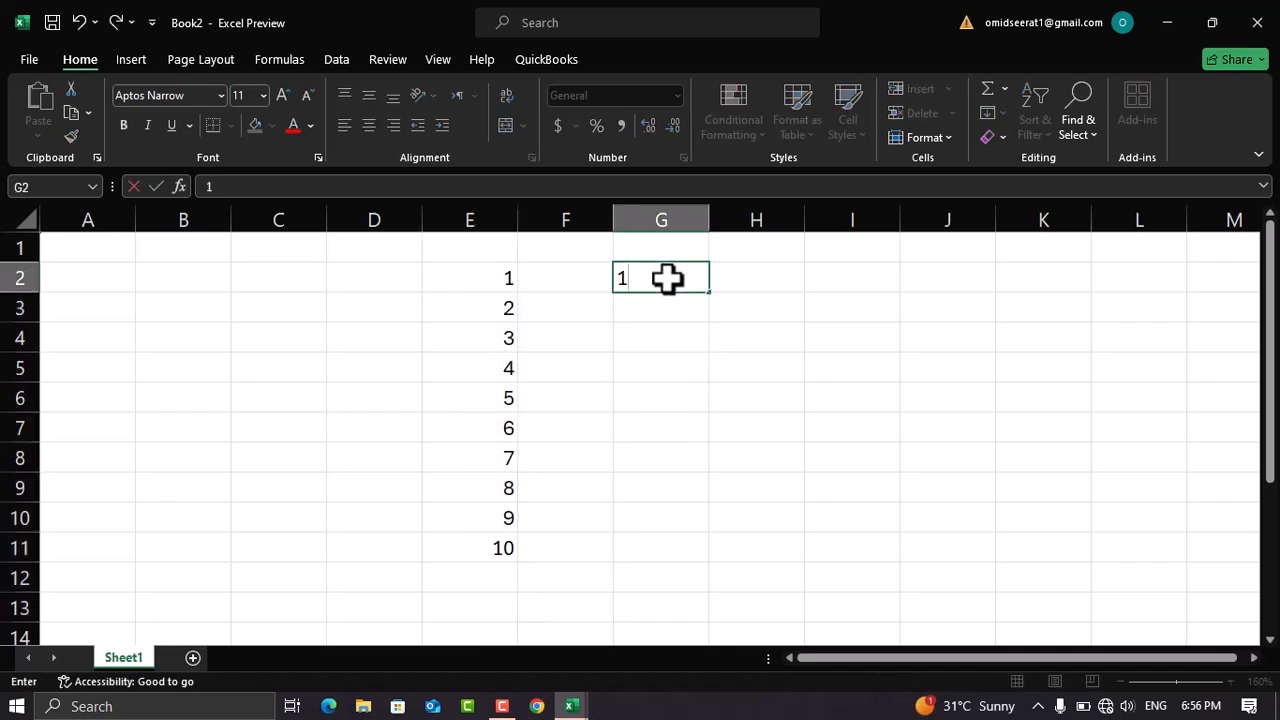
pyautogui.press('Return')
# Fill the range G2:G249 with a linear column series using step value 1 and stop value 150
pyautogui.click(660, 288)
pyautogui.moveTo(660, 308); pyautogui.dragTo(657, 714)
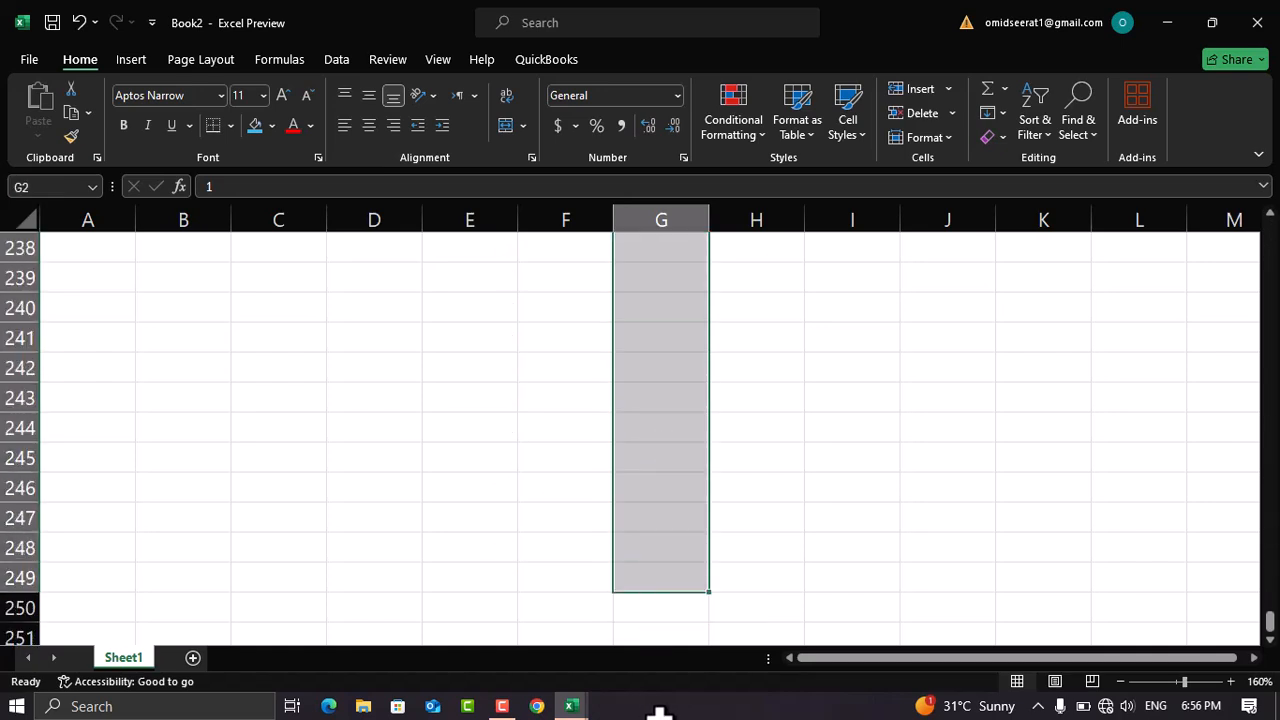
pyautogui.click(998, 118)
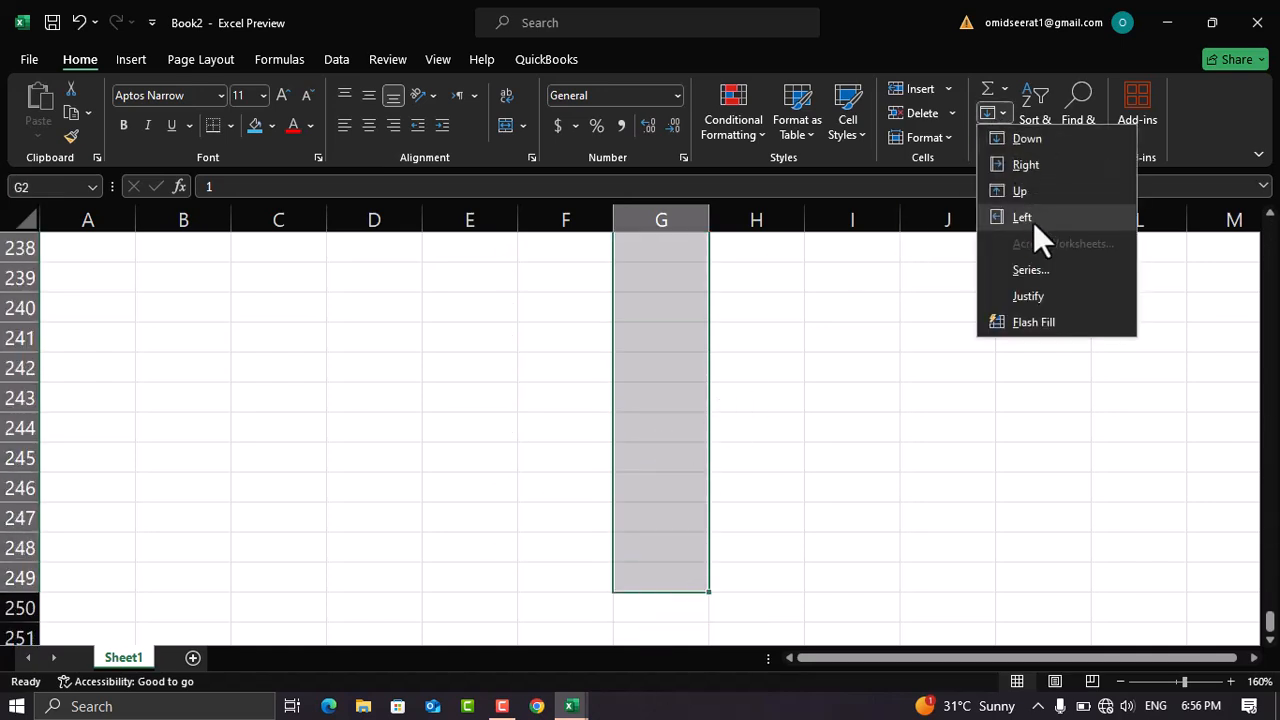
pyautogui.click(1039, 266)
pyautogui.click(610, 392)
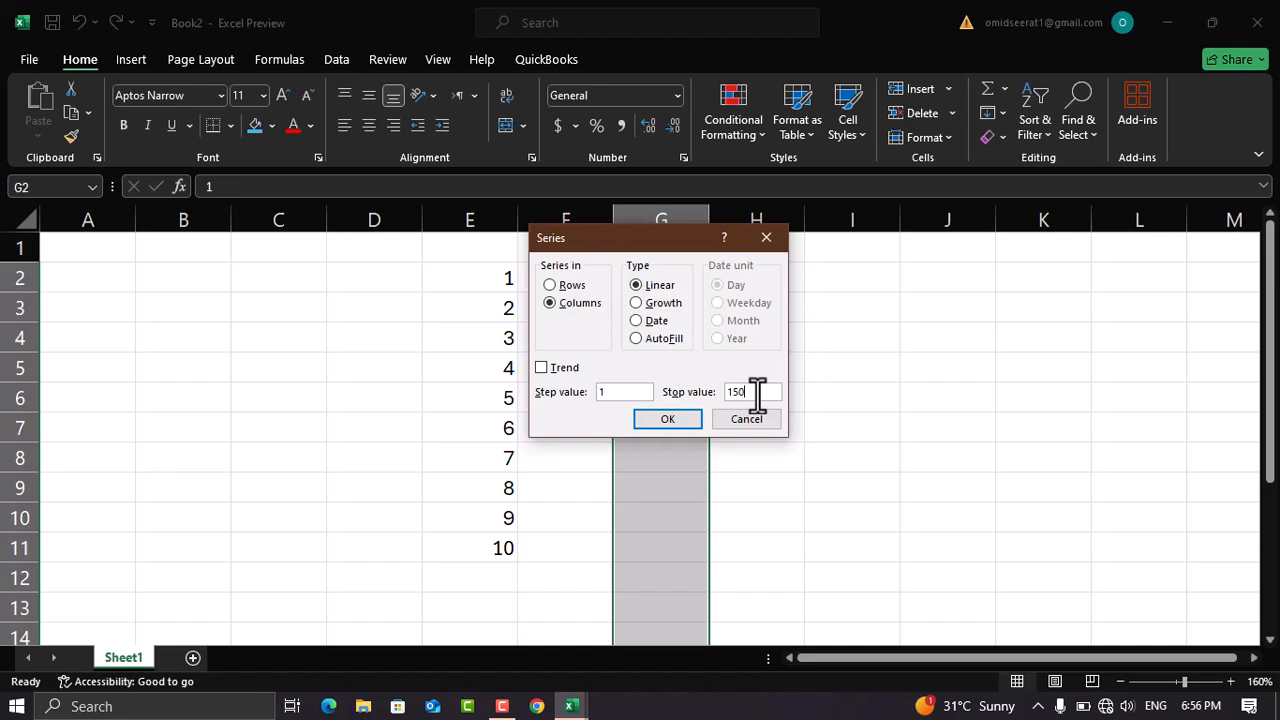
pyautogui.click(677, 420)
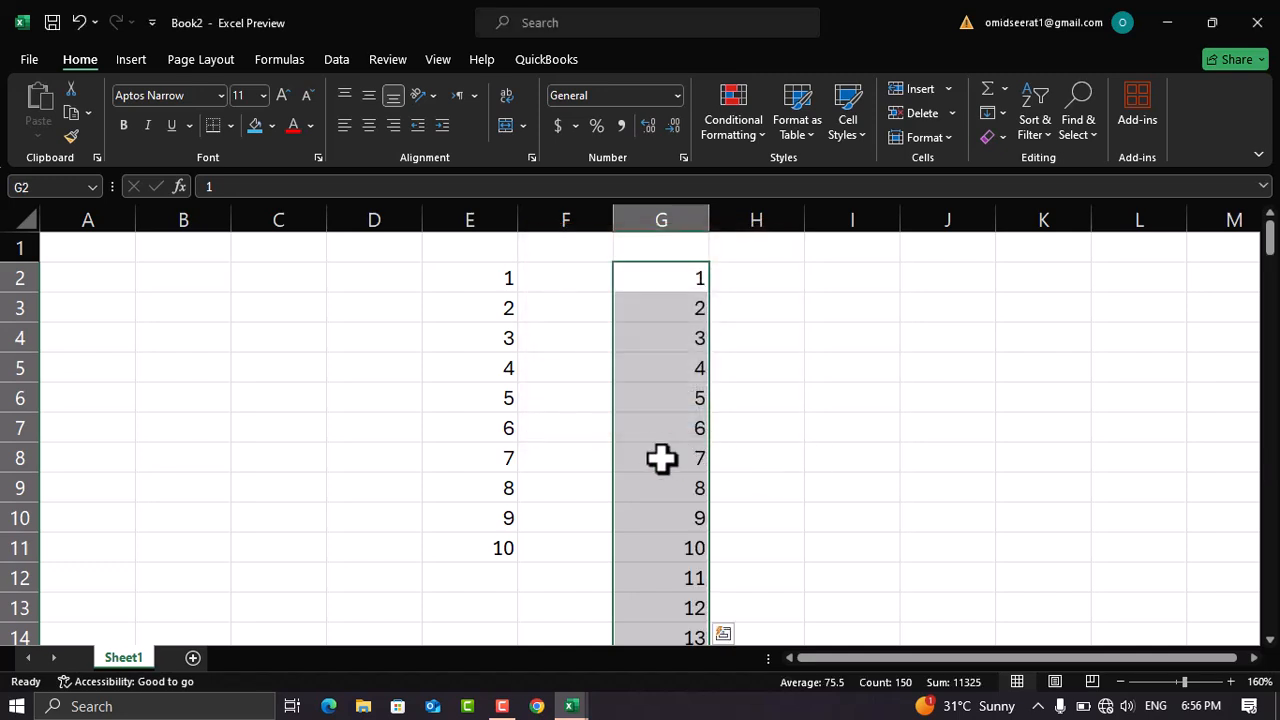
# Examine the filled number series in column G down to its end
pyautogui.click(660, 457)
pyautogui.press('Down')
pyautogui.press('Down')
pyautogui.press('Down')
pyautogui.press('Down')
pyautogui.press('Down')
pyautogui.press('Down')
pyautogui.press('Down')
pyautogui.press('Down')
pyautogui.press('Down')
pyautogui.press('Down')
pyautogui.press('Down')
pyautogui.press('Down')
pyautogui.press('Down')
pyautogui.press('Down')
pyautogui.press('Down')
pyautogui.press('Down')
pyautogui.press('Down')
pyautogui.press('Down')
pyautogui.press('Down')
pyautogui.press('Down')
pyautogui.press('Down')
pyautogui.press('Down')
pyautogui.press('Down')
pyautogui.press('Down')
pyautogui.press('Down')
pyautogui.press('Down')
pyautogui.press('Down')
pyautogui.press('Down')
pyautogui.press('Down')
pyautogui.press('Down')
pyautogui.press('Down')
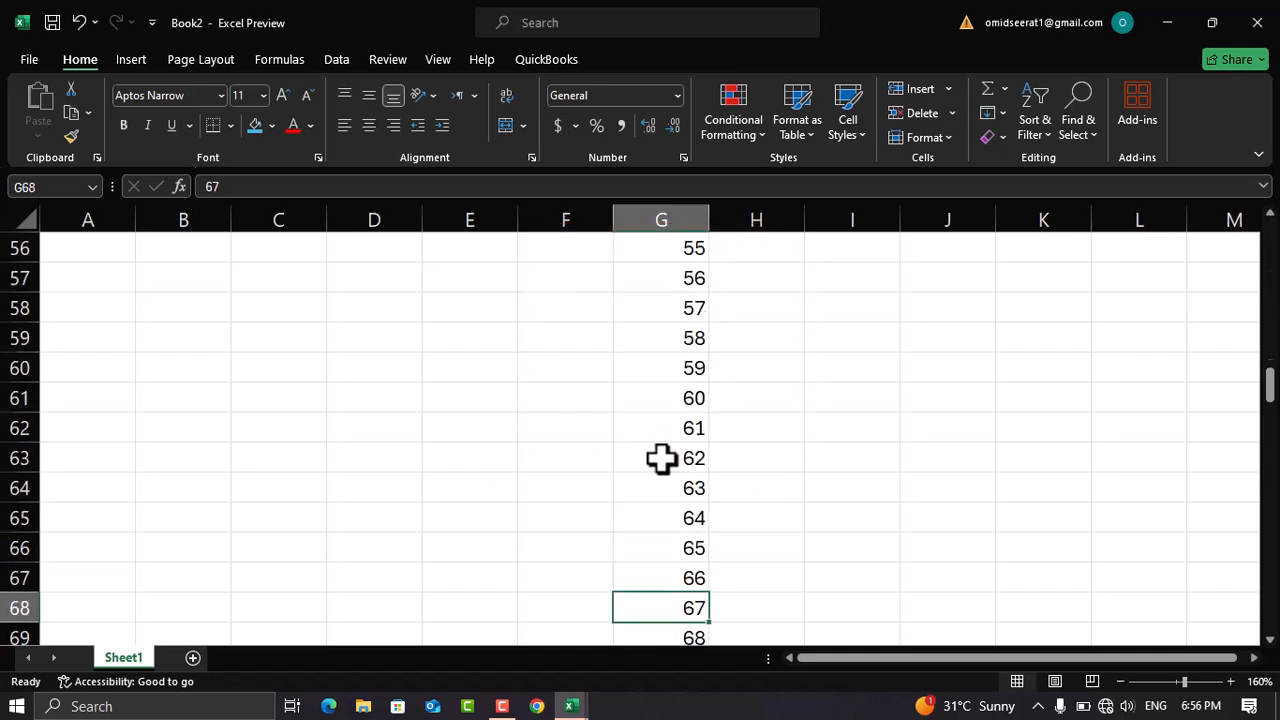
pyautogui.press('Down')
pyautogui.press('Down')
pyautogui.press('Down')
pyautogui.press('Down')
pyautogui.press('Down')
pyautogui.press('Down')
pyautogui.press('Down')
pyautogui.press('Down')
pyautogui.press('Down')
pyautogui.press('Down')
pyautogui.press('Down')
pyautogui.press('Down')
pyautogui.press('Down')
pyautogui.press('Down')
pyautogui.press('Down')
pyautogui.press('Down')
pyautogui.press('Down')
pyautogui.press('Down')
pyautogui.press('Down')
pyautogui.press('Down')
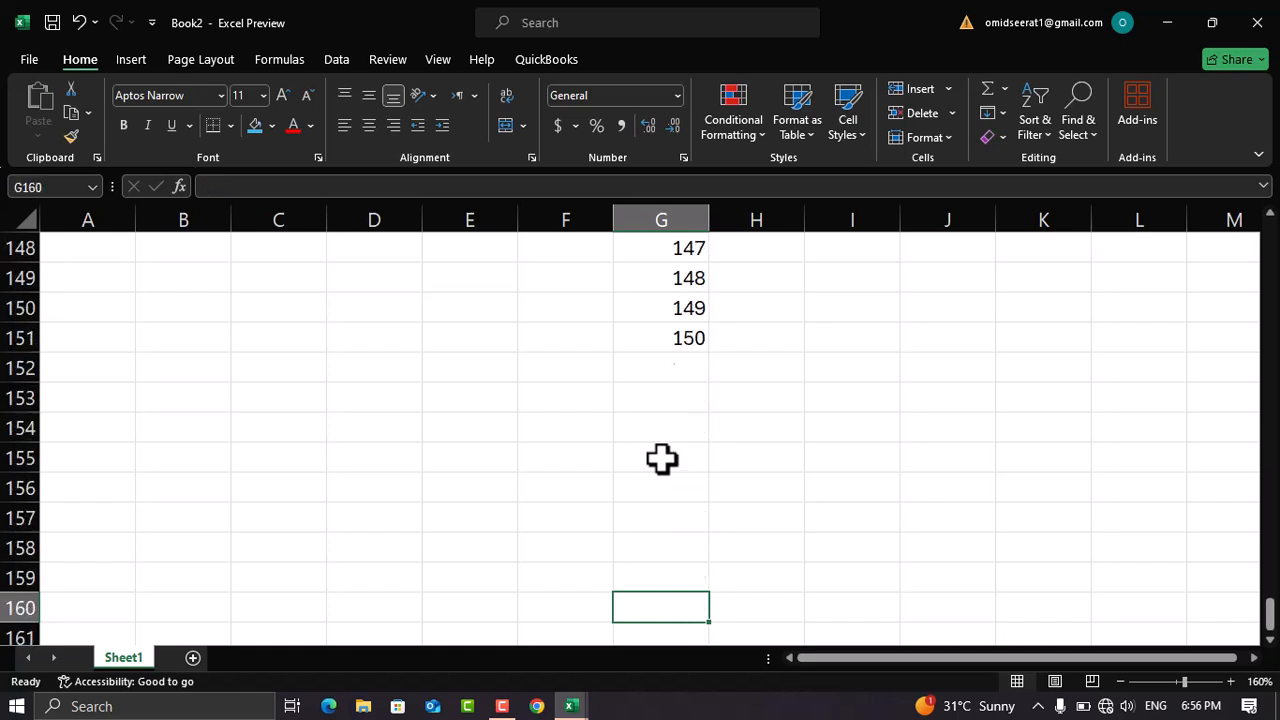
# Clear all contents of column G and return to cell G1
pyautogui.press('Up')
pyautogui.press('Up')
pyautogui.press('Up')
pyautogui.press('Up')
pyautogui.press('Up')
pyautogui.press('Up')
pyautogui.press('Up')
pyautogui.press('Up')
pyautogui.press('Up')
pyautogui.press('Up')
pyautogui.press('Up')
pyautogui.press('Up')
pyautogui.press('Up')
pyautogui.press('Up')
pyautogui.press('Up')
pyautogui.press('Up')
pyautogui.press('Up')
pyautogui.press('Up')
pyautogui.press('Up')
pyautogui.press('Up')
pyautogui.press('Up')
pyautogui.press('Up')
pyautogui.press('Up')
pyautogui.press('Up')
pyautogui.press('Up')
pyautogui.press('Up')
pyautogui.press('Up')
pyautogui.press('Up')
pyautogui.press('Up')
pyautogui.press('Up')
pyautogui.press('Up')
pyautogui.press('Up')
pyautogui.press('Up')
pyautogui.press('Up')
pyautogui.press('Up')
pyautogui.press('Up')
pyautogui.press('Up')
pyautogui.press('Up')
pyautogui.press('Up')
pyautogui.press('Up')
pyautogui.hotkey('ctrl', 'space')
pyautogui.press('Delete')
pyautogui.press('Up')
pyautogui.press('Up')
pyautogui.press('Up')
pyautogui.press('Up')
pyautogui.press('Up')
pyautogui.press('Up')
pyautogui.press('Up')
pyautogui.press('Up')
pyautogui.press('Up')
pyautogui.press('Up')
pyautogui.press('Up')
pyautogui.press('Up')
pyautogui.press('Up')
pyautogui.press('Up')
pyautogui.press('Up')
pyautogui.press('Up')
pyautogui.press('Up')
pyautogui.press('Up')
pyautogui.press('Up')
pyautogui.press('Up')
pyautogui.press('Up')
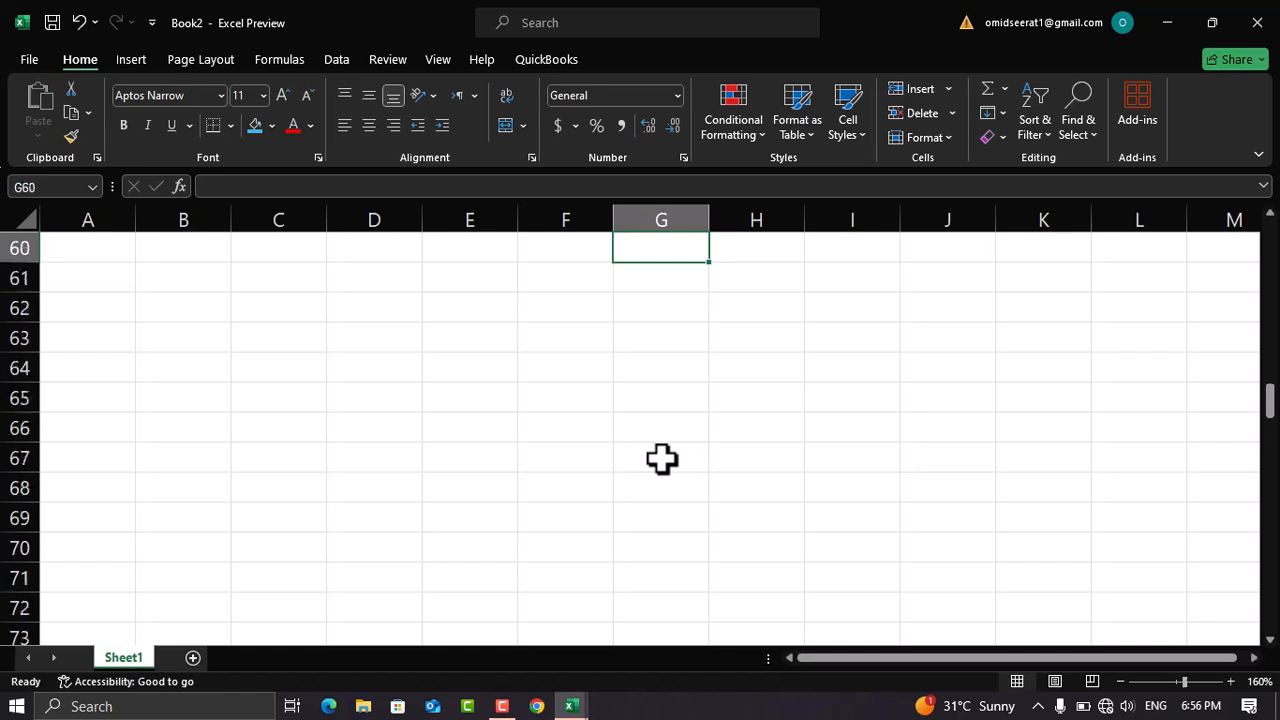
pyautogui.press('Up')
pyautogui.press('Up')
pyautogui.press('Up')
pyautogui.press('Up')
pyautogui.press('Up')
pyautogui.press('Up')
pyautogui.press('Up')
pyautogui.press('Up')
pyautogui.press('Up')
pyautogui.press('Up')
pyautogui.press('Up')
pyautogui.press('Up')
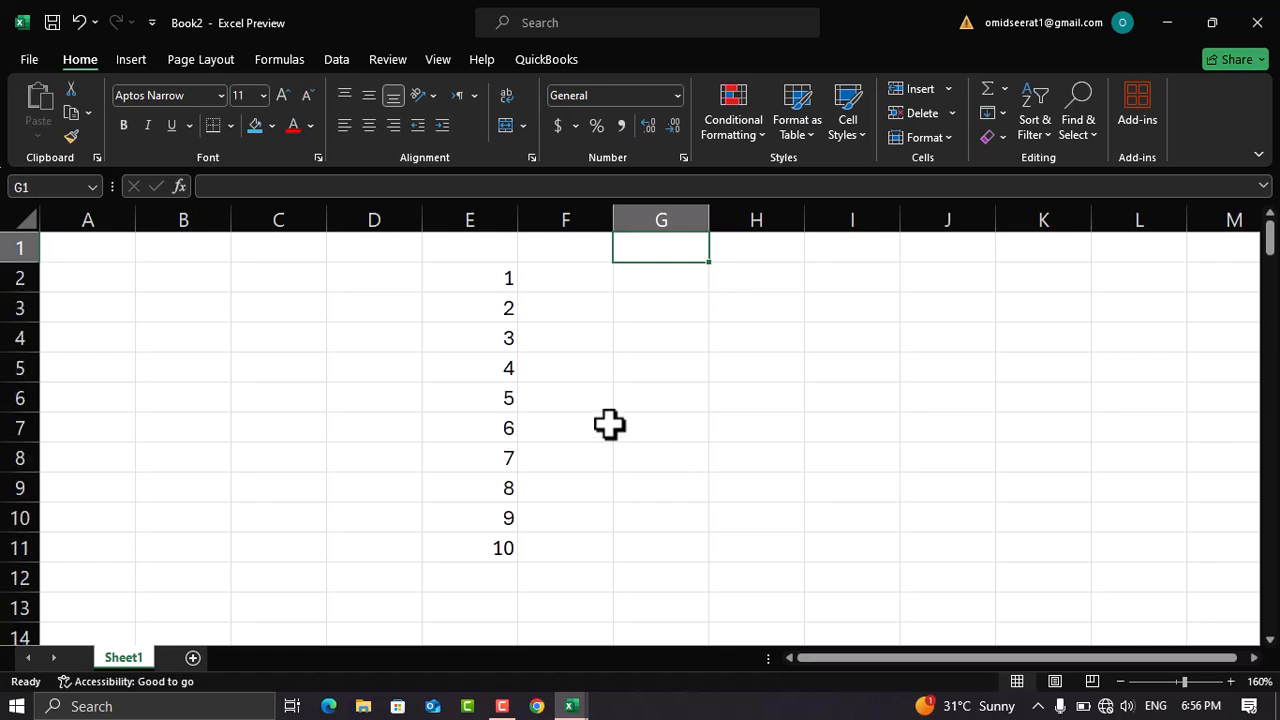
# Delete the number series in E2:E11 and enter 2 in cell F2
pyautogui.moveTo(480, 284); pyautogui.dragTo(481, 543)
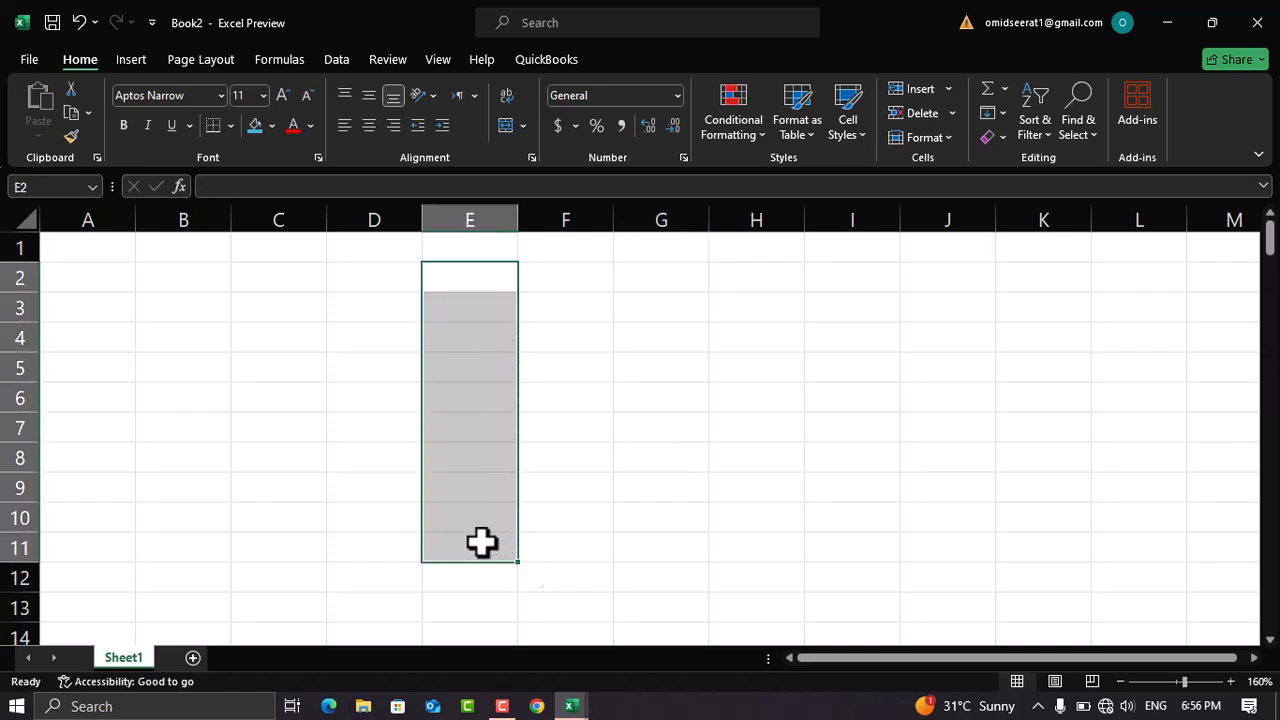
pyautogui.click(560, 280)
pyautogui.write('2')
pyautogui.press('Return')
pyautogui.click(616, 372)
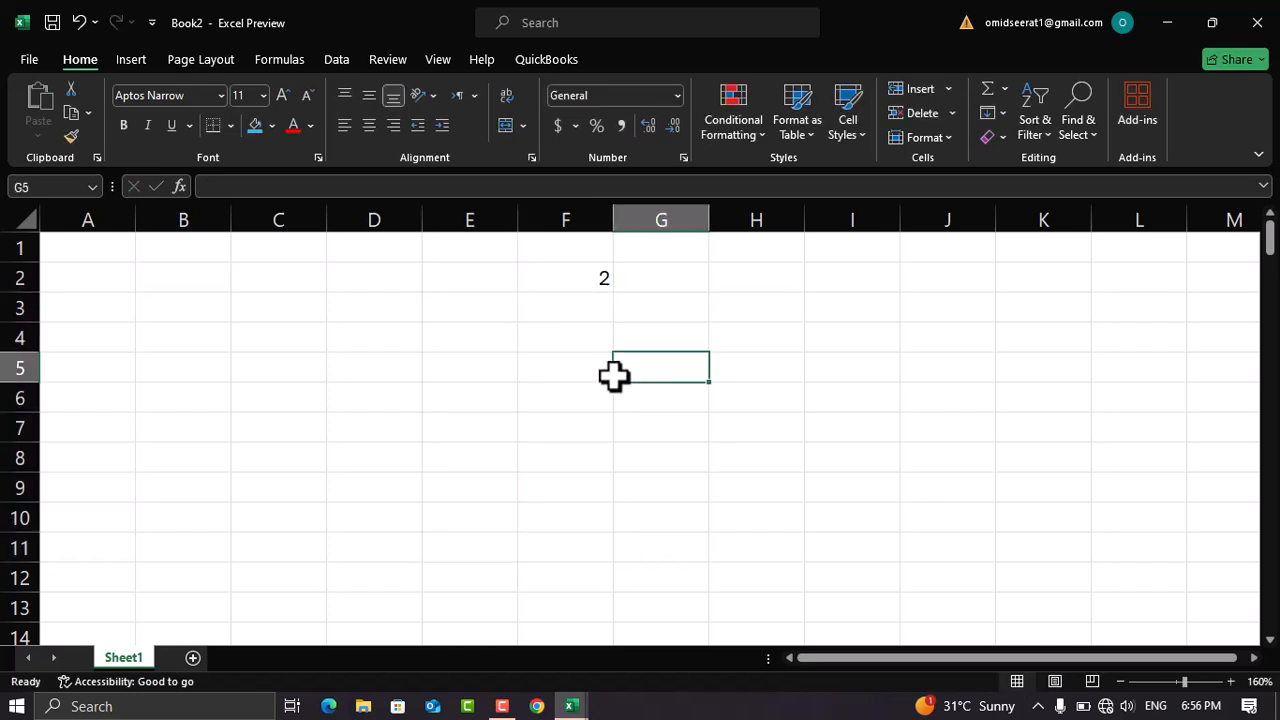
# Fill the range F2:F11 with a growth column series using step value 2, and undo the fill
pyautogui.click(587, 287)
pyautogui.click(599, 329)
pyautogui.moveTo(587, 283); pyautogui.dragTo(583, 545)
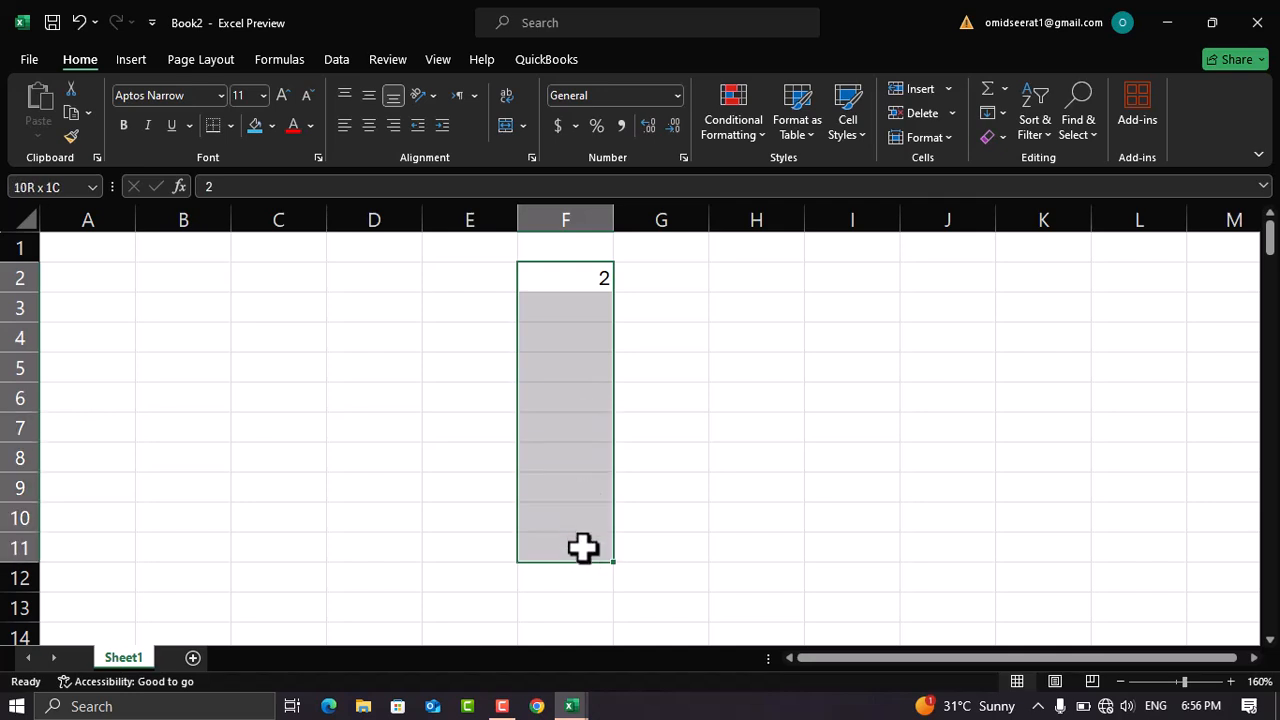
pyautogui.click(995, 117)
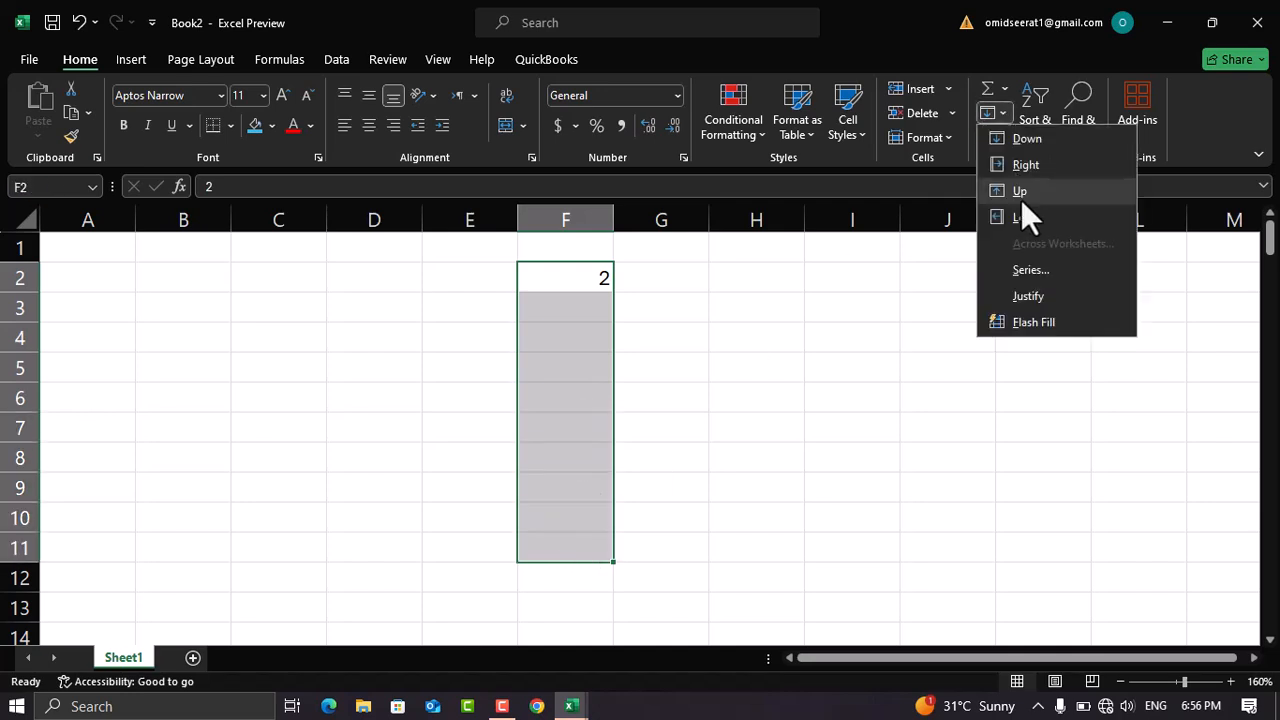
pyautogui.click(1043, 276)
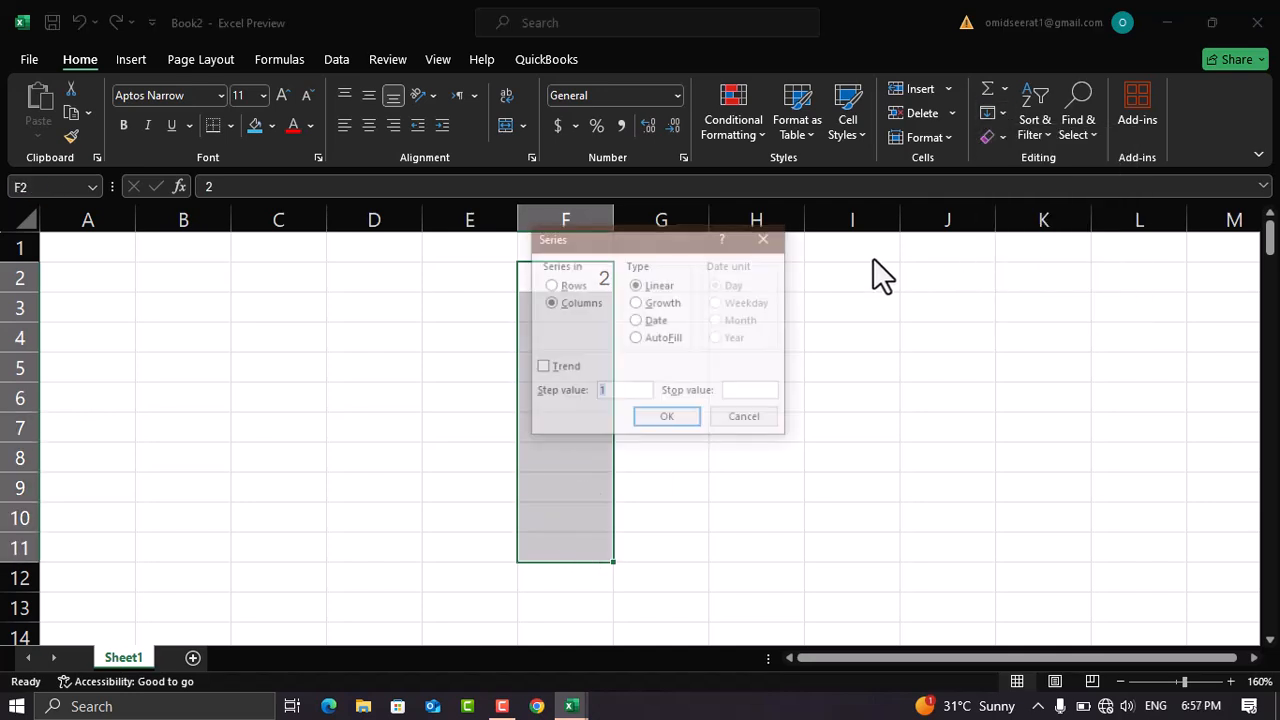
pyautogui.click(652, 303)
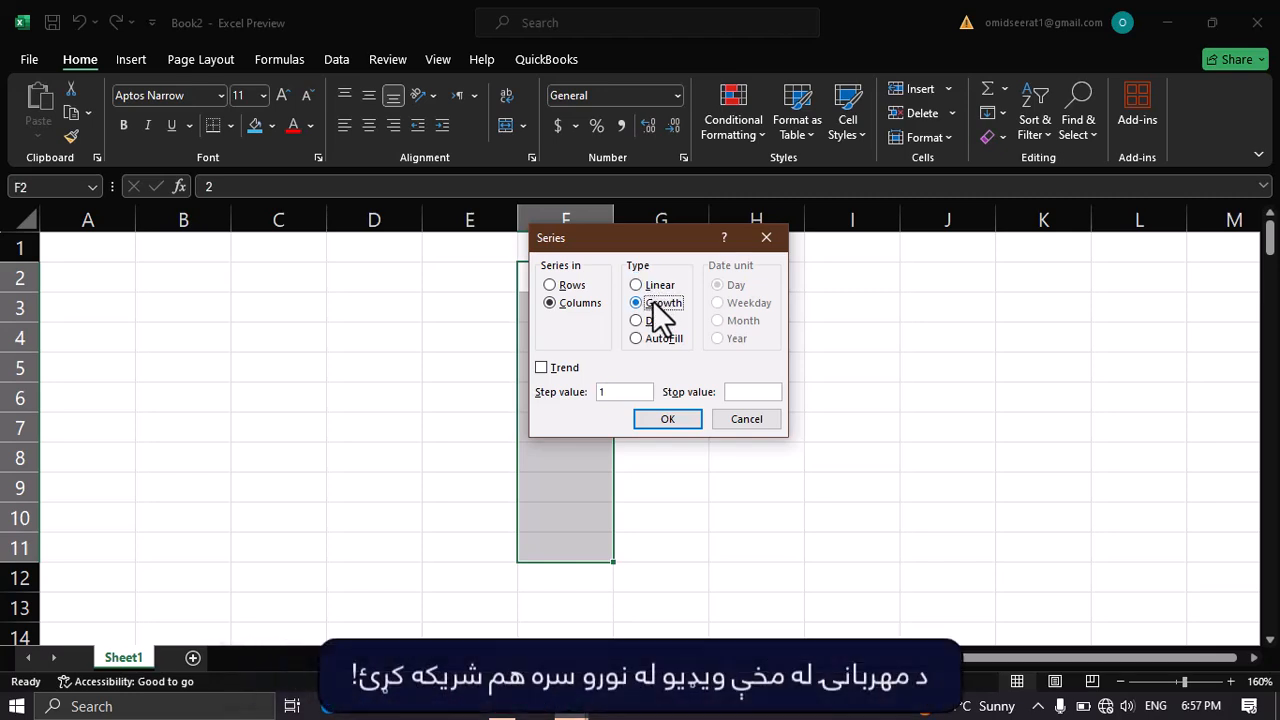
pyautogui.moveTo(634, 398); pyautogui.dragTo(568, 392)
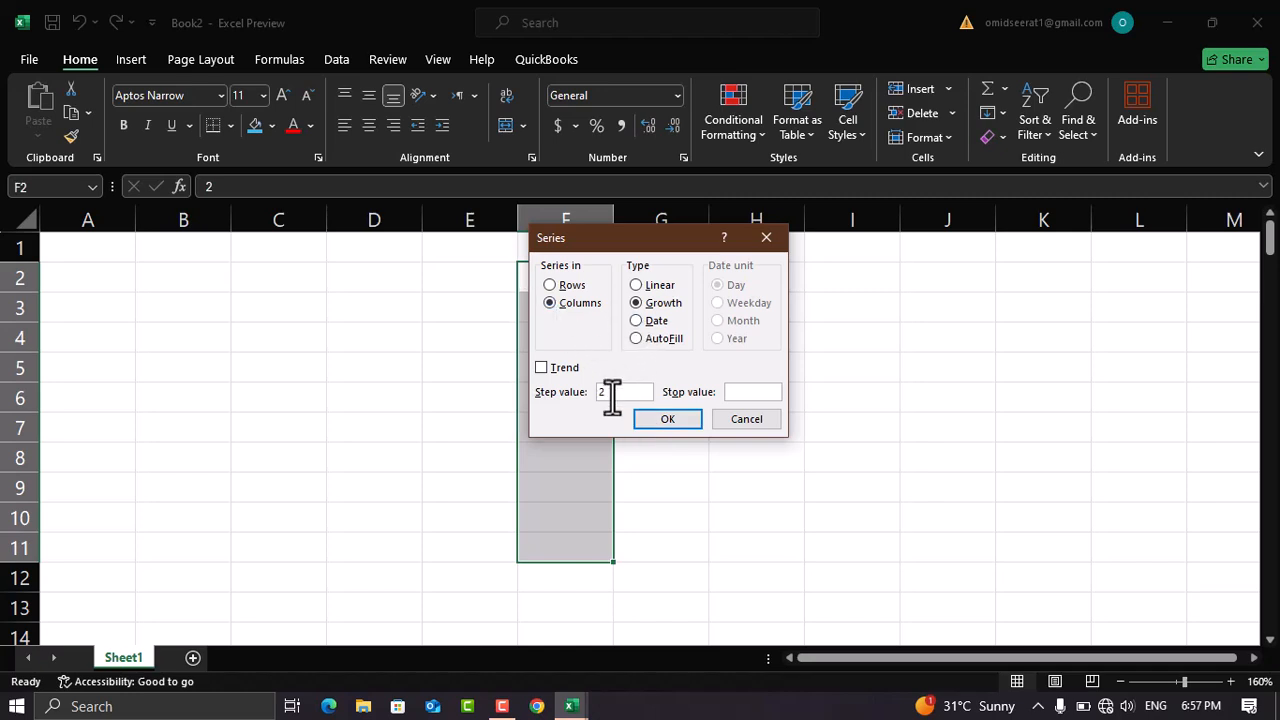
pyautogui.click(642, 422)
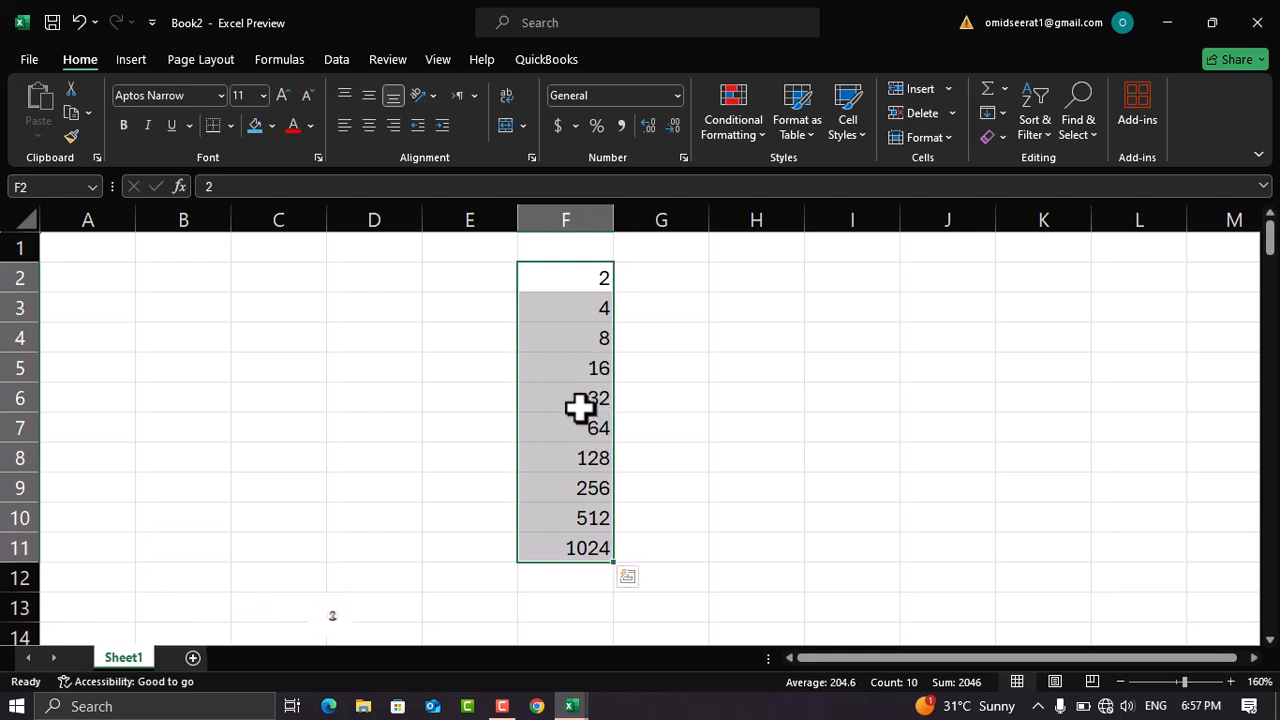
pyautogui.hotkey('ctrl', 'z')
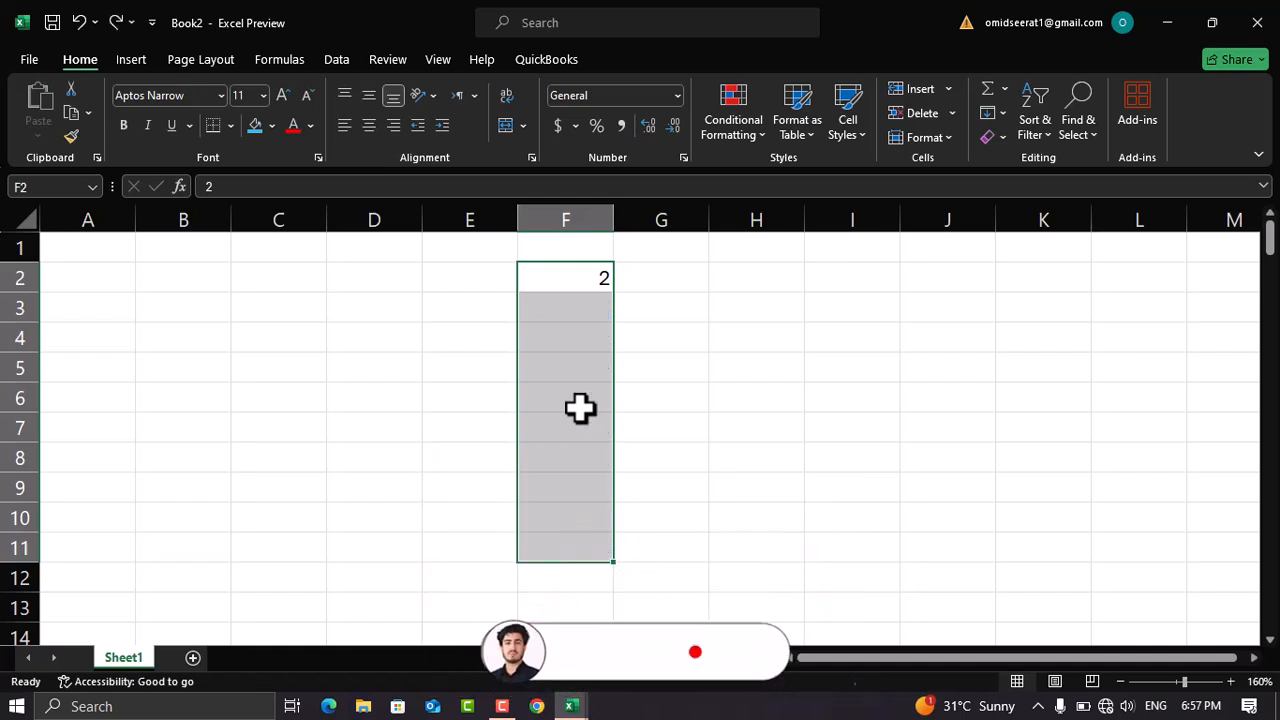
pyautogui.click(999, 113)
pyautogui.click(1029, 269)
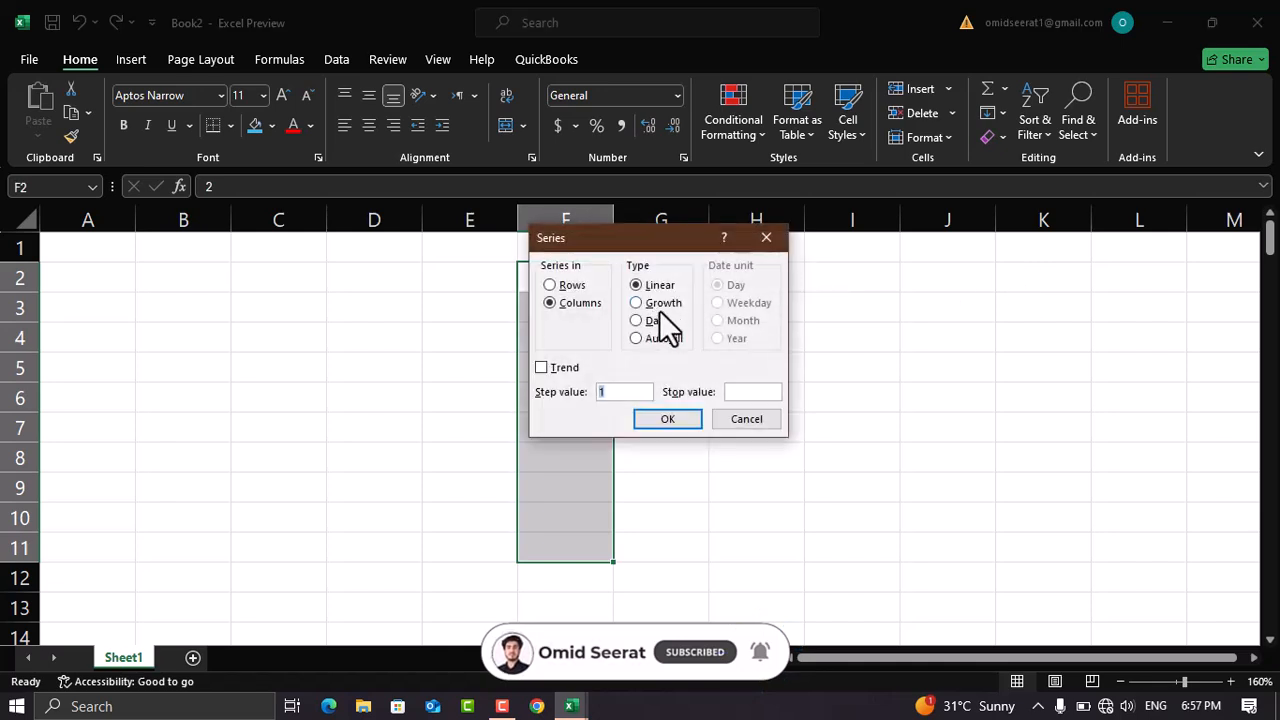
pyautogui.click(646, 324)
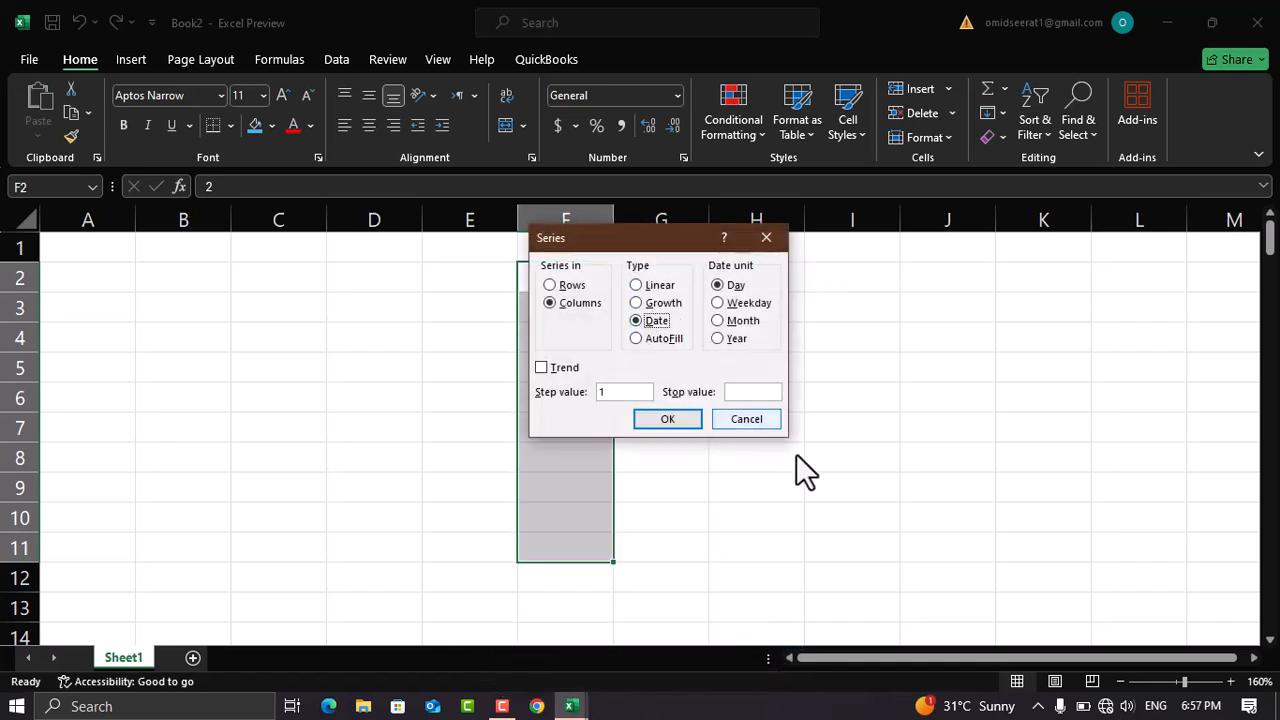
pyautogui.click(757, 423)
pyautogui.click(668, 362)
# Replace the number in cell F2 with the current date, 7/24/2025
pyautogui.click(568, 280)
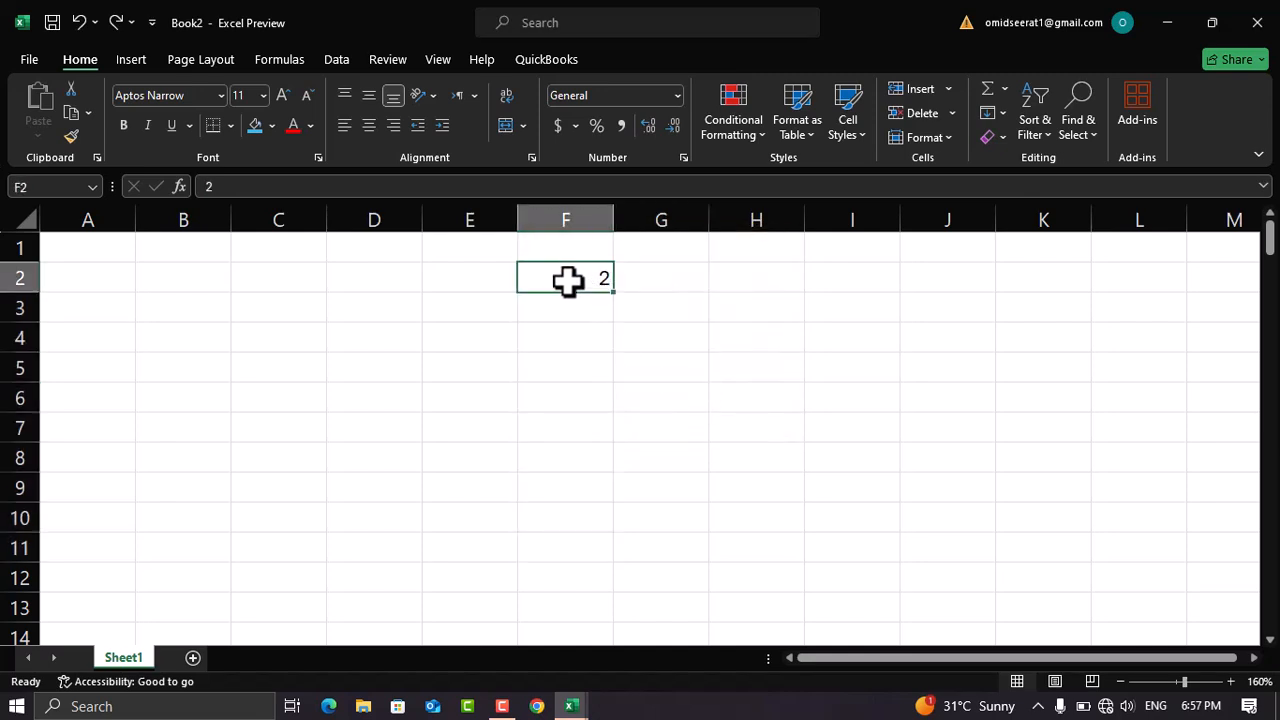
pyautogui.press('Escape')
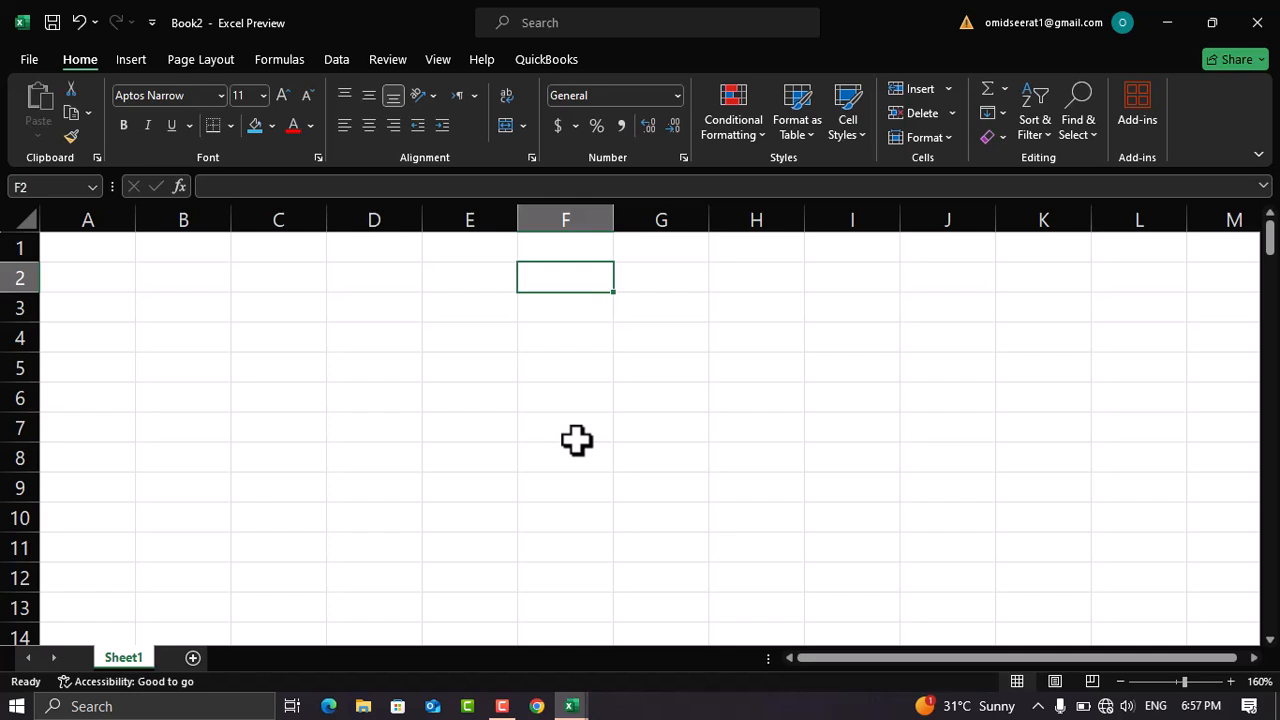
pyautogui.hotkey('ctrl', ';')
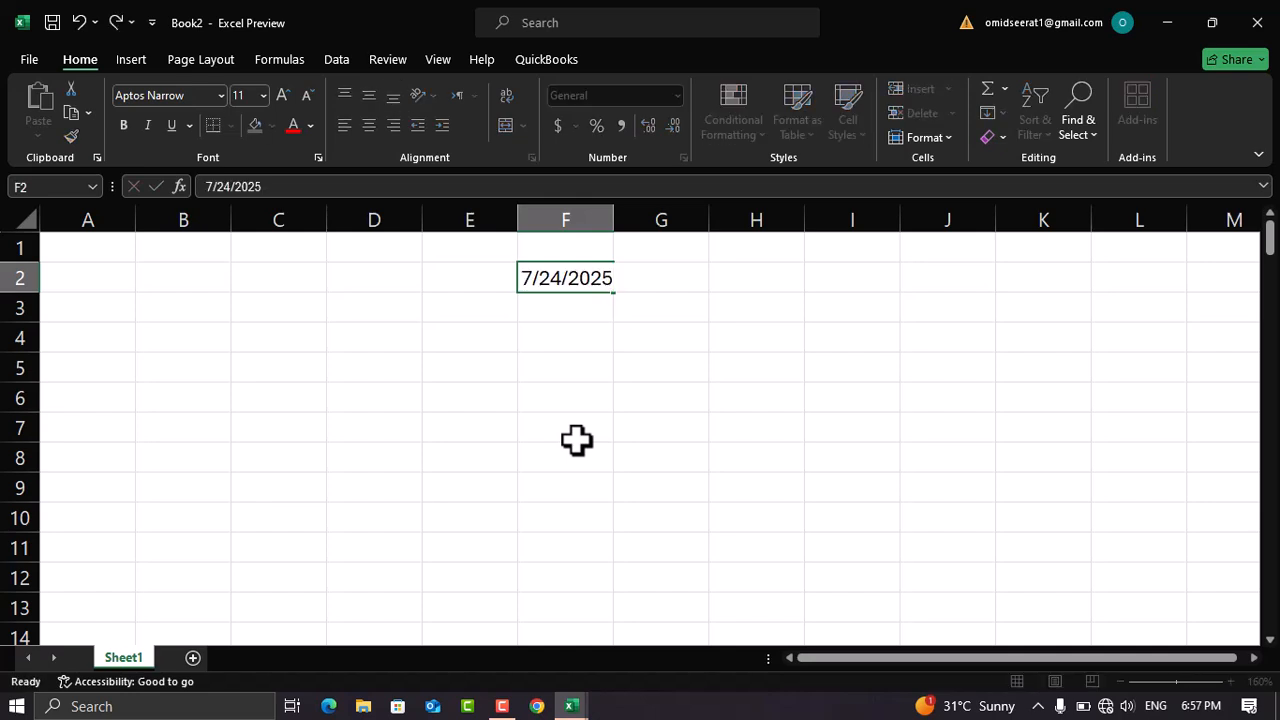
pyautogui.press('Return')
# AutoFill the date in F2 down to F12, check the first filled dates, and undo the fill
pyautogui.click(577, 280)
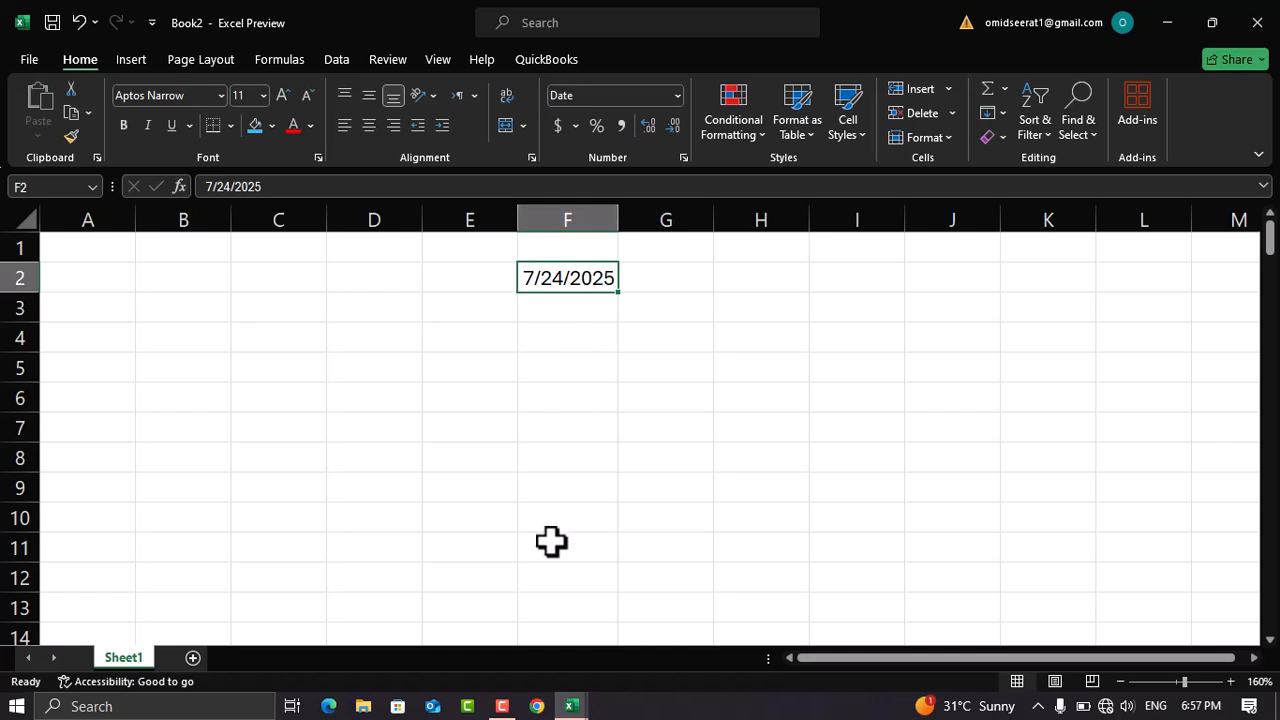
pyautogui.click(594, 306)
pyautogui.click(607, 284)
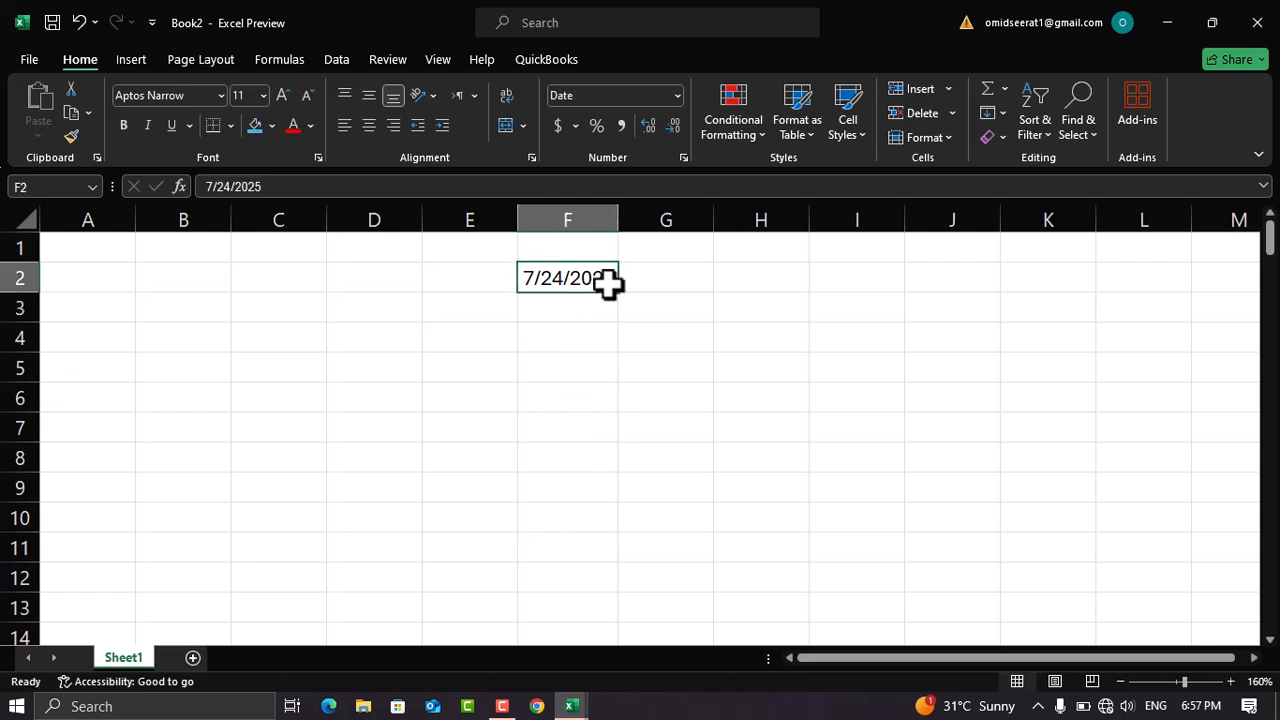
pyautogui.moveTo(620, 293); pyautogui.dragTo(607, 588)
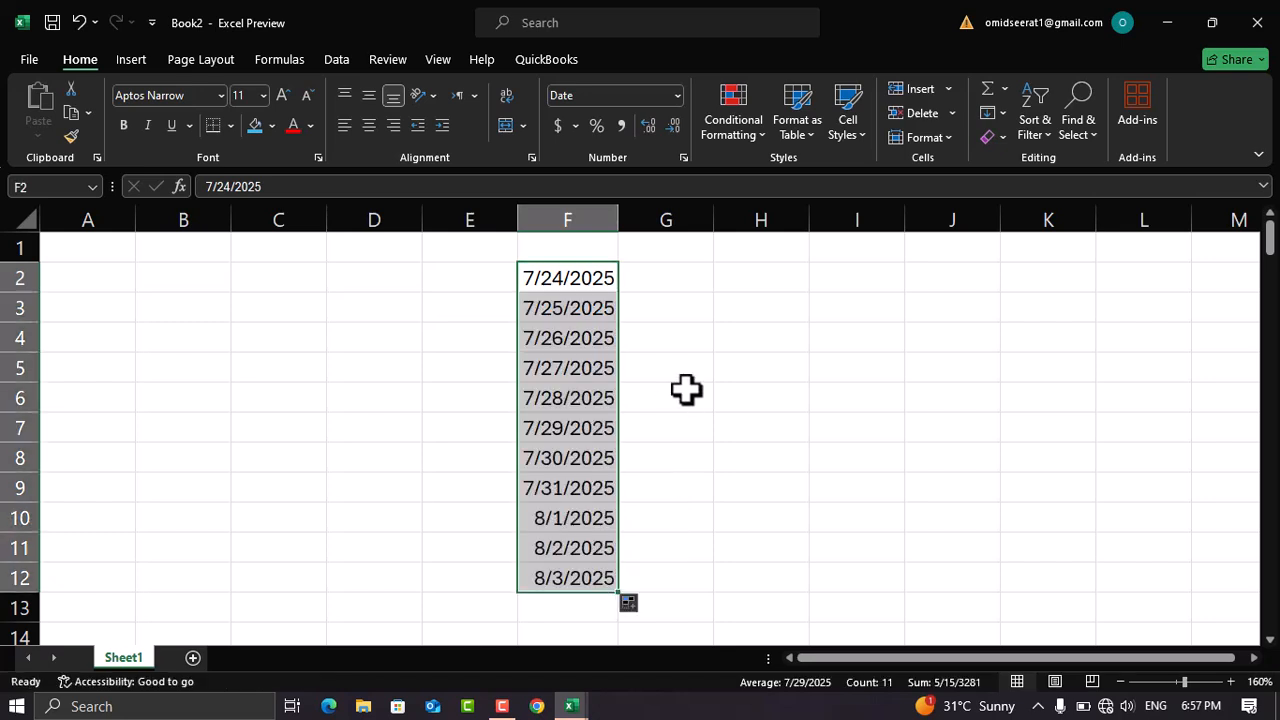
pyautogui.click(566, 289)
pyautogui.click(560, 312)
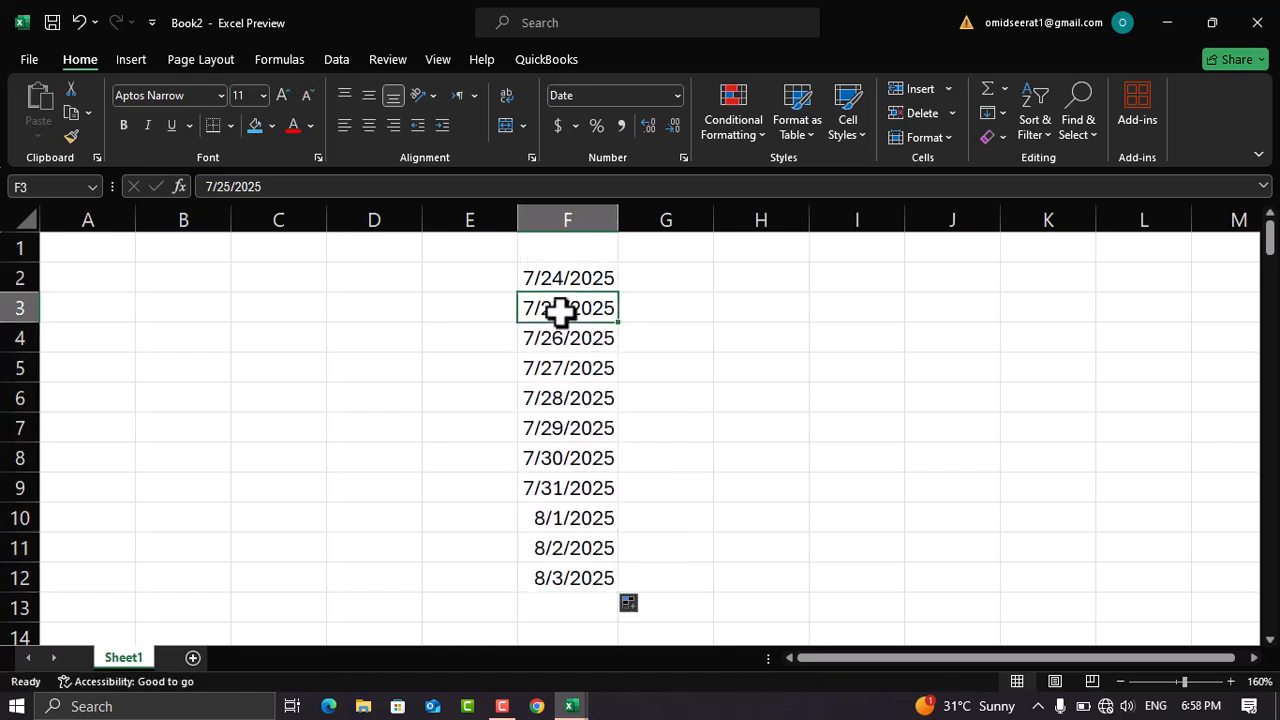
pyautogui.click(571, 343)
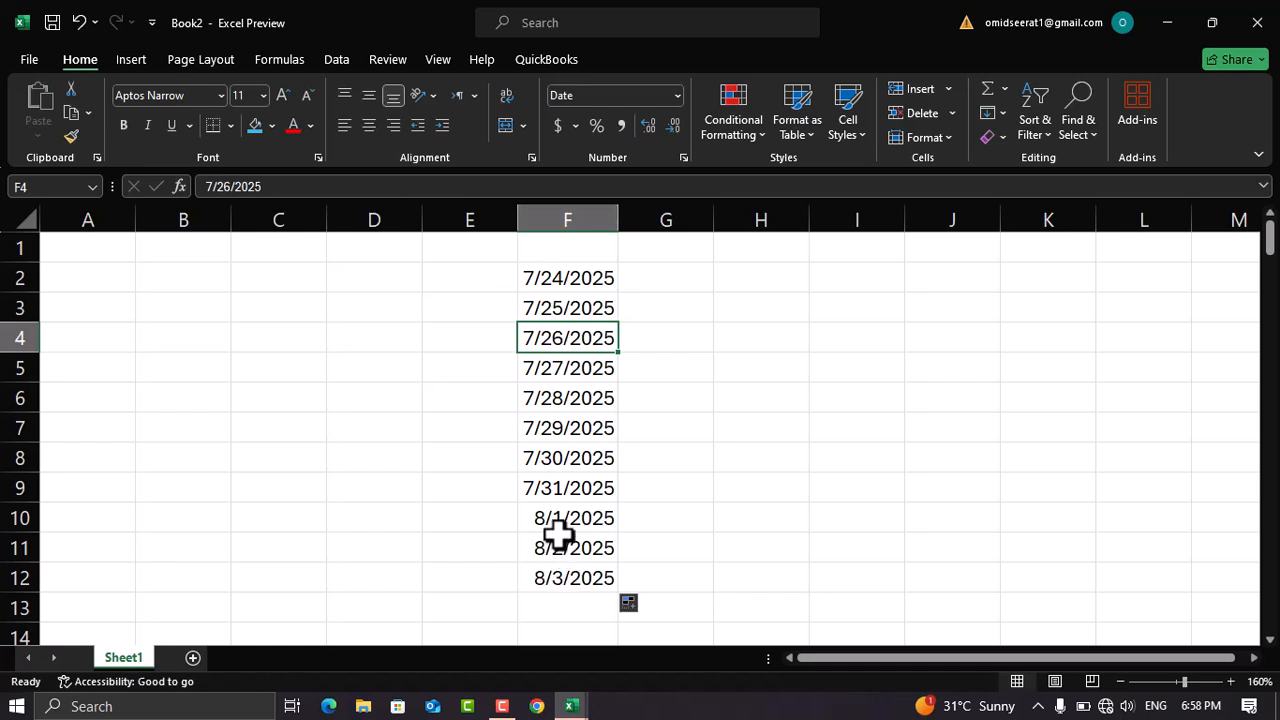
pyautogui.hotkey('ctrl', 'z')
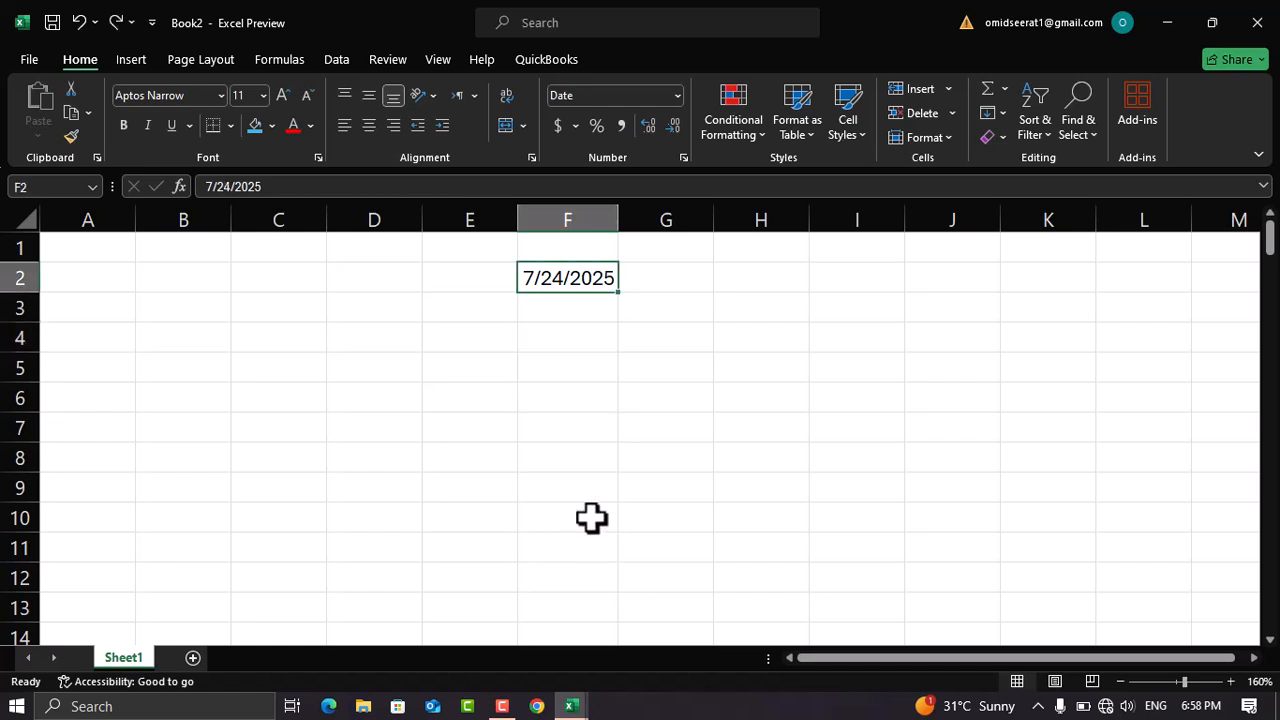
# Fill the range F2:F11 with a date column series by Day using step value 1, and undo the fill
pyautogui.click(590, 368)
pyautogui.moveTo(580, 283); pyautogui.dragTo(568, 557)
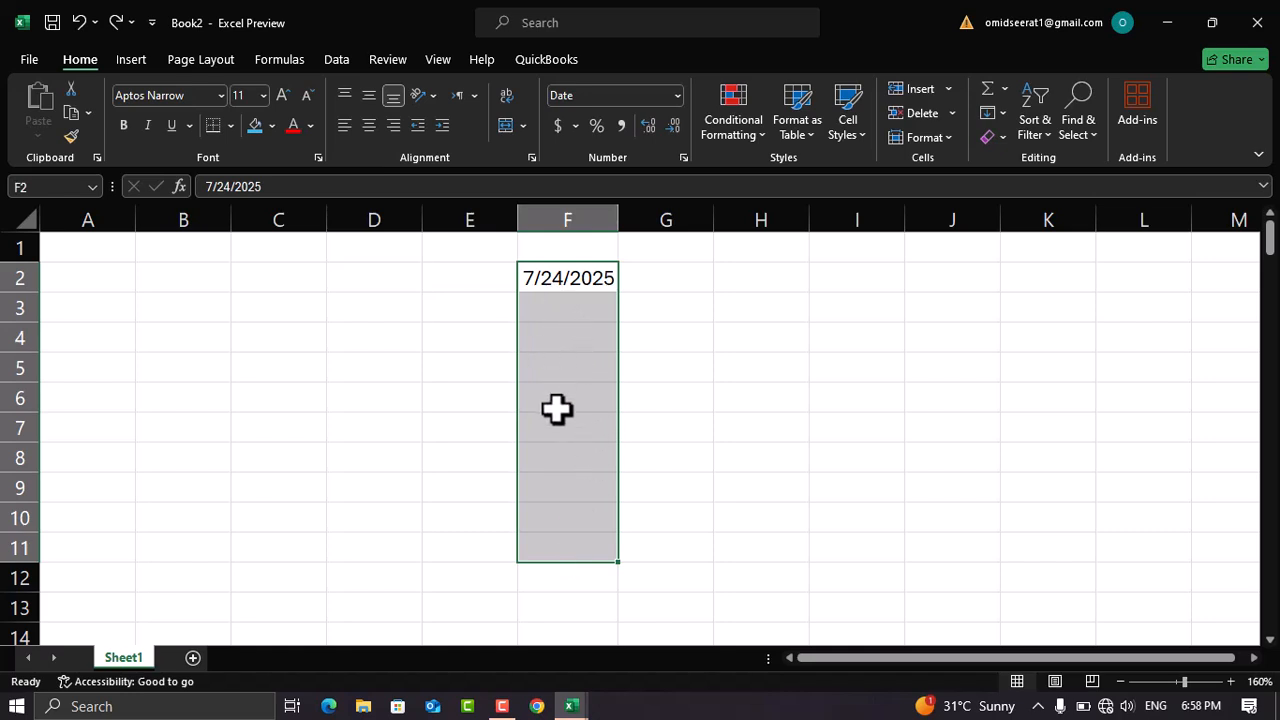
pyautogui.click(995, 113)
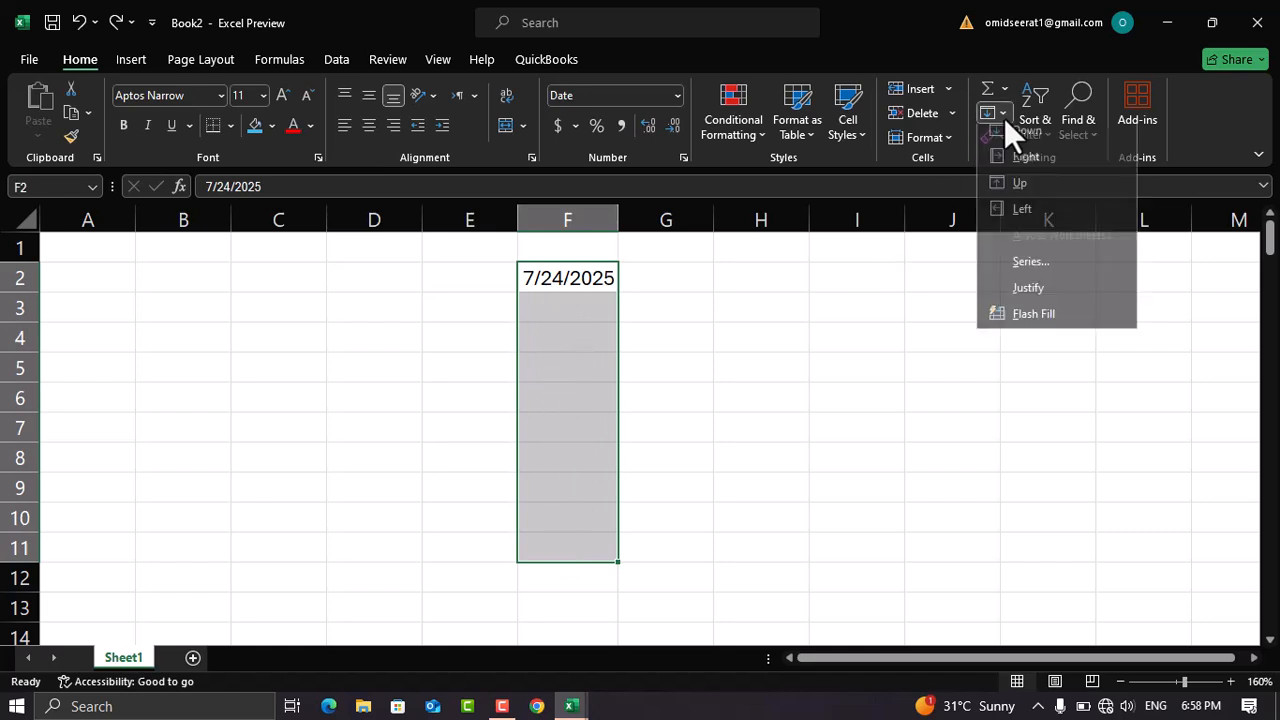
pyautogui.click(1043, 265)
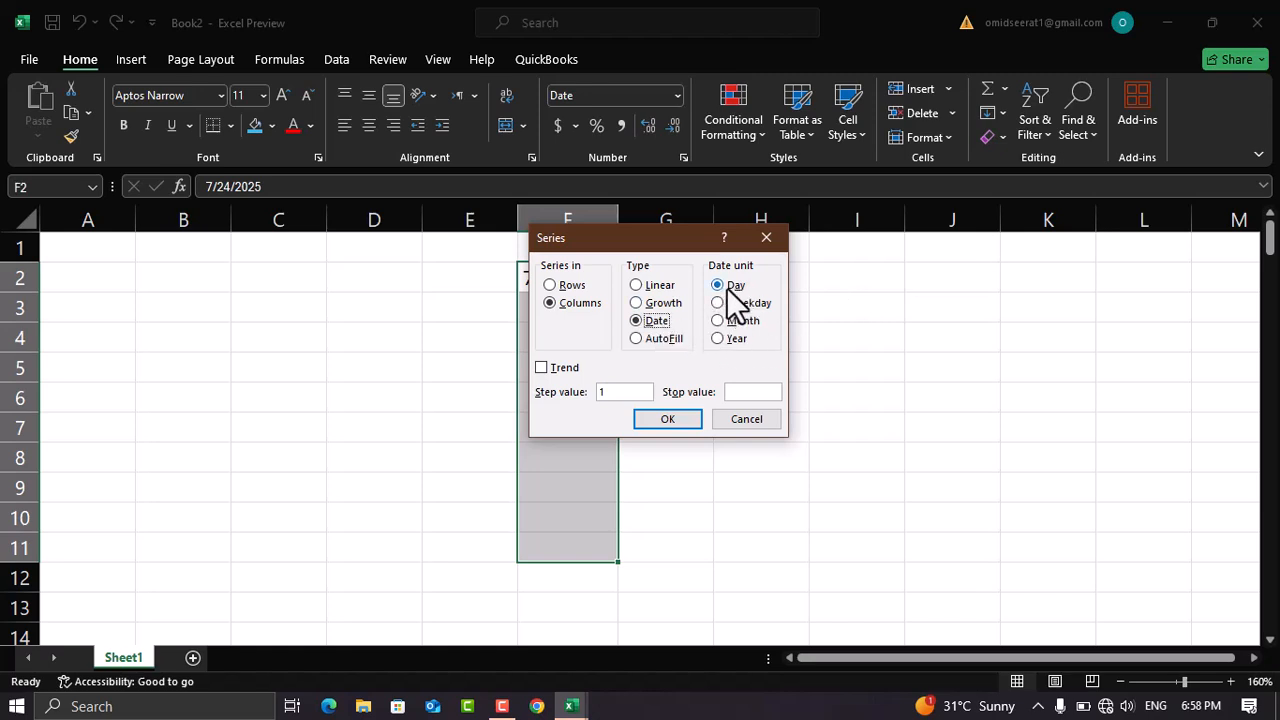
pyautogui.click(679, 424)
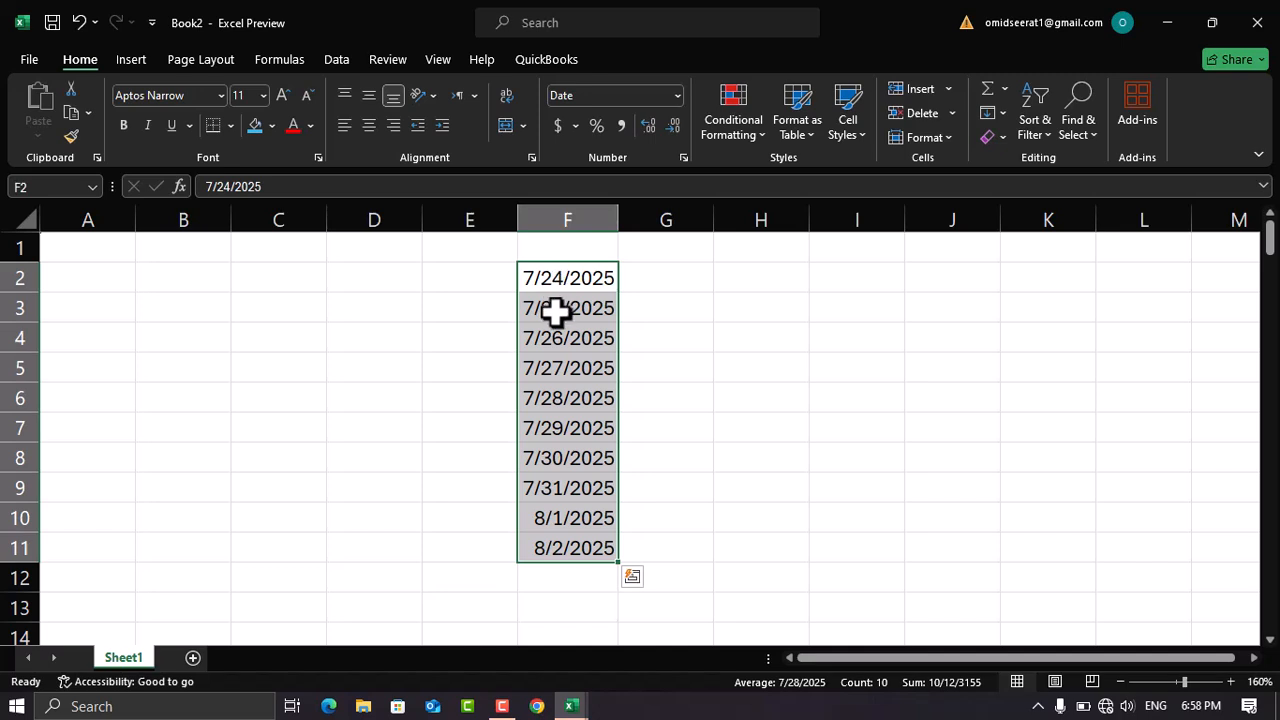
pyautogui.hotkey('ctrl', 'z')
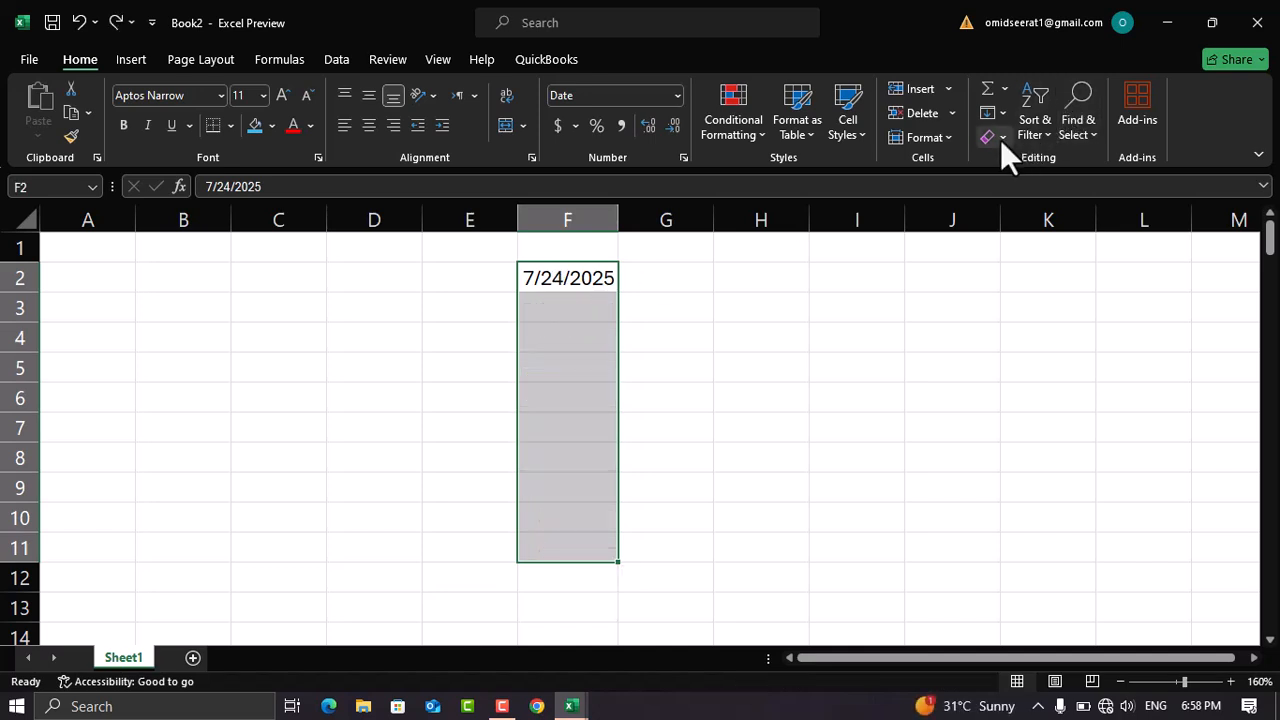
# Fill the range F2:F11 with a date column series by Weekday using step value 1, and check the first filled dates
pyautogui.click(1001, 114)
pyautogui.click(1025, 265)
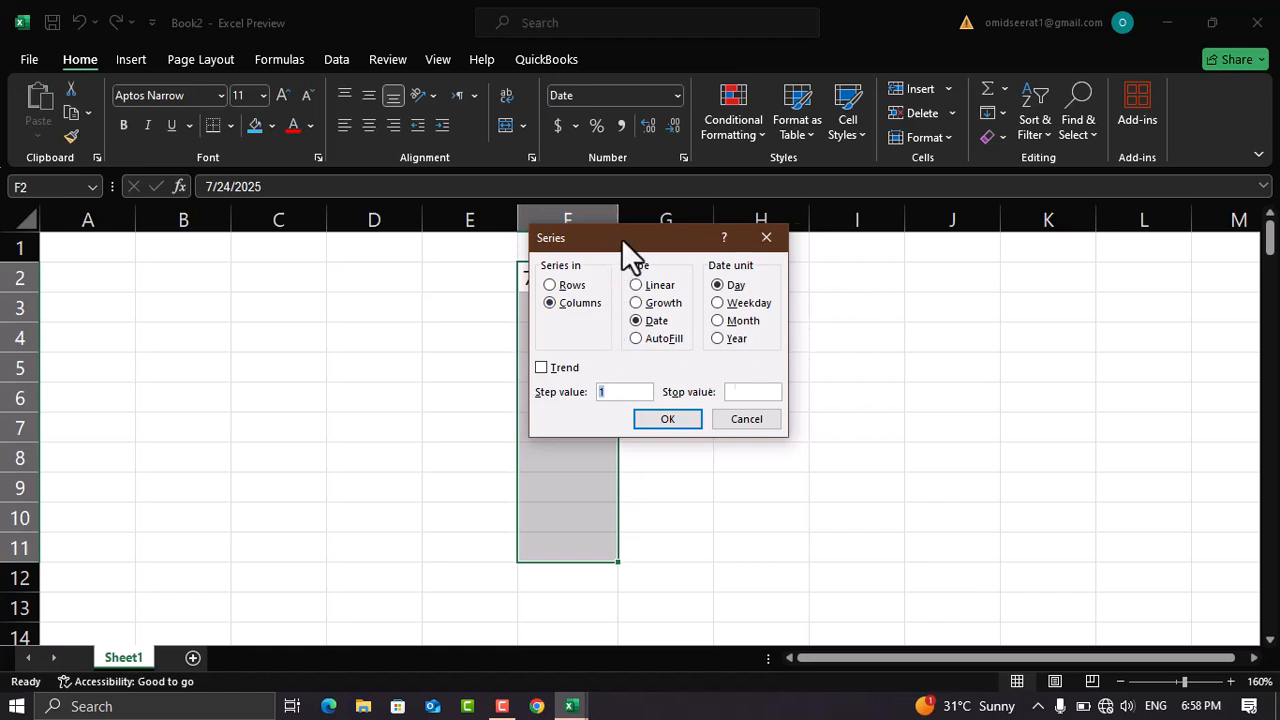
pyautogui.moveTo(611, 238); pyautogui.dragTo(764, 254)
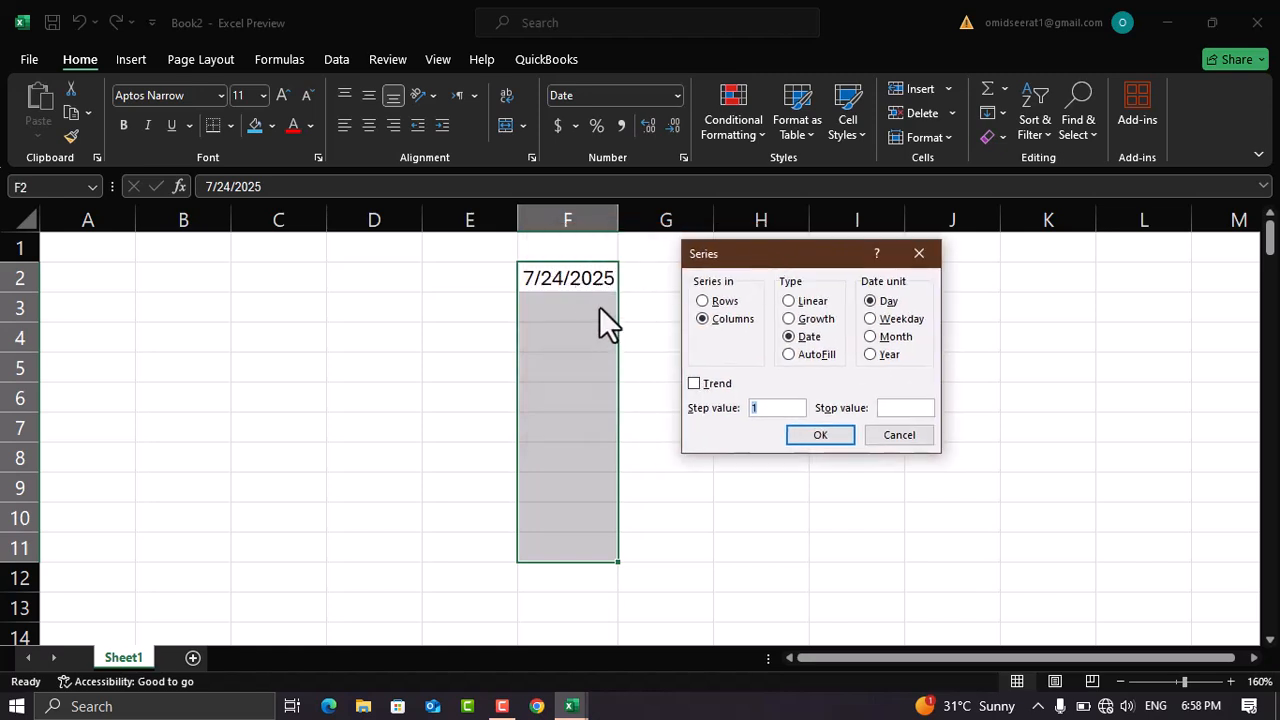
pyautogui.click(883, 357)
pyautogui.click(872, 337)
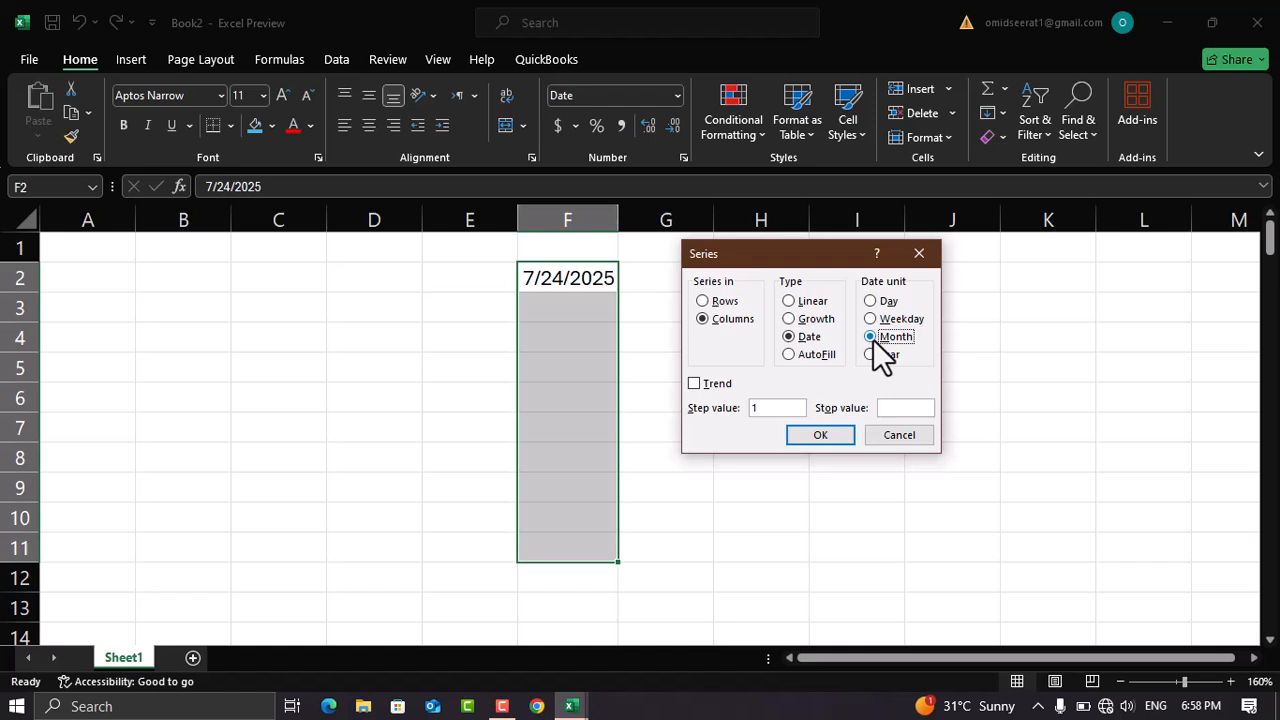
pyautogui.click(884, 322)
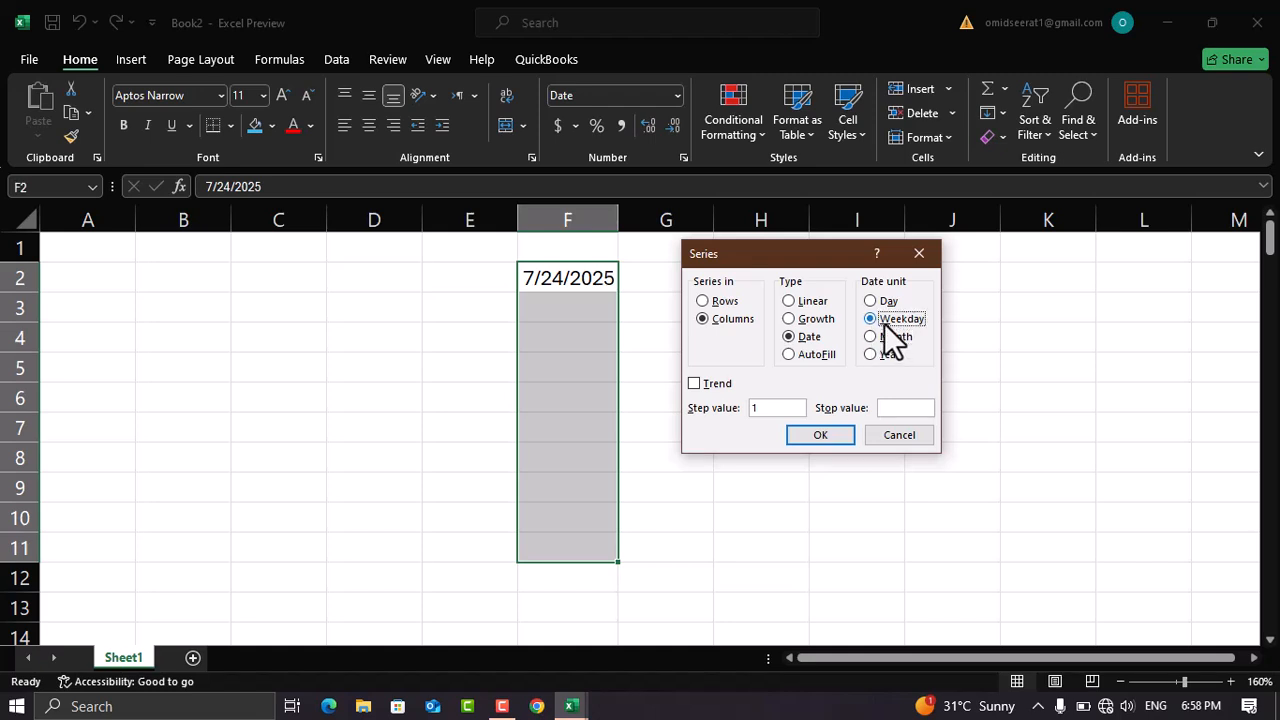
pyautogui.click(833, 435)
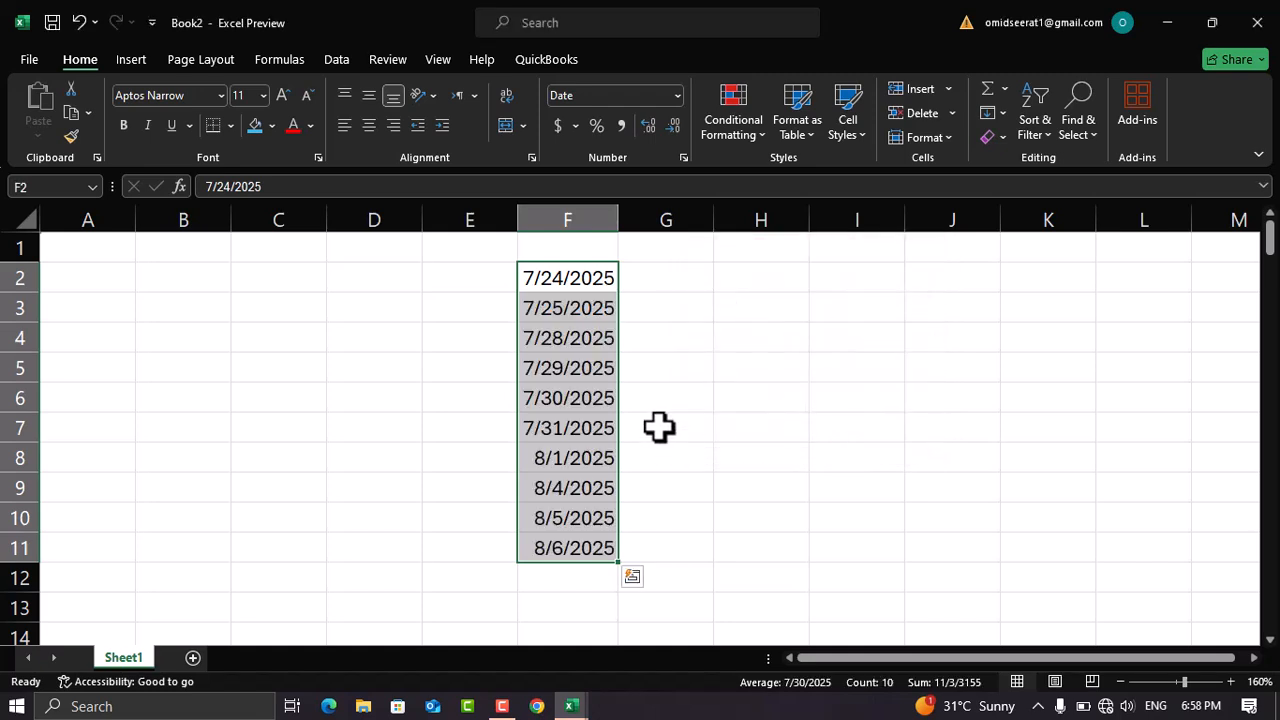
pyautogui.click(559, 312)
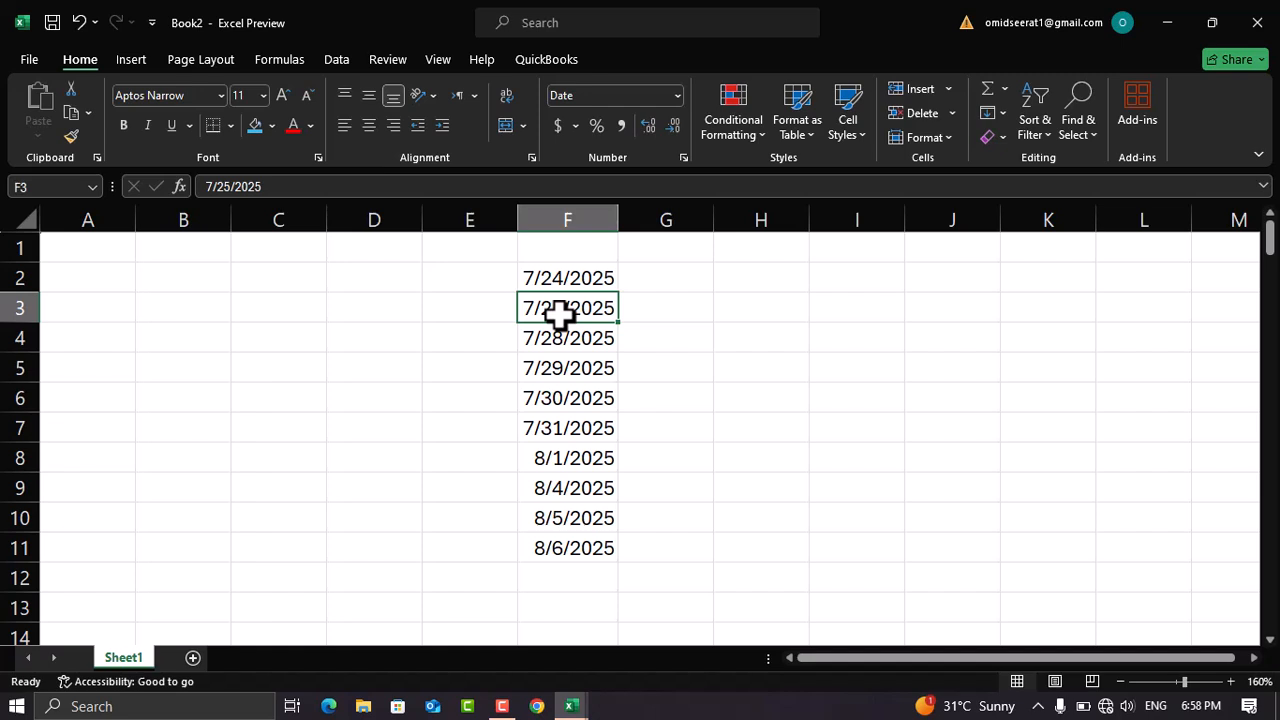
pyautogui.click(565, 283)
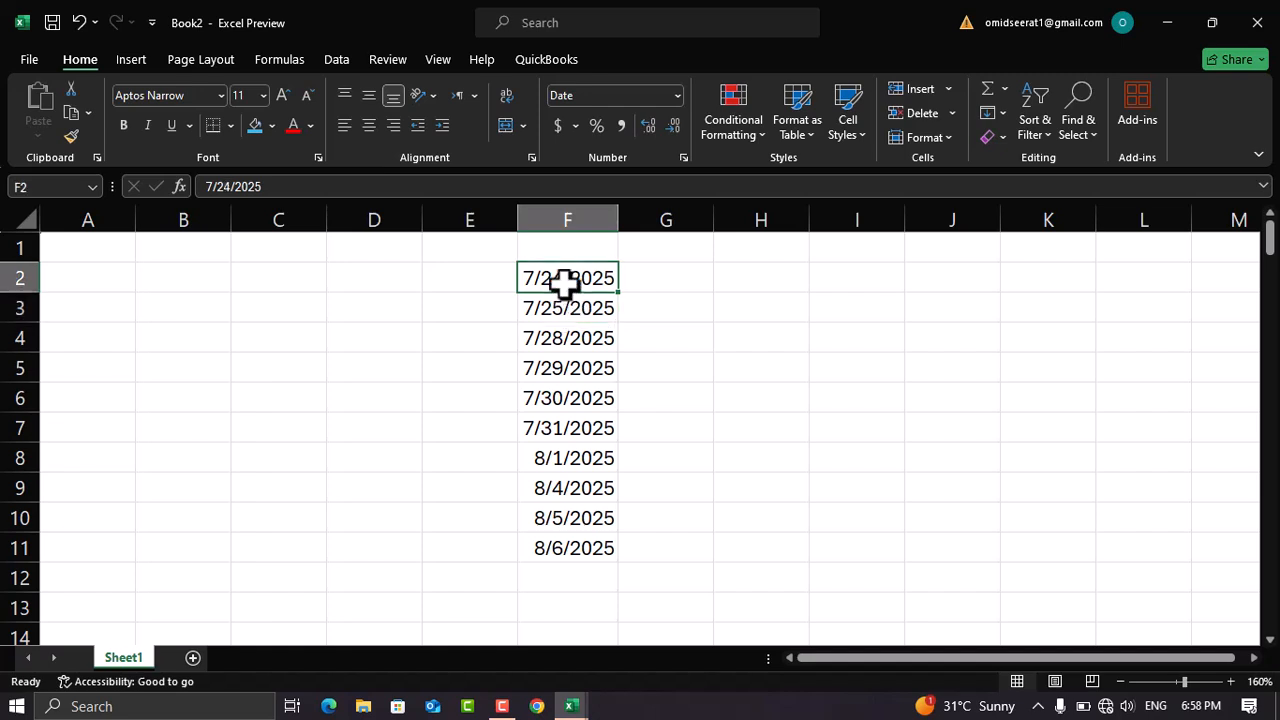
pyautogui.press('Down')
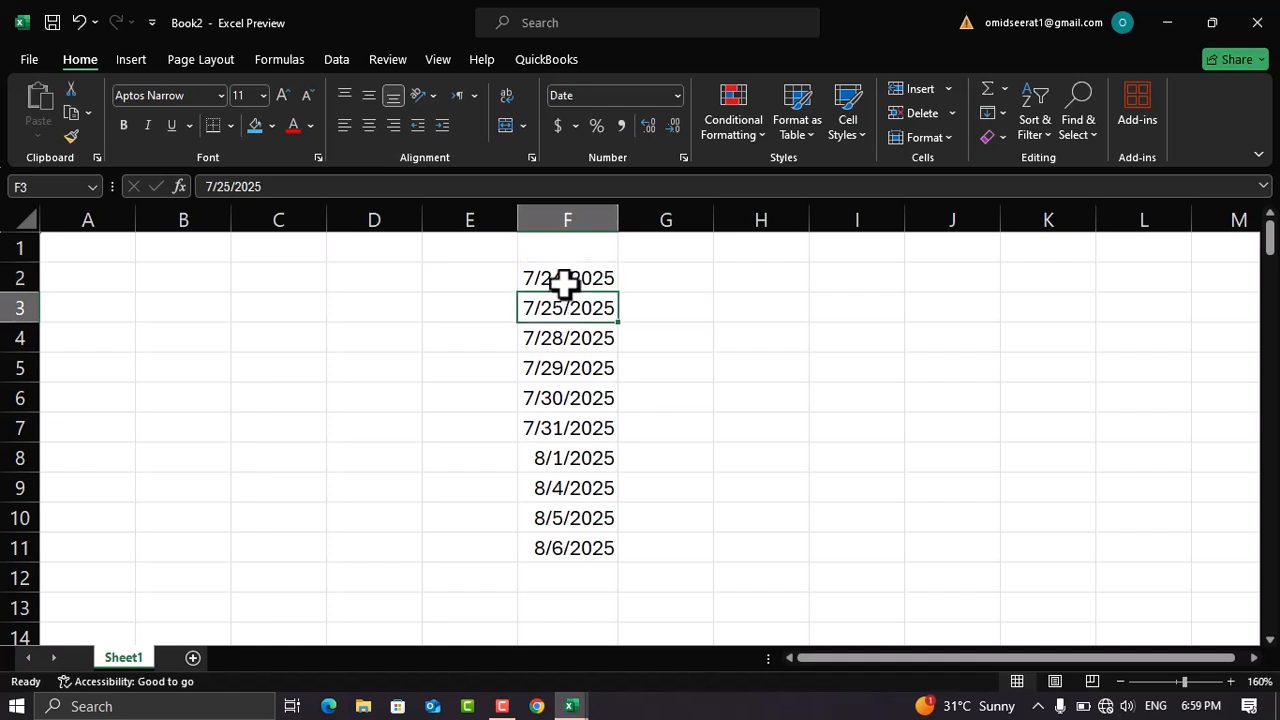
# Check the third date in the weekday series, select F2:F11, and undo the weekday fill
pyautogui.click(573, 338)
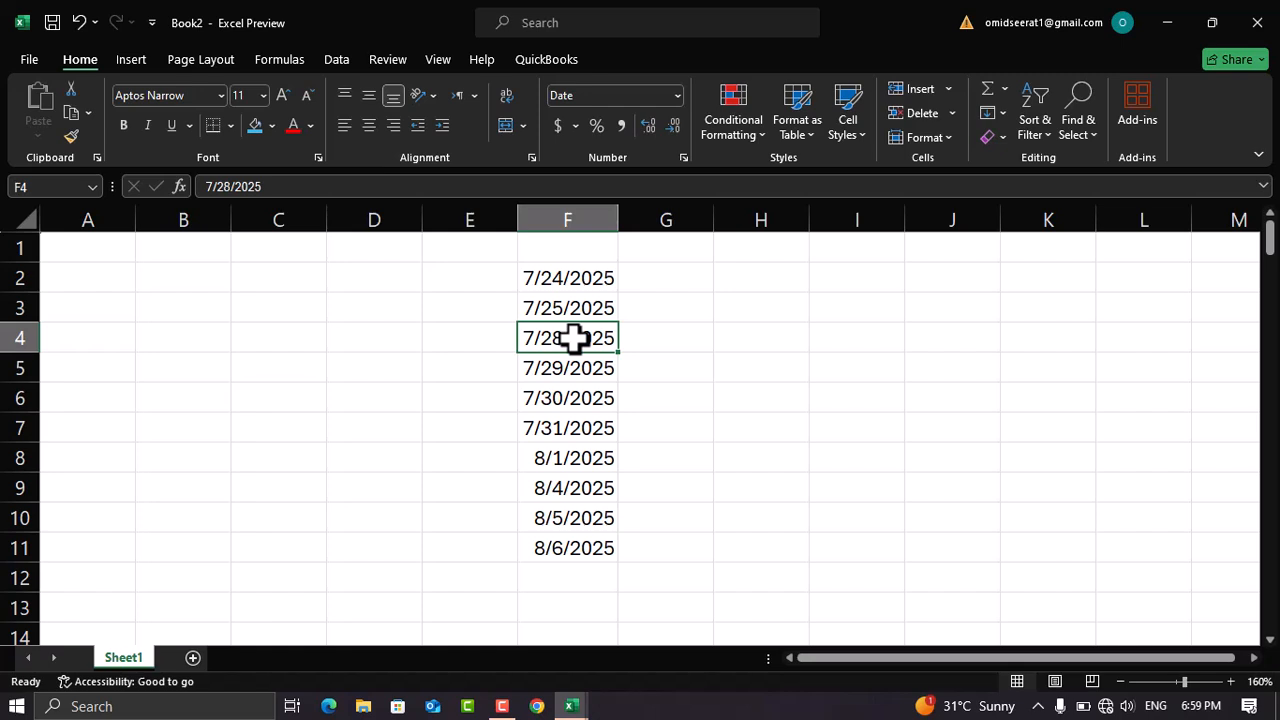
pyautogui.moveTo(586, 283); pyautogui.dragTo(568, 549)
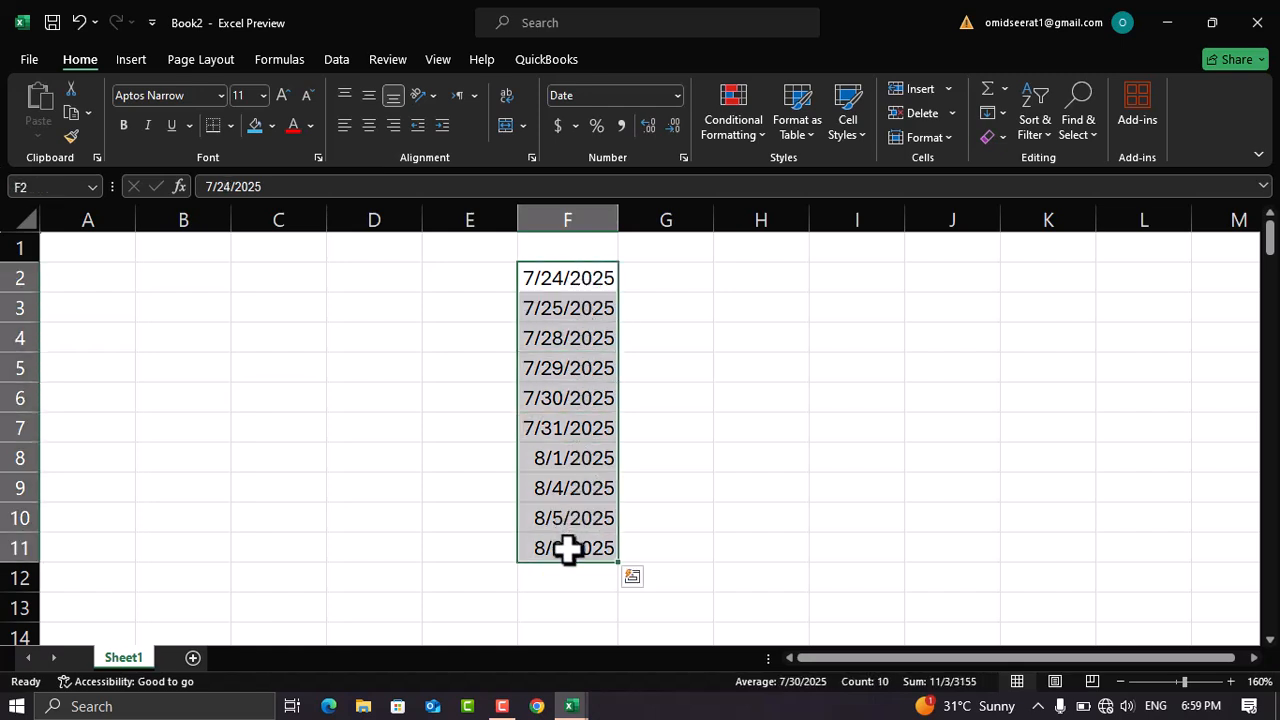
pyautogui.hotkey('ctrl', 'z')
# Fill the range F2:F11 with a column series of type AutoFill using the Series command, and undo the fill
pyautogui.click(1002, 115)
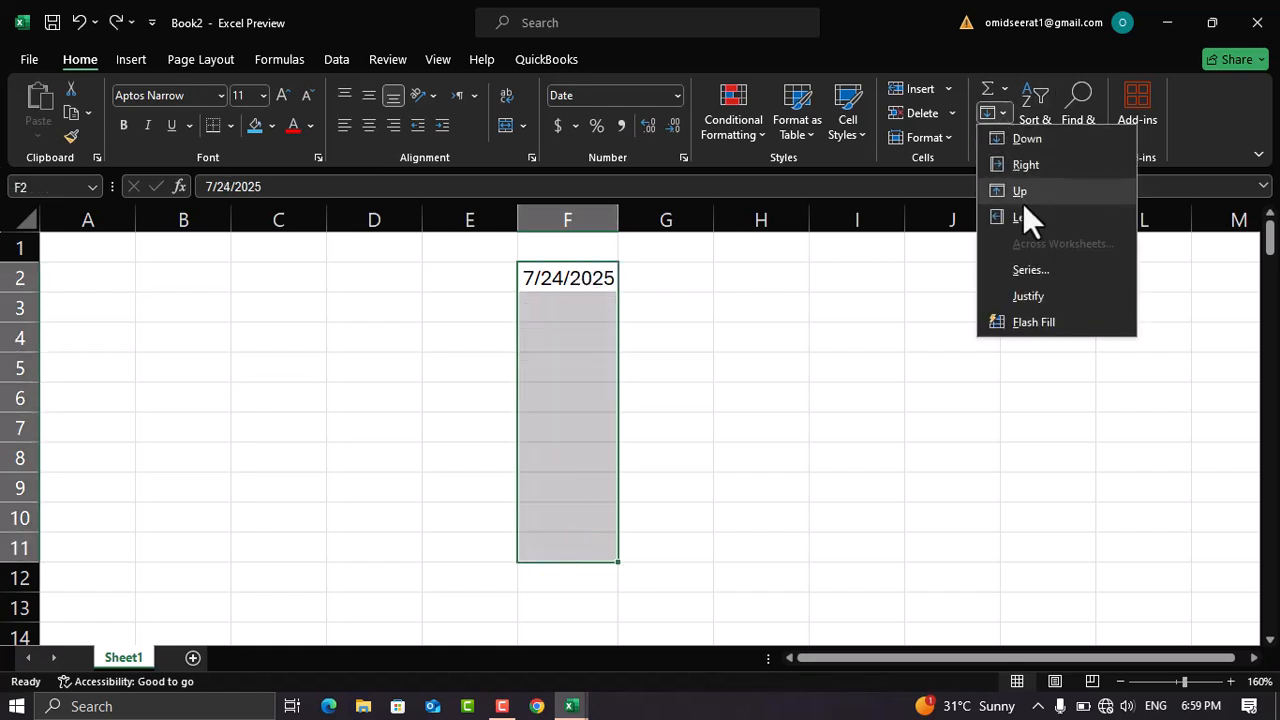
pyautogui.click(1031, 267)
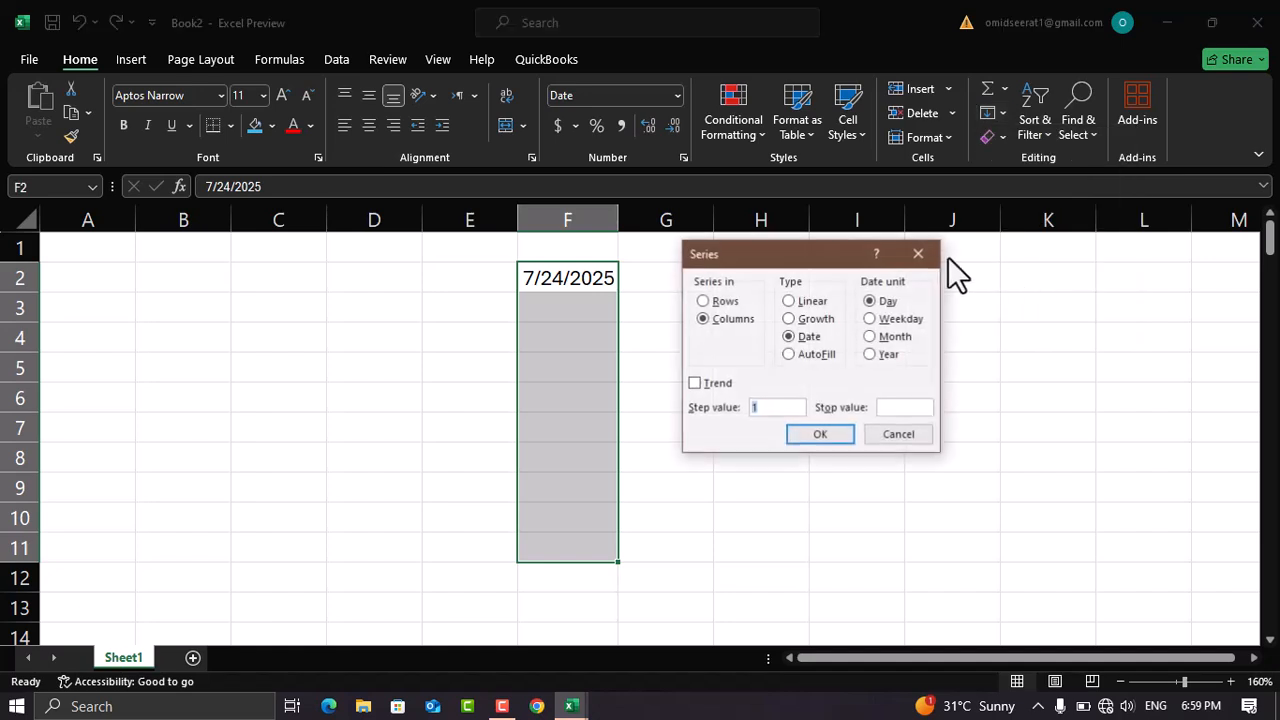
pyautogui.click(815, 354)
pyautogui.click(818, 436)
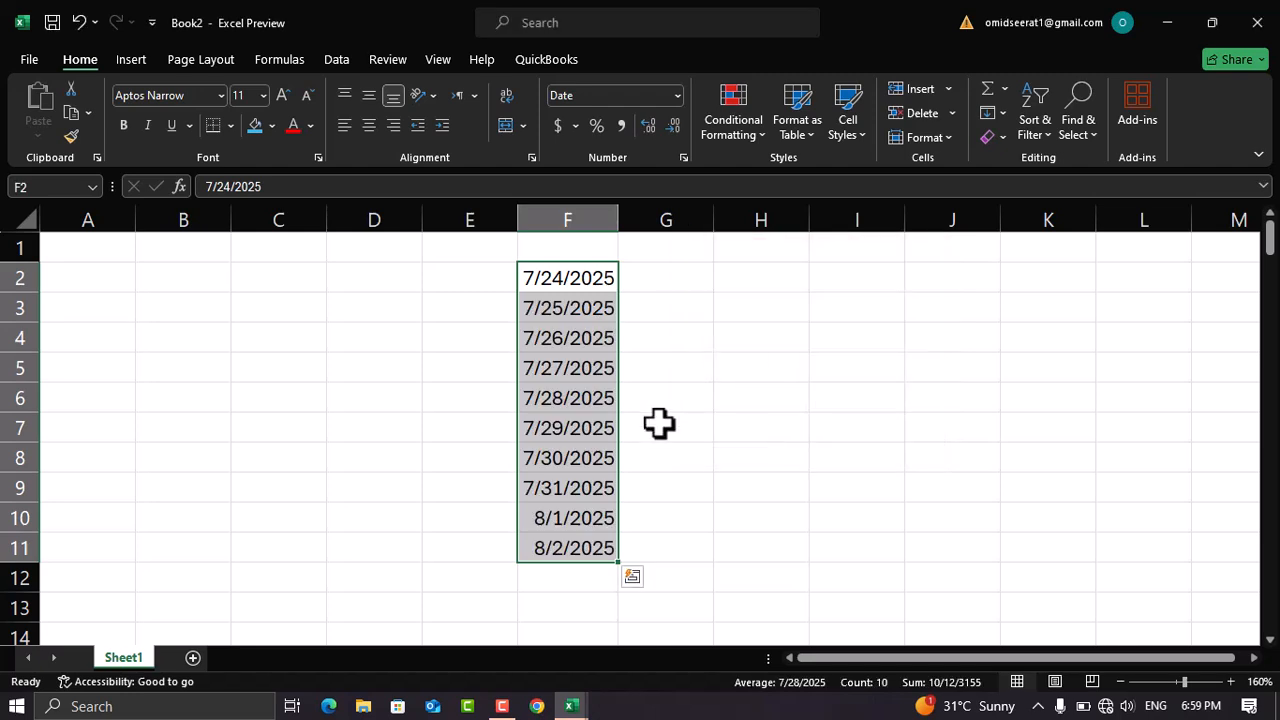
pyautogui.click(603, 397)
pyautogui.hotkey('ctrl', 'z')
# Extend the date in F2 down to F11 with the fill handle, and undo the fill
pyautogui.click(610, 288)
pyautogui.moveTo(617, 291); pyautogui.dragTo(595, 556)
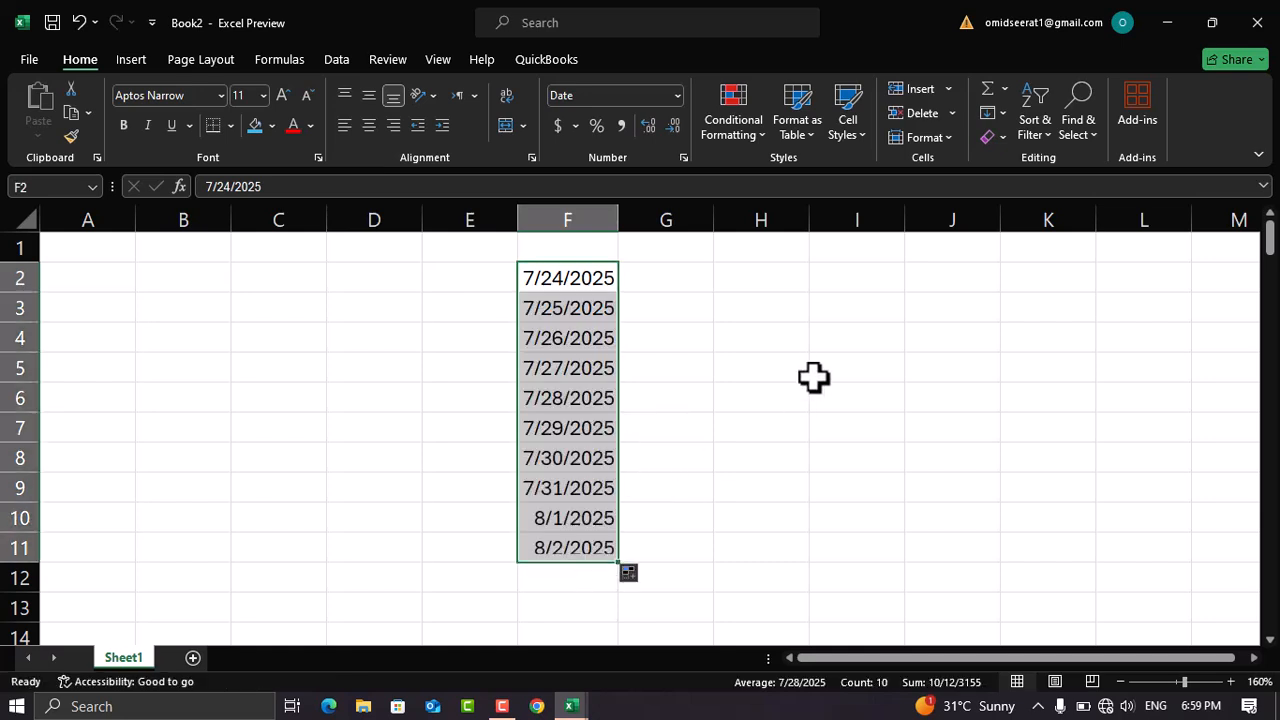
pyautogui.hotkey('ctrl', 'z')
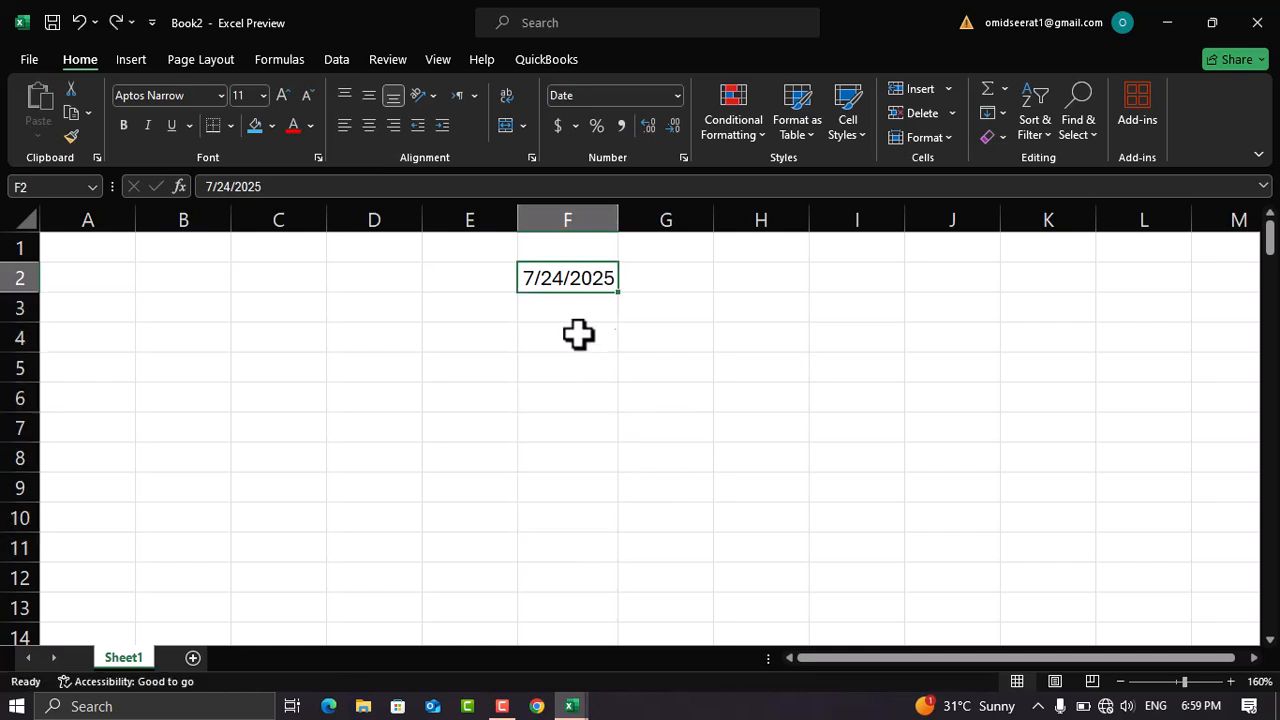
# Enter JANUARY in cell G2
pyautogui.click(642, 286)
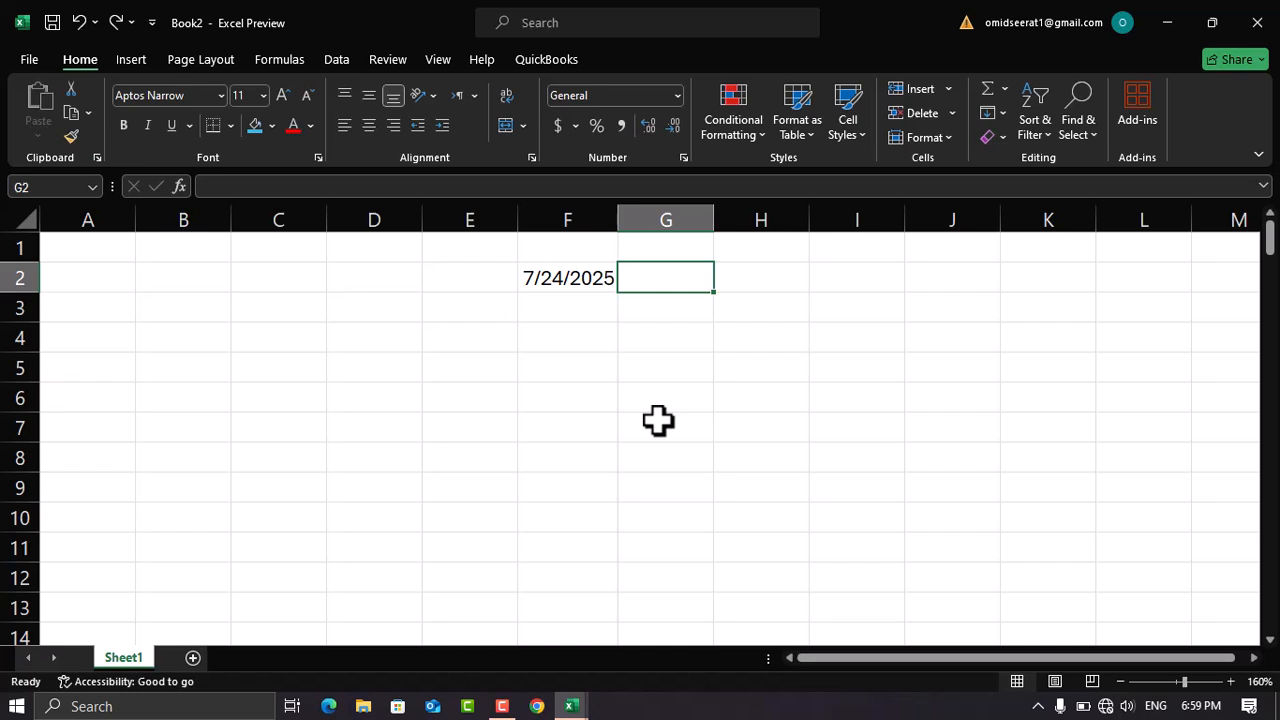
pyautogui.write('JANUARY')
pyautogui.press('Return')
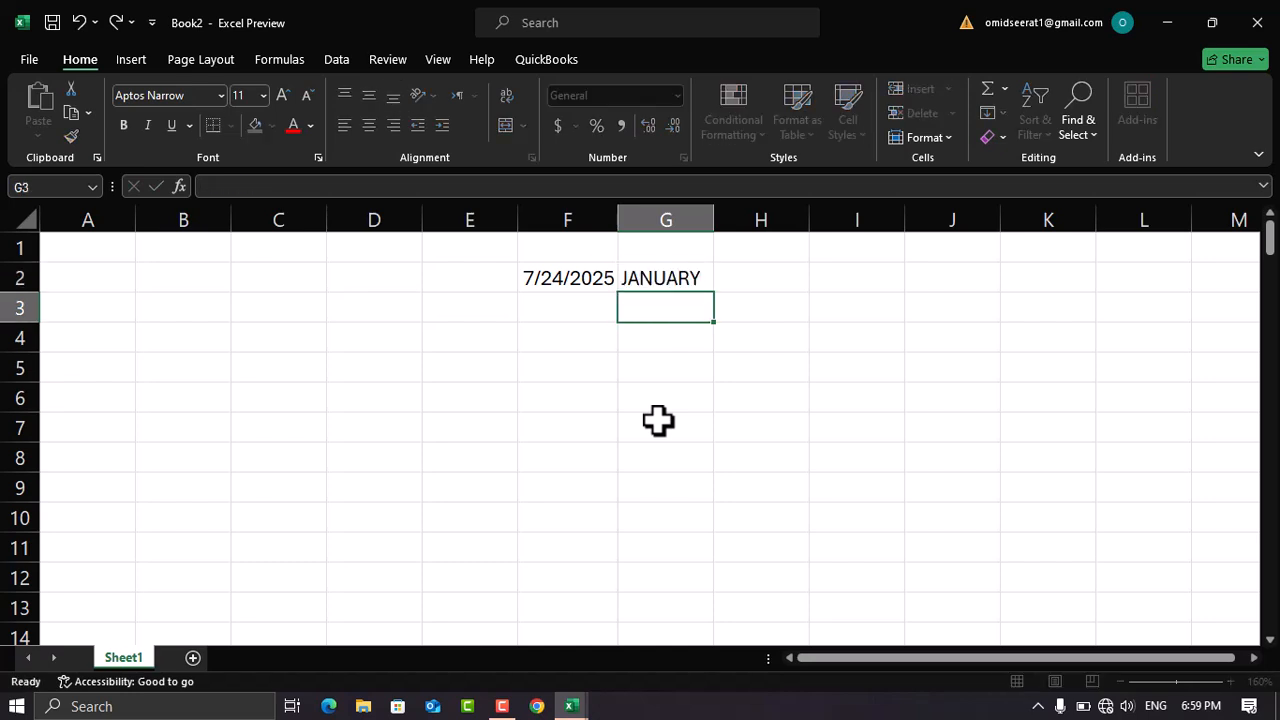
# Extend JANUARY from G2 down to G11 with the fill handle, and undo the fill
pyautogui.click(705, 284)
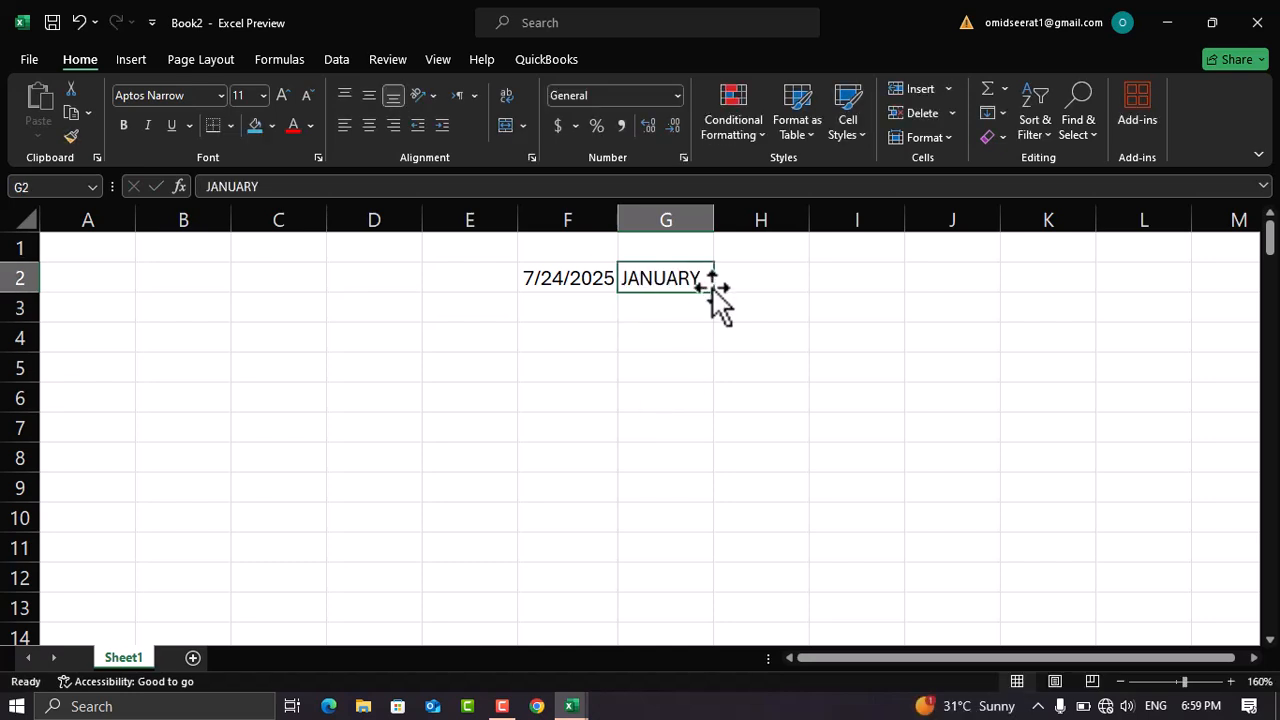
pyautogui.moveTo(716, 292); pyautogui.dragTo(706, 562)
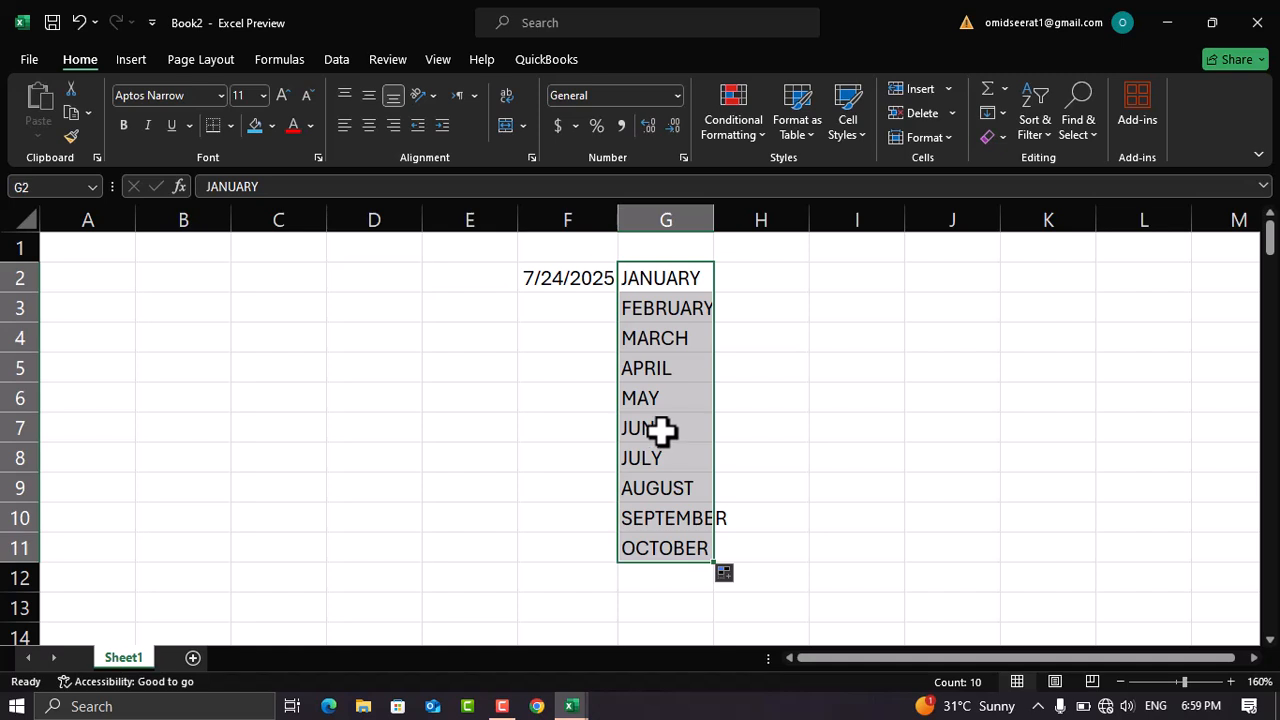
pyautogui.hotkey('ctrl', 'z')
pyautogui.click(731, 349)
# Fill the range G2:G13 with month names using the Series command in columns with type AutoFill
pyautogui.click(670, 286)
pyautogui.moveTo(666, 325); pyautogui.dragTo(671, 600)
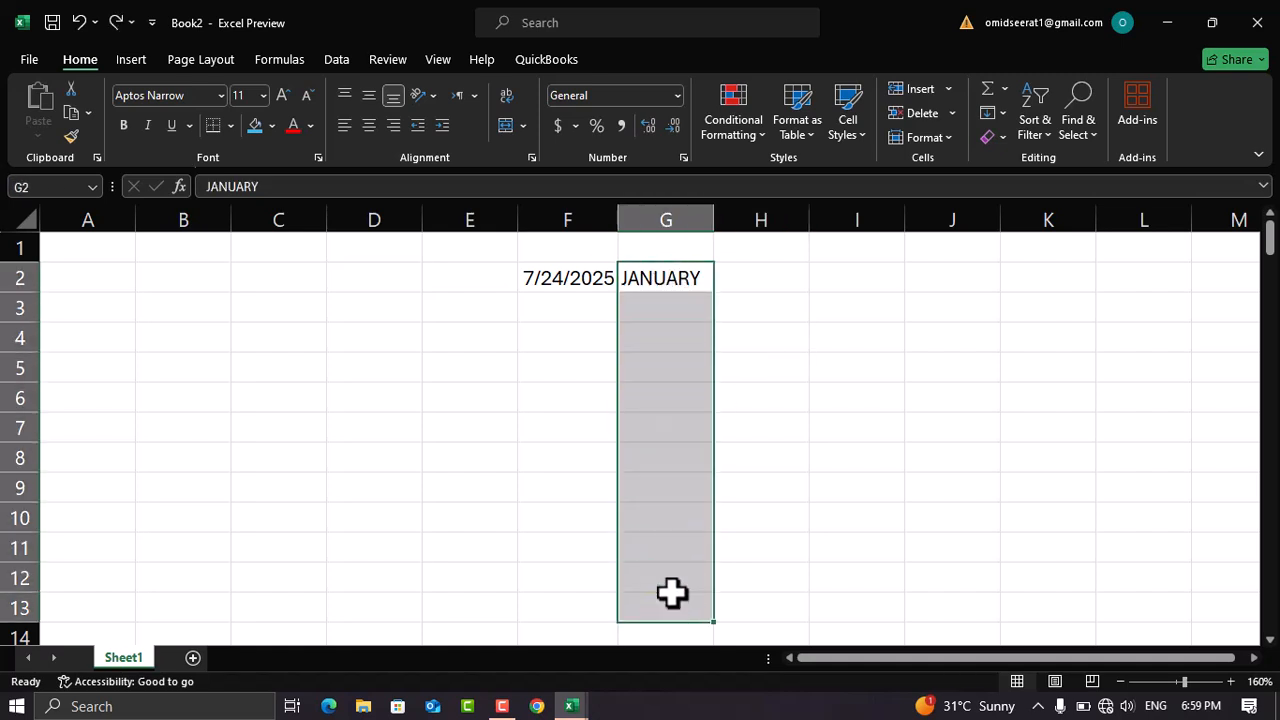
pyautogui.click(1005, 118)
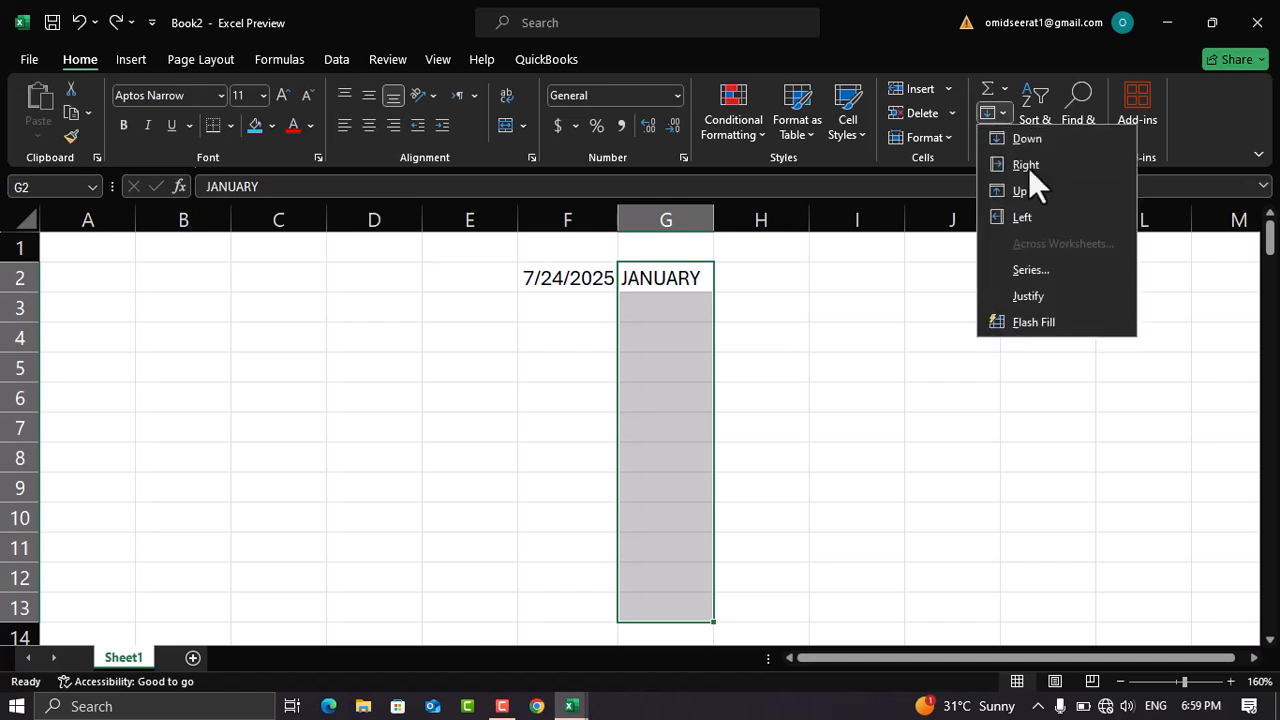
pyautogui.click(1015, 273)
pyautogui.click(808, 354)
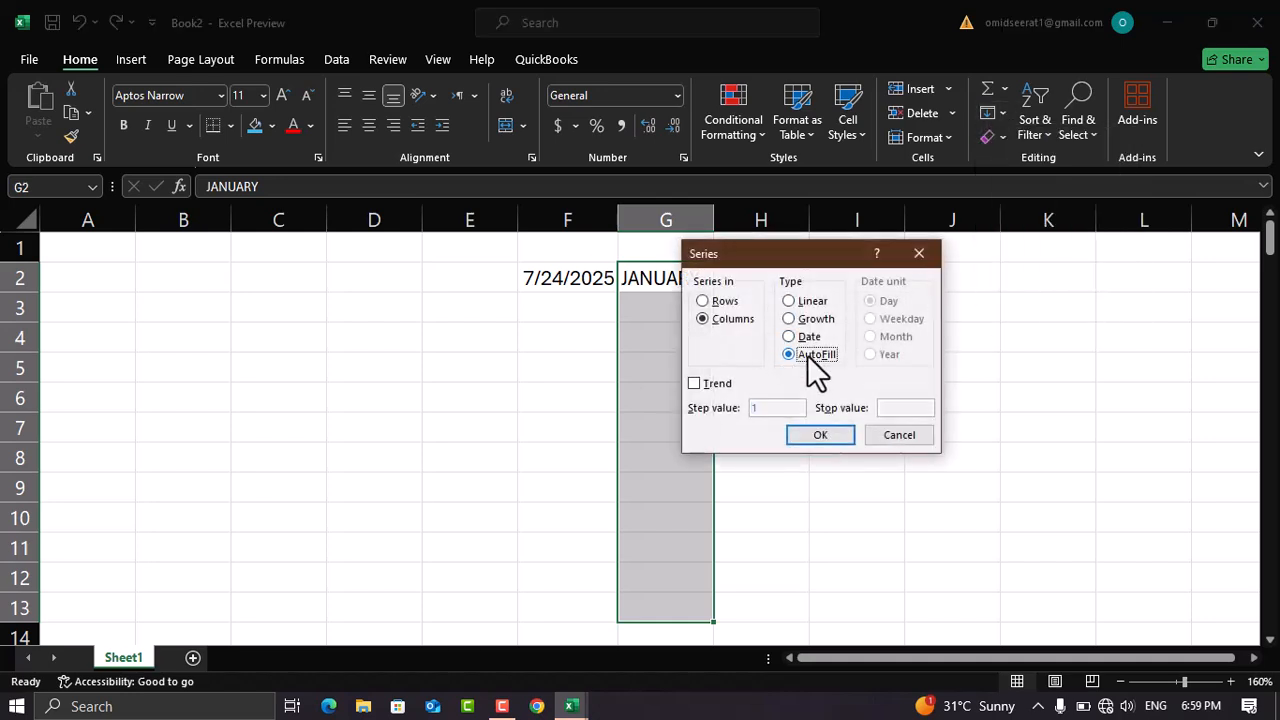
pyautogui.click(820, 436)
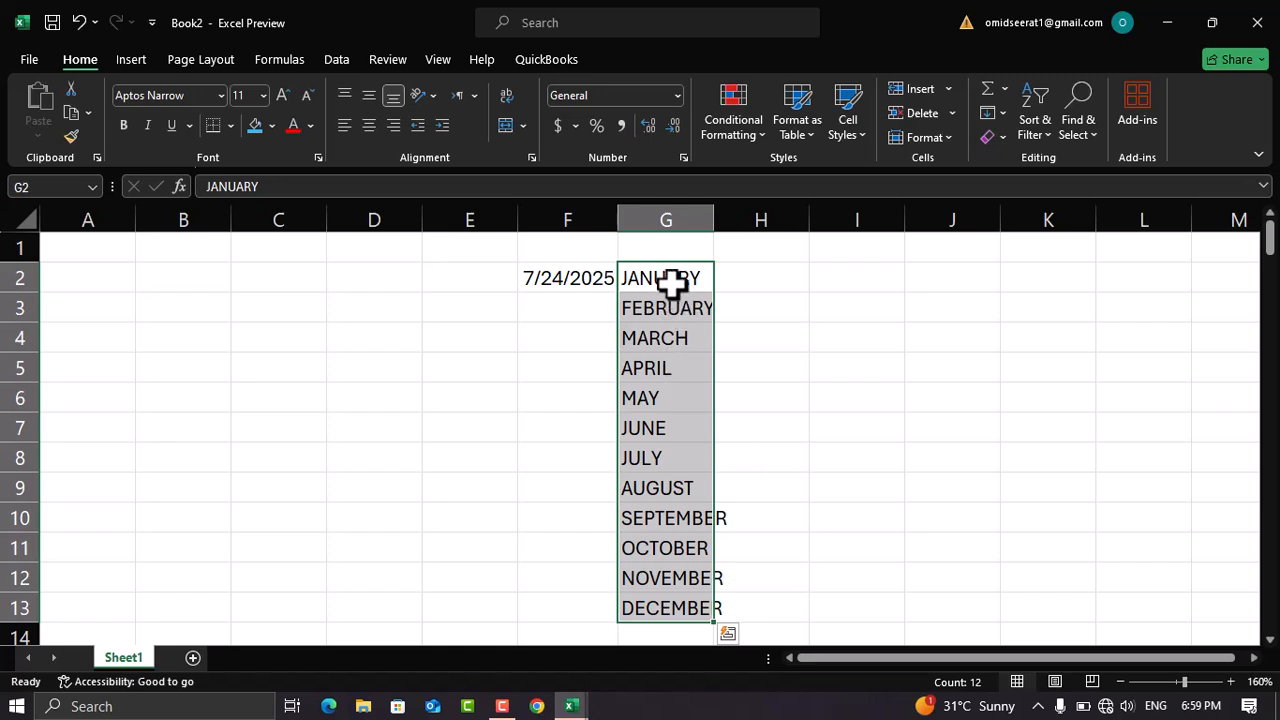
# Enter SATURDAY in cell E2 and fill E2:E11 with weekday names using a column series of type AutoFill
pyautogui.click(467, 280)
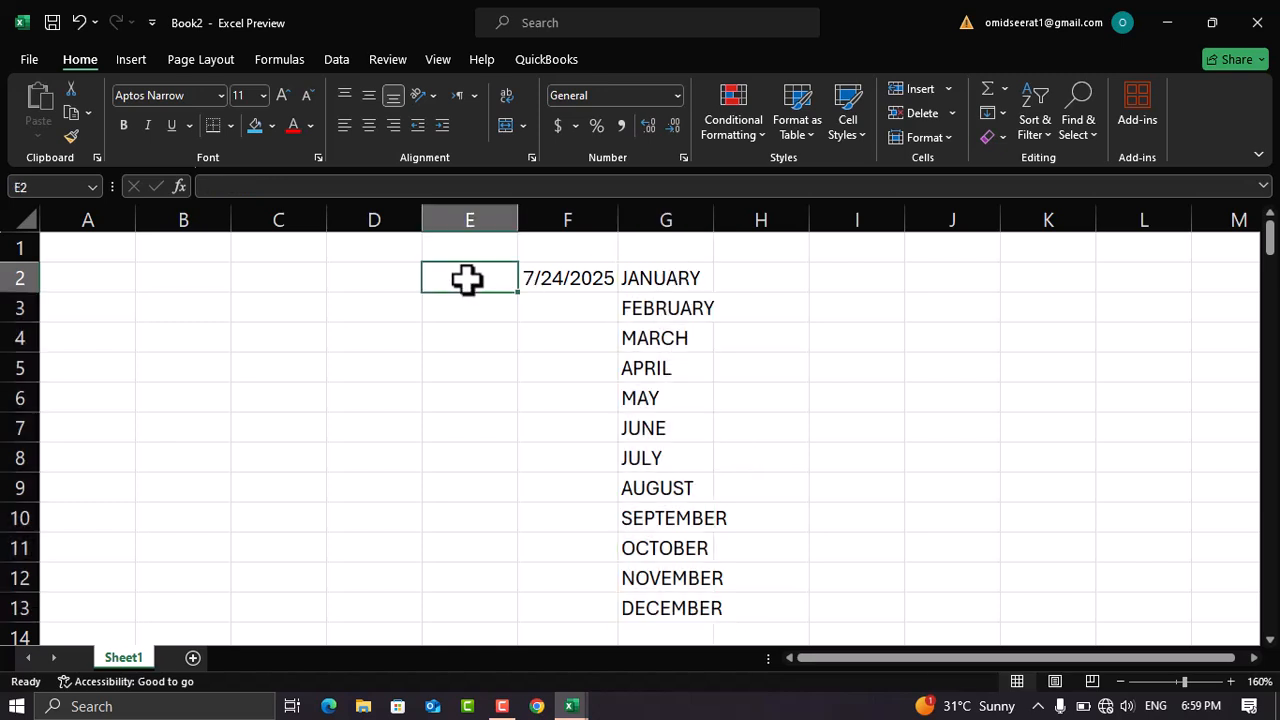
pyautogui.write('SATURDAY')
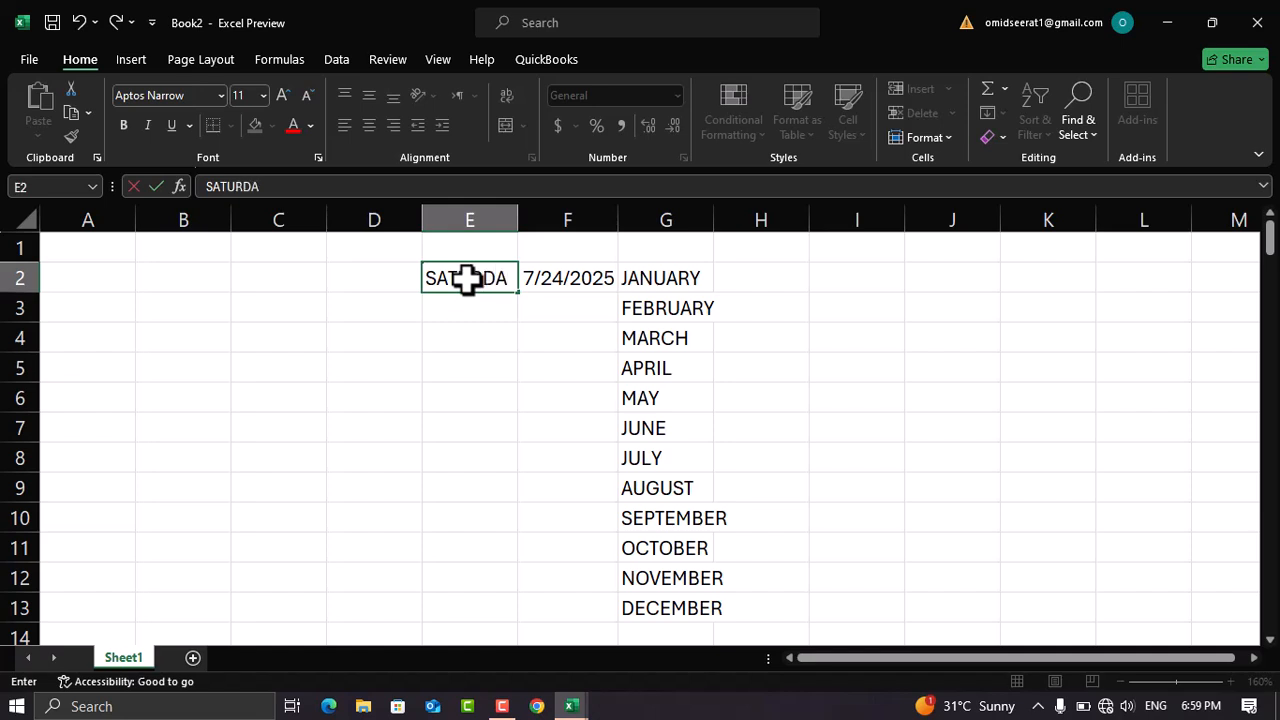
pyautogui.press('Return')
pyautogui.moveTo(471, 287); pyautogui.dragTo(490, 515)
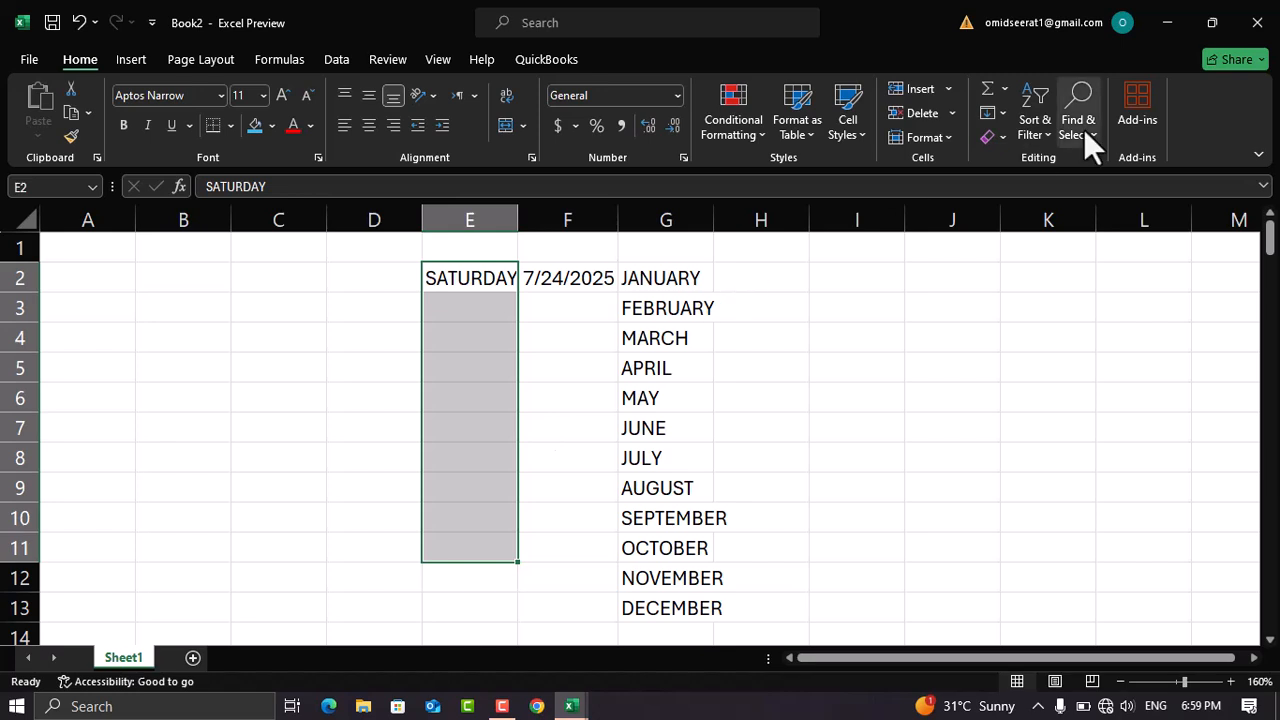
pyautogui.click(999, 114)
pyautogui.click(1038, 270)
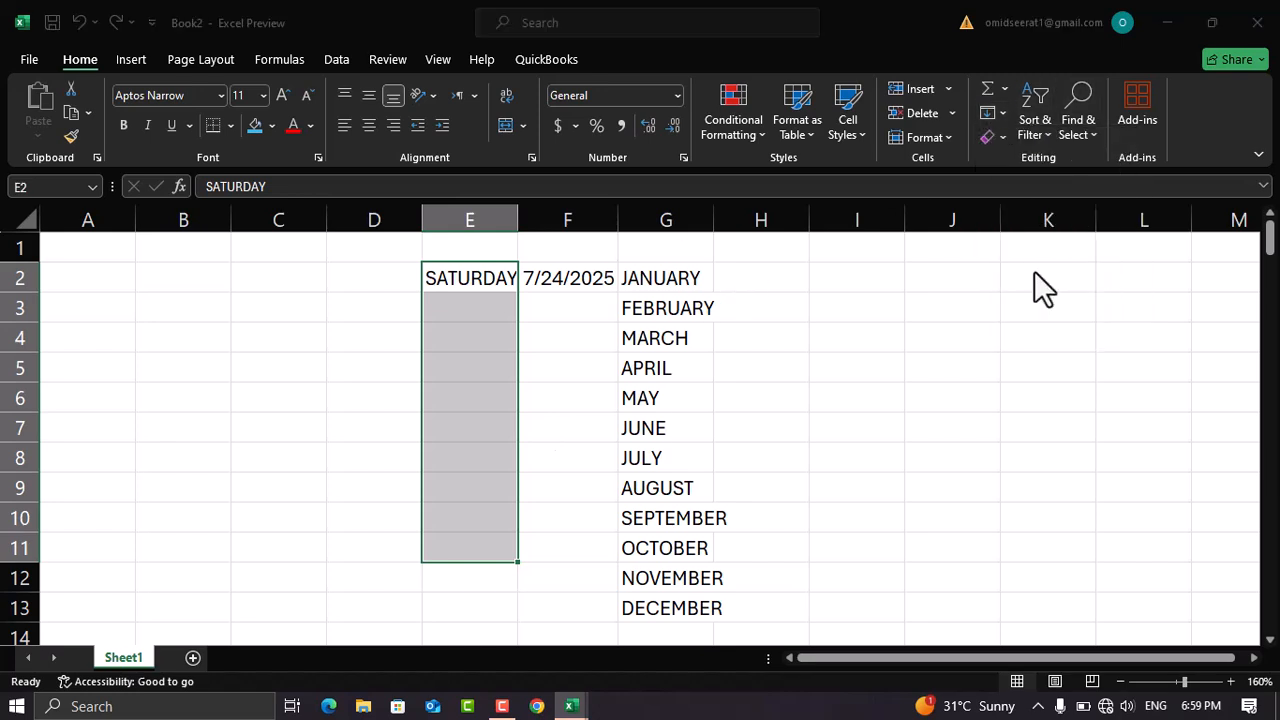
pyautogui.click(816, 356)
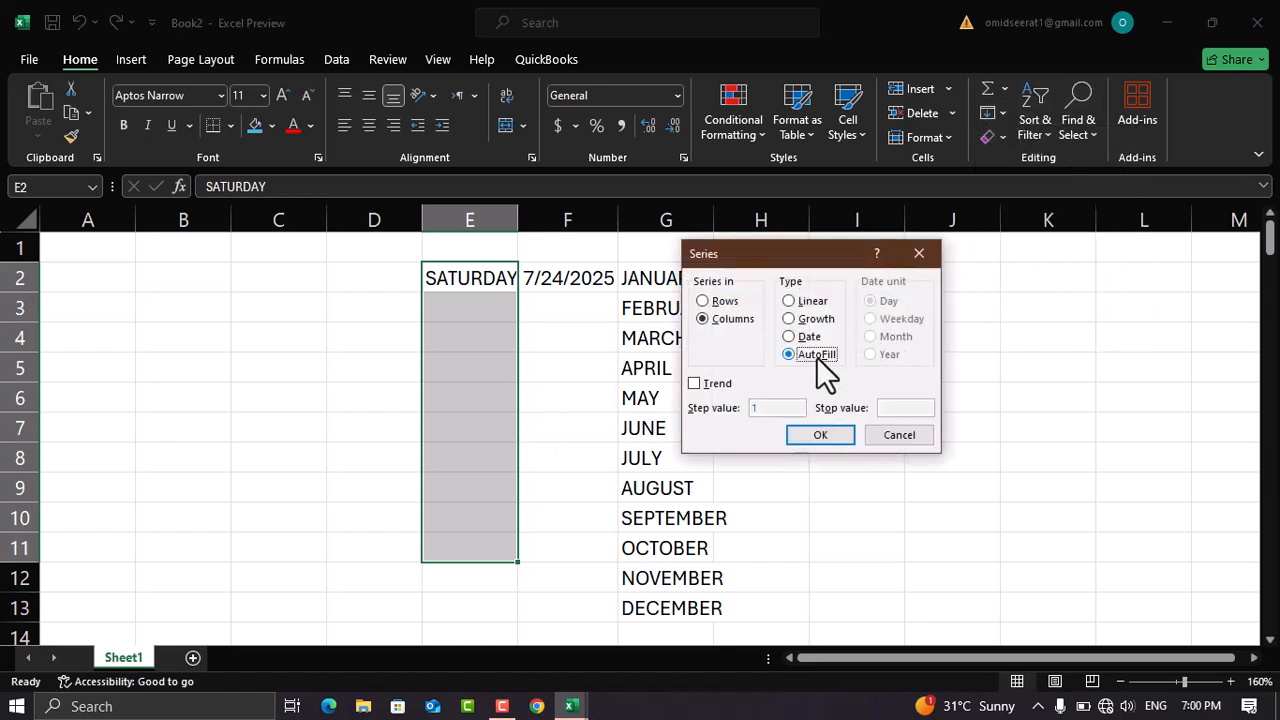
pyautogui.click(818, 435)
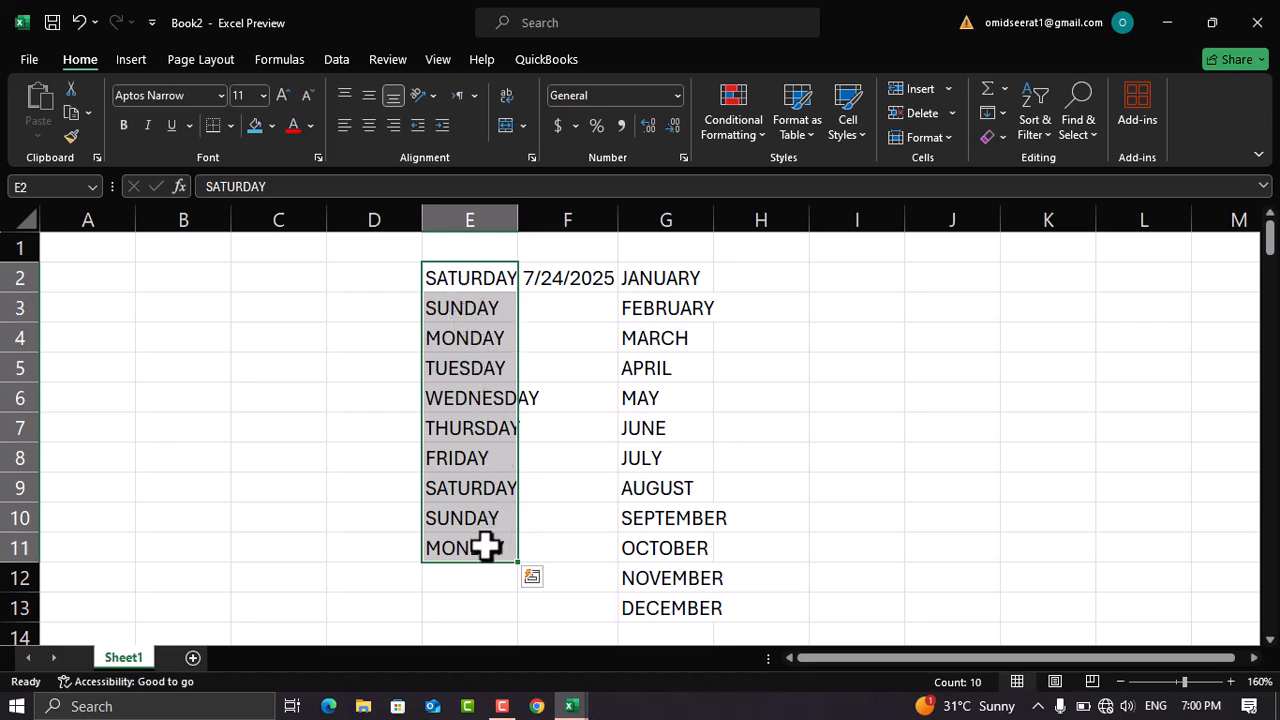
# Clear the contents of the range D2:H13, removing the weekday, date and month entries
pyautogui.click(582, 398)
pyautogui.moveTo(400, 277); pyautogui.dragTo(791, 617)
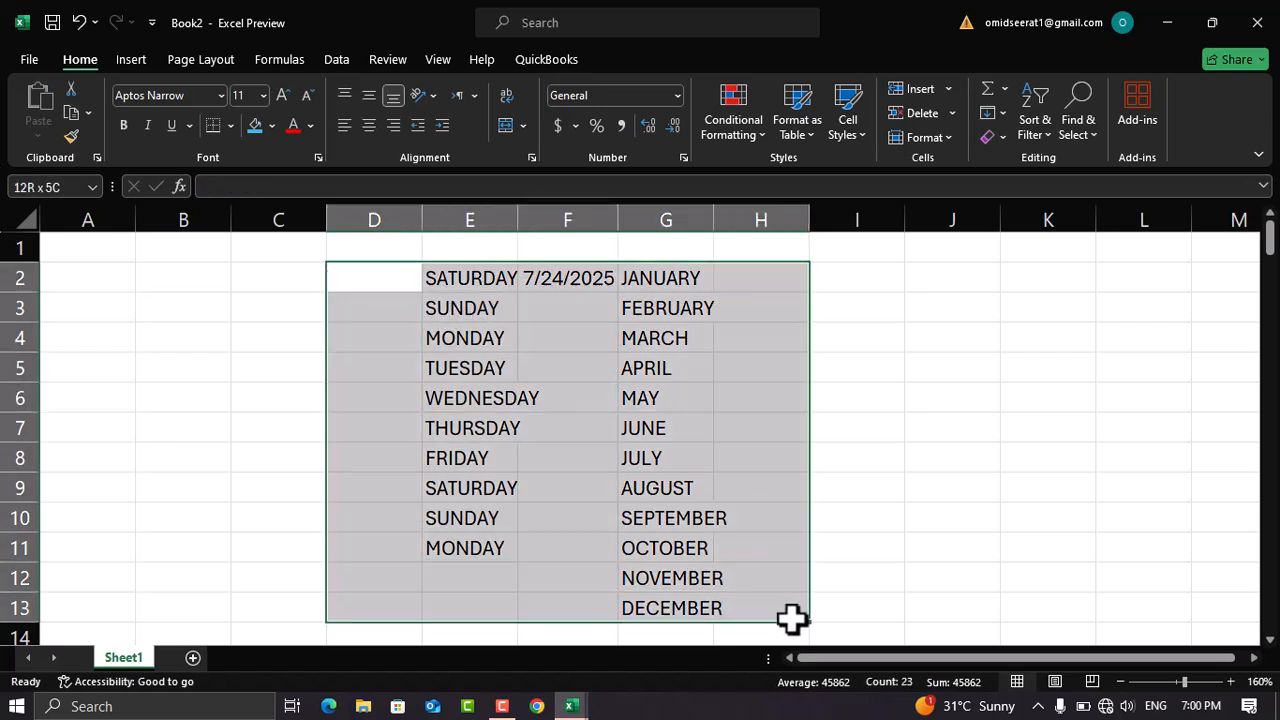
pyautogui.press('Delete')
pyautogui.click(572, 366)
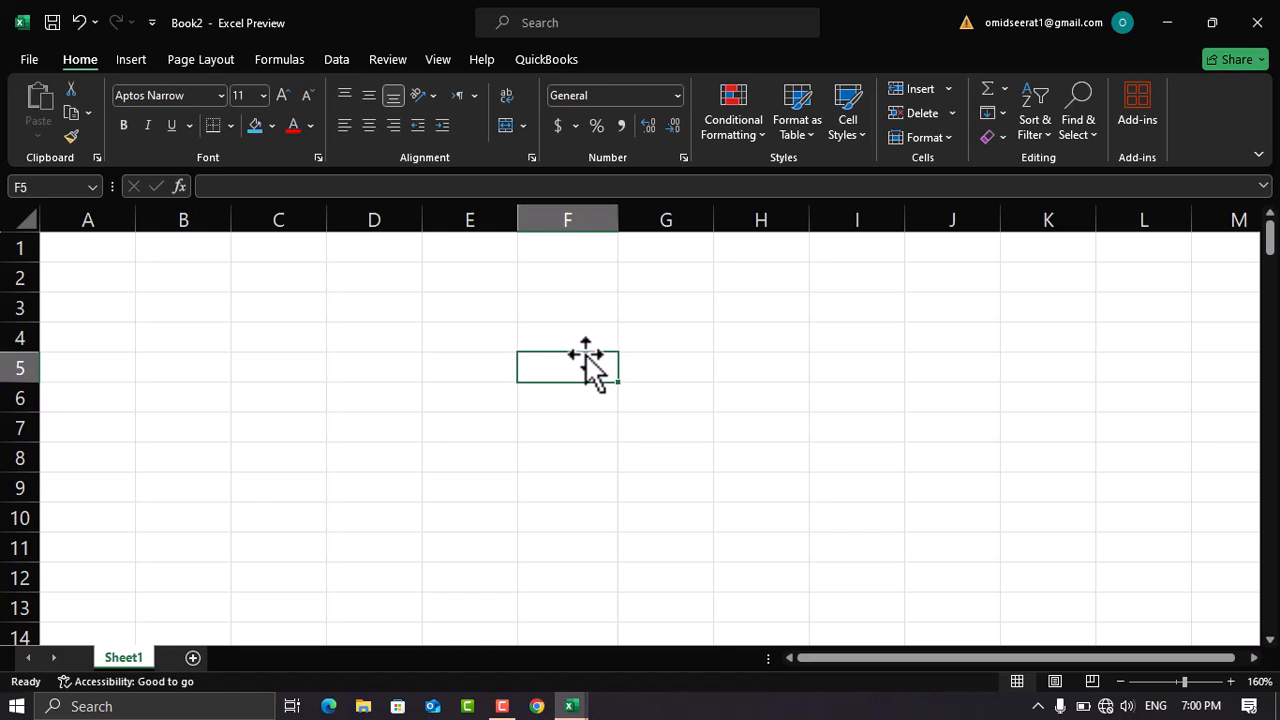
# Enter SATURDAY in cell F2 and AutoFill the weekday names down to F9
pyautogui.click(551, 280)
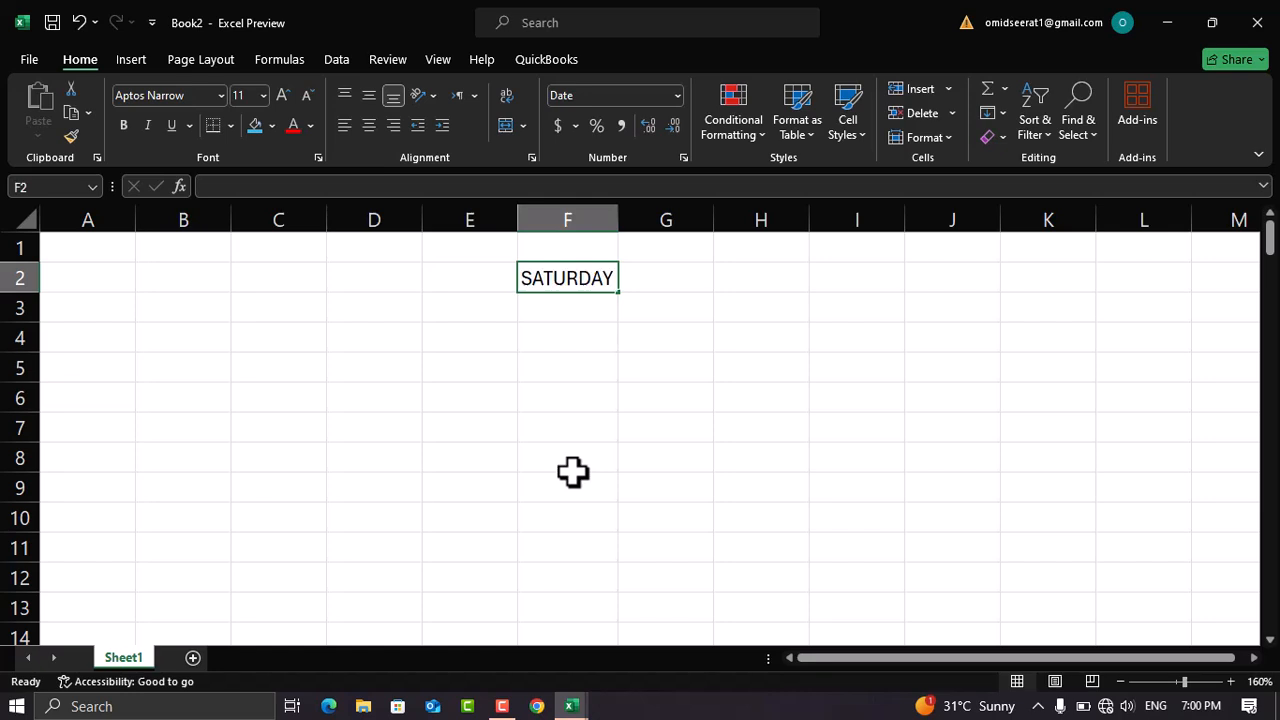
pyautogui.write('SATURAD')
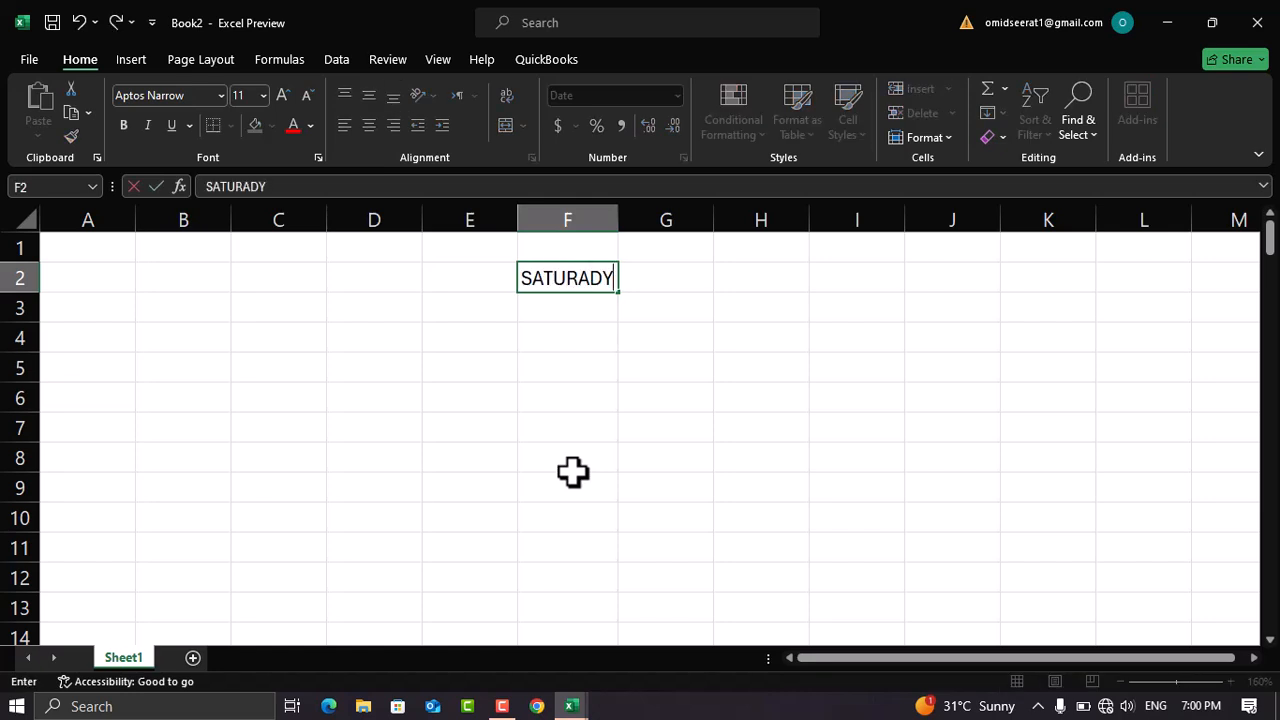
pyautogui.press('BackSpace')
pyautogui.press('BackSpace')
pyautogui.write('D')
pyautogui.press('Return')
pyautogui.click(604, 282)
pyautogui.moveTo(617, 292); pyautogui.dragTo(594, 517)
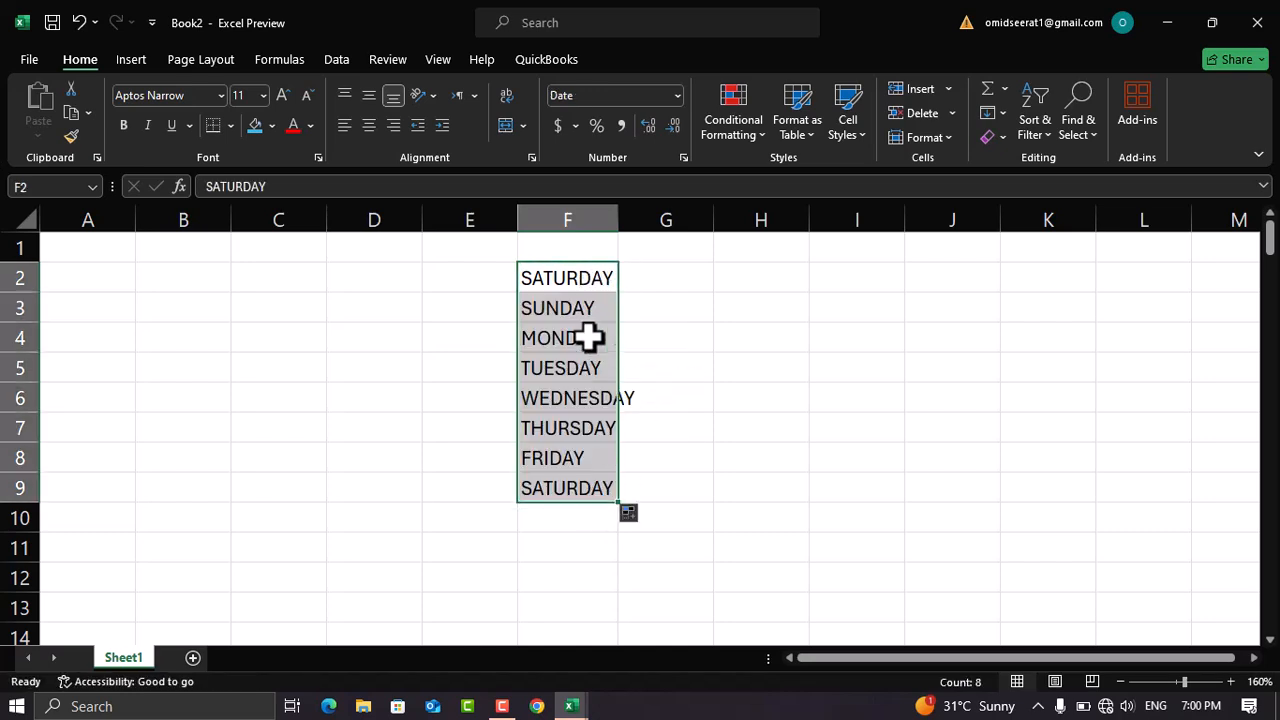
# Enter شنبه in cell H2, AutoFill it down to H8, and check the filled cells
pyautogui.click(753, 270)
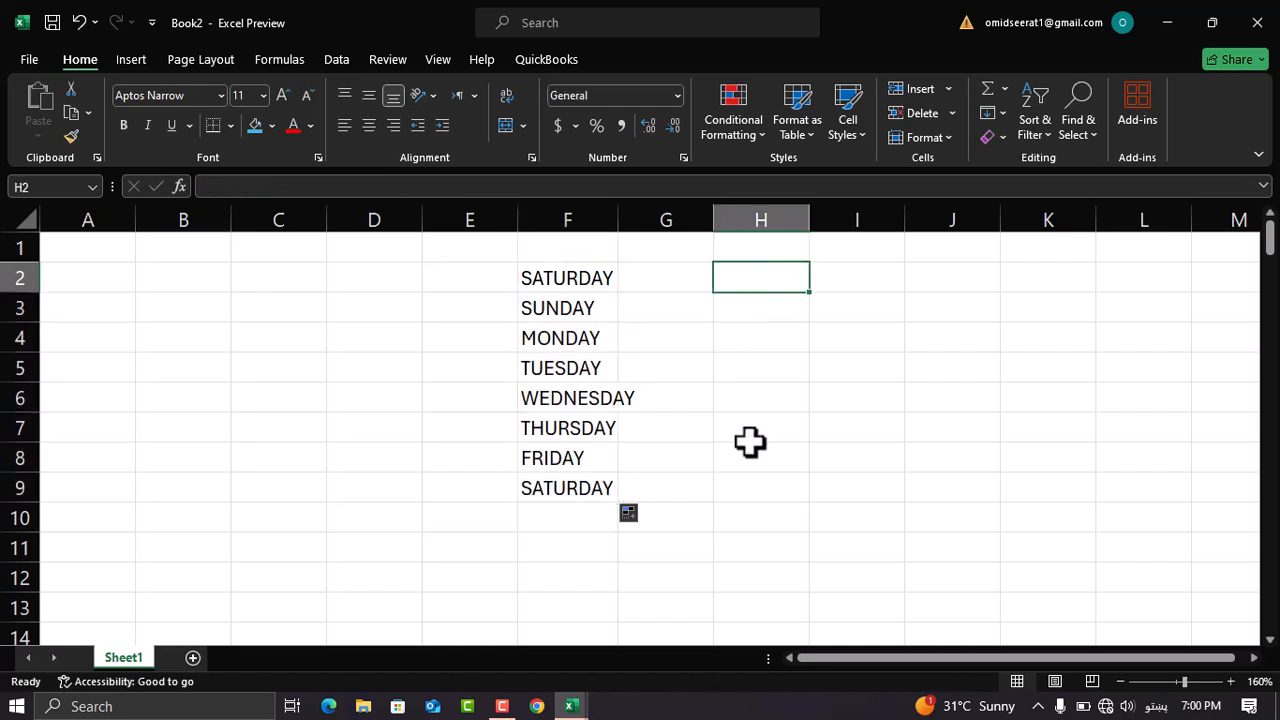
pyautogui.write('شنبه')
pyautogui.press('Return')
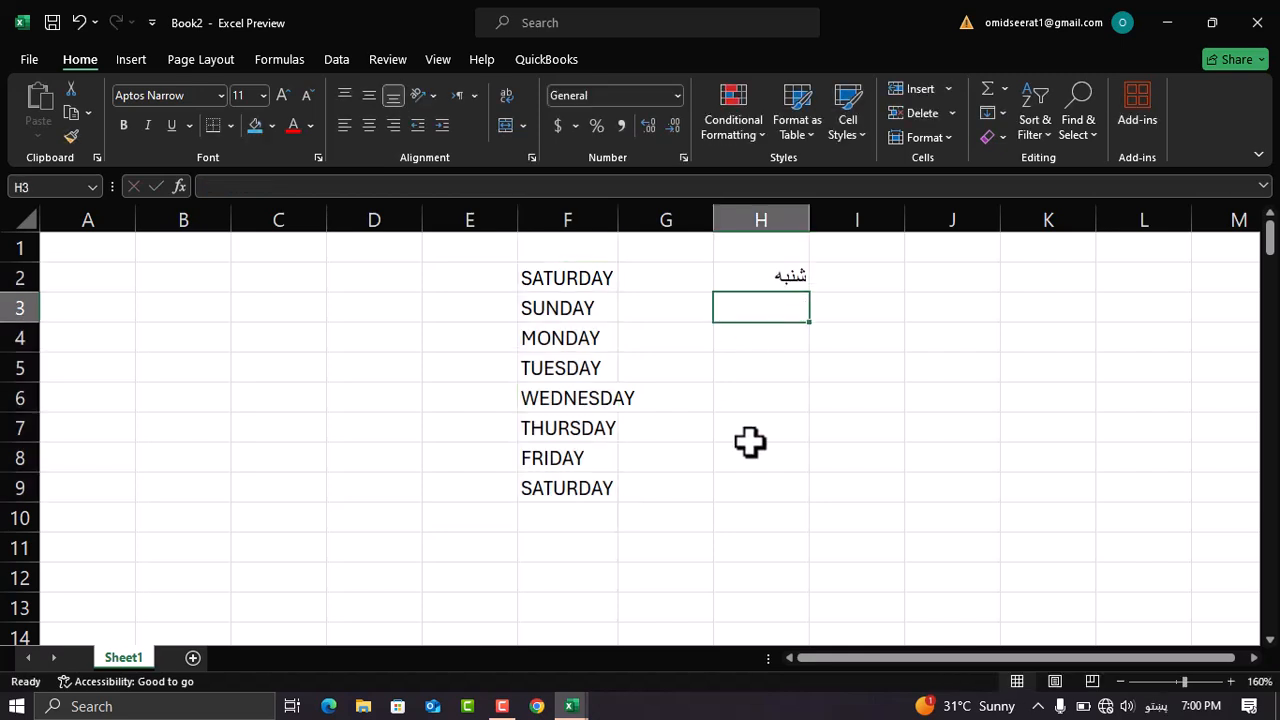
pyautogui.click(794, 271)
pyautogui.moveTo(814, 297); pyautogui.dragTo(806, 468)
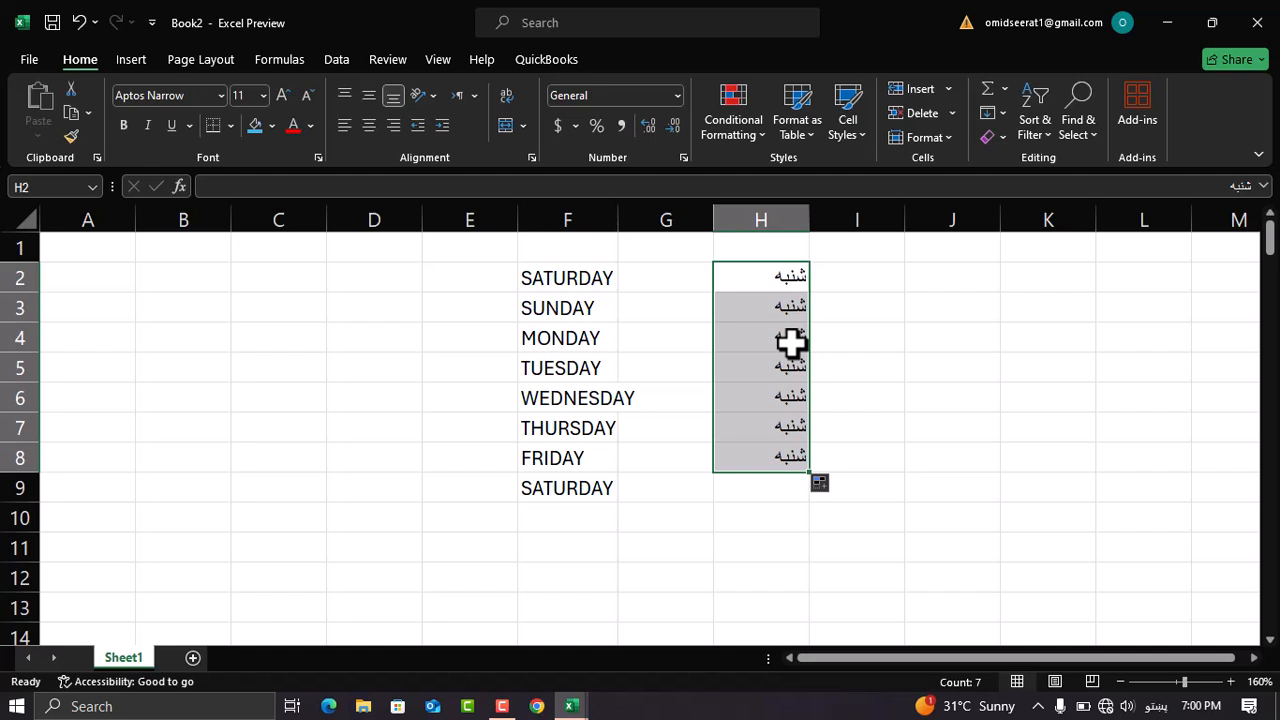
pyautogui.click(840, 310)
pyautogui.moveTo(782, 282); pyautogui.dragTo(766, 463)
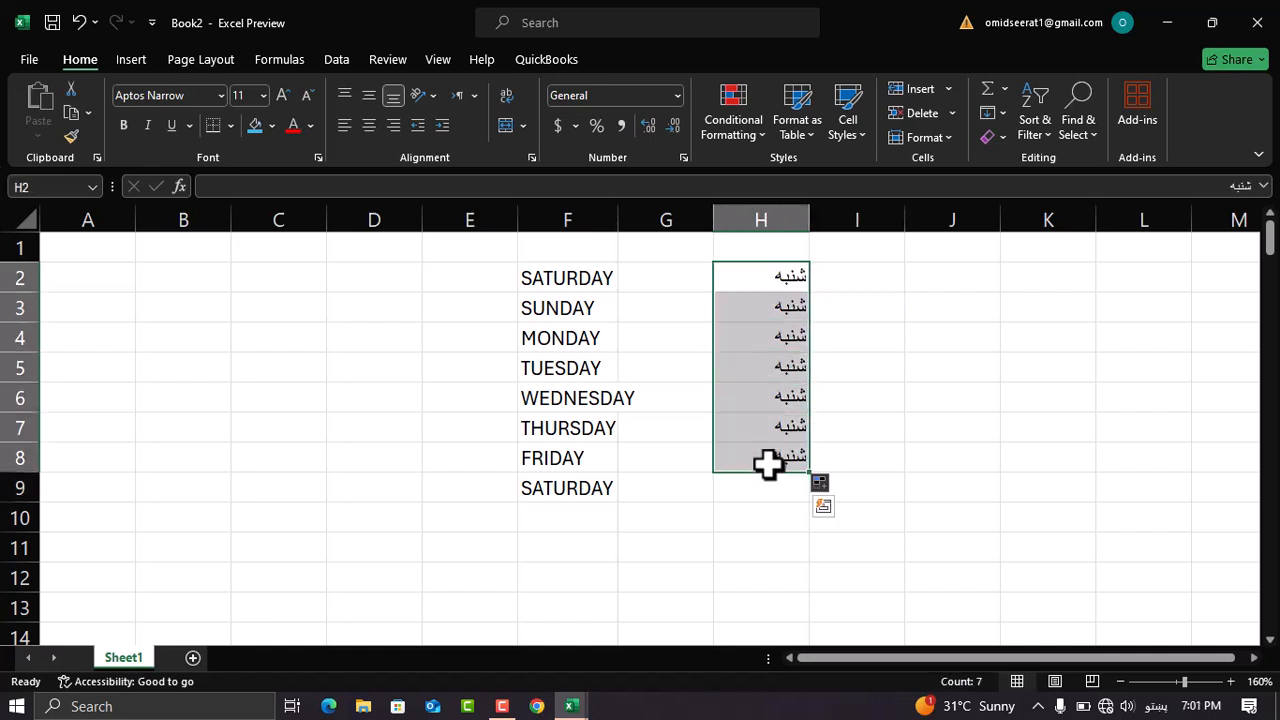
# Enter حمل in cell J2 and AutoFill it down to J10
pyautogui.click(925, 280)
pyautogui.write('حمل')
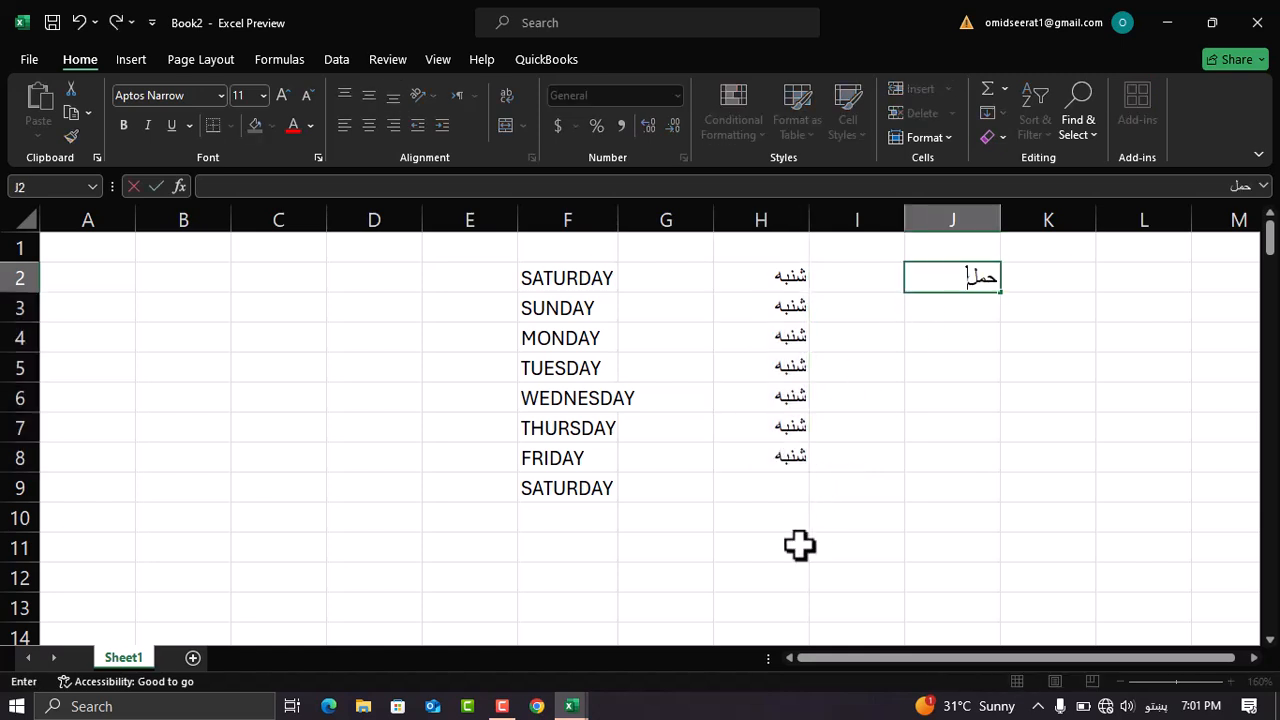
pyautogui.click(958, 375)
pyautogui.click(972, 276)
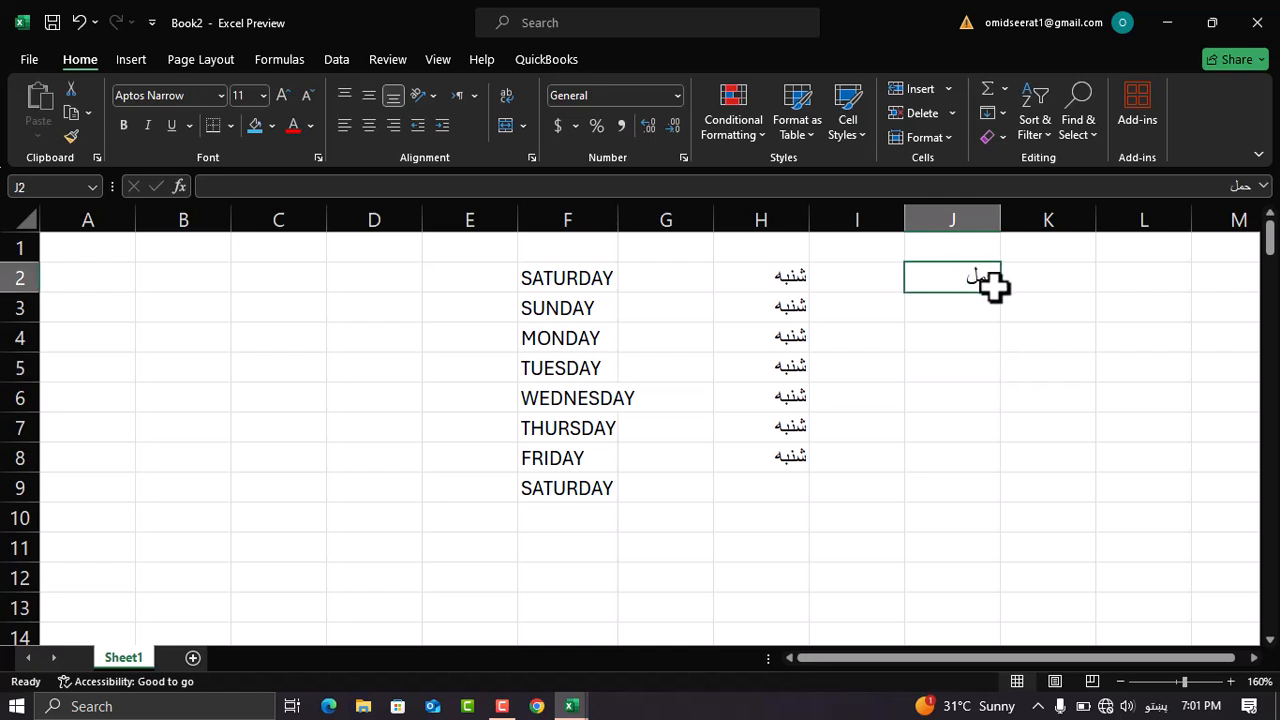
pyautogui.moveTo(1000, 293); pyautogui.dragTo(990, 528)
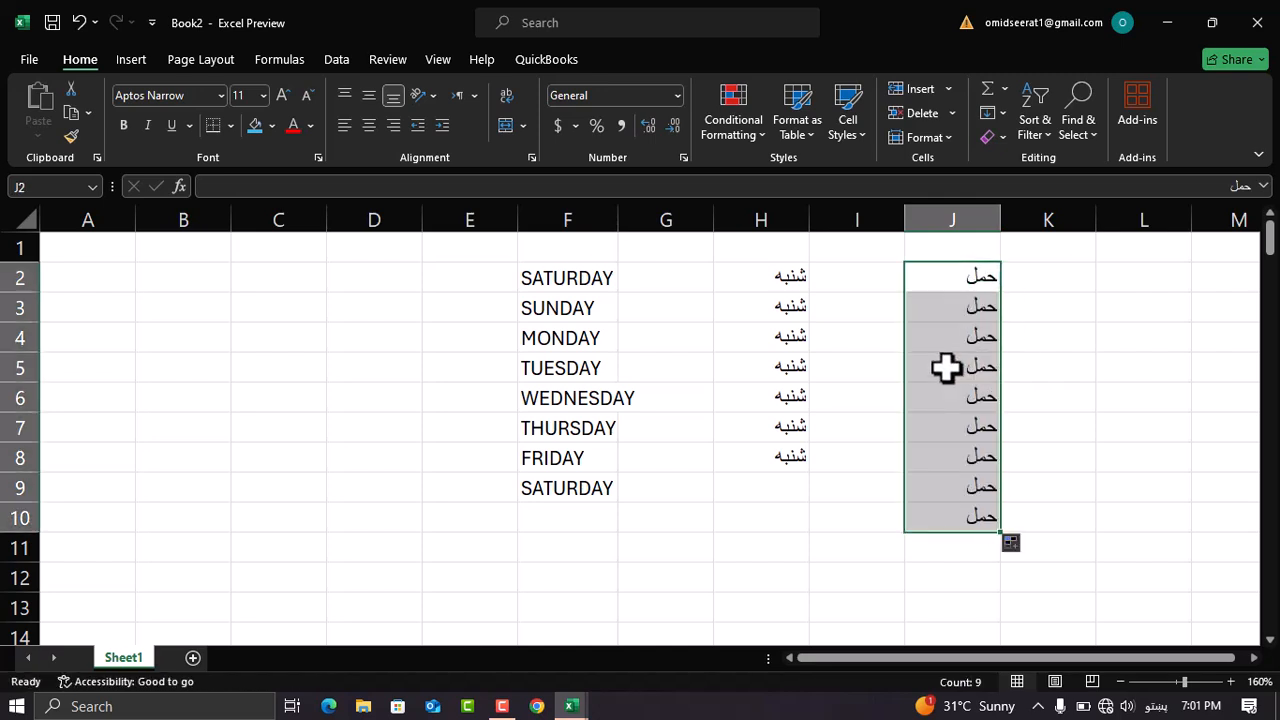
# Clear the contents of H2:J10 and the weekday list in F2:F9
pyautogui.moveTo(780, 283); pyautogui.dragTo(985, 517)
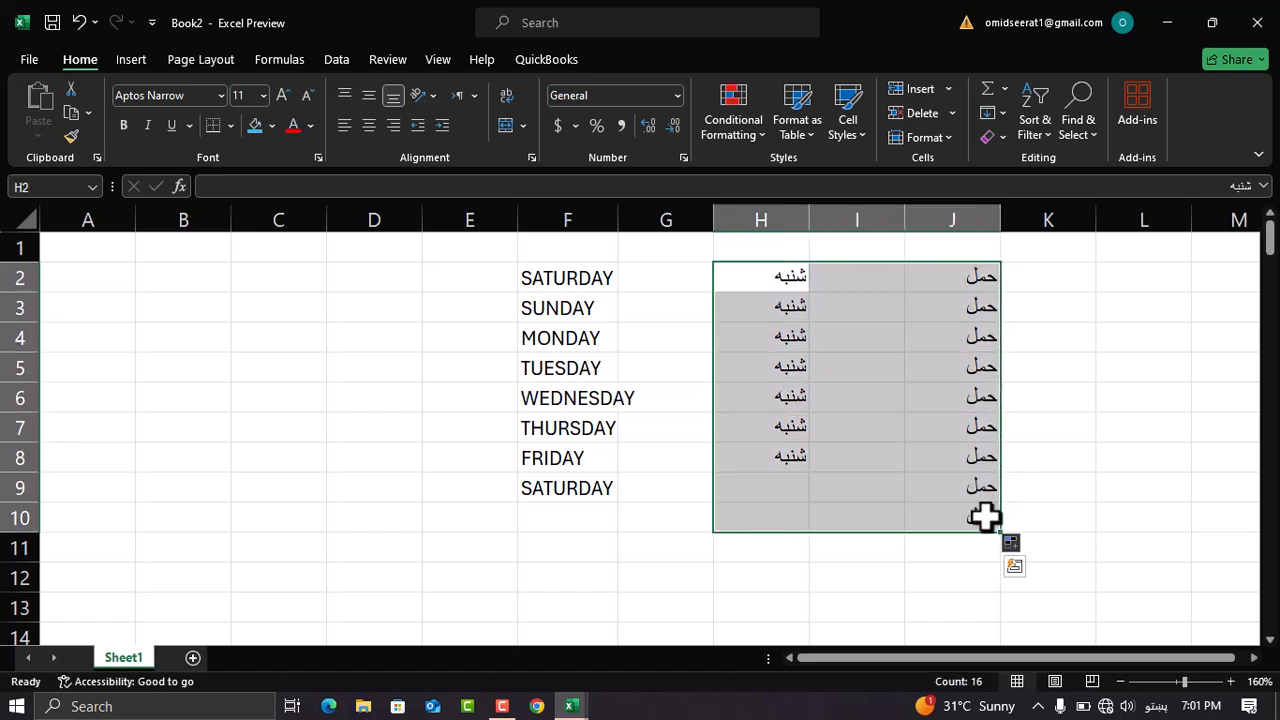
pyautogui.press('Delete')
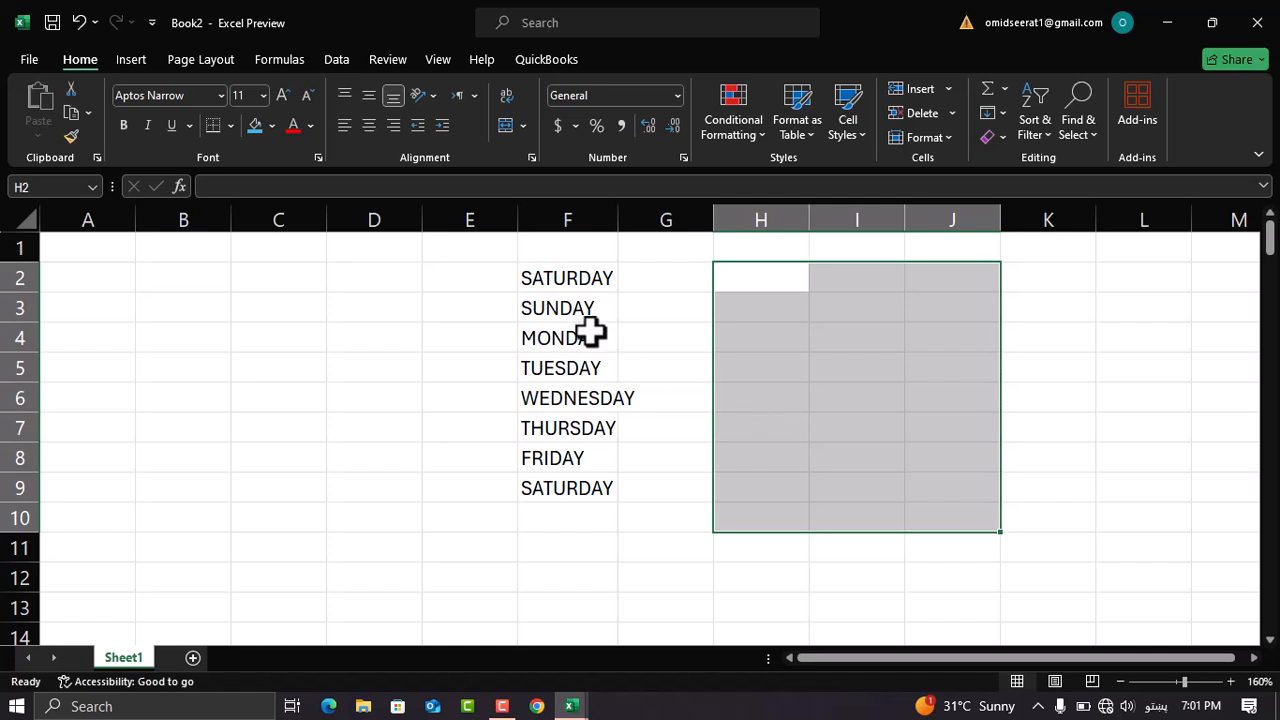
pyautogui.moveTo(553, 279); pyautogui.dragTo(560, 483)
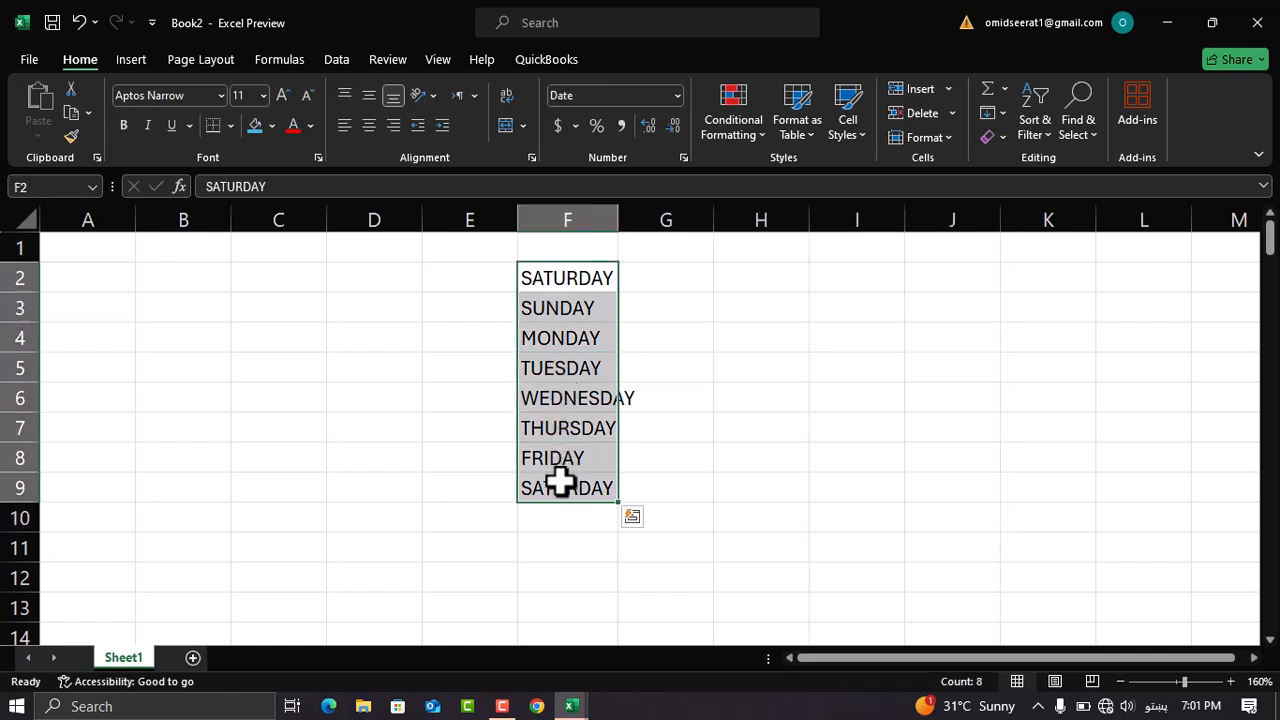
pyautogui.press('Delete')
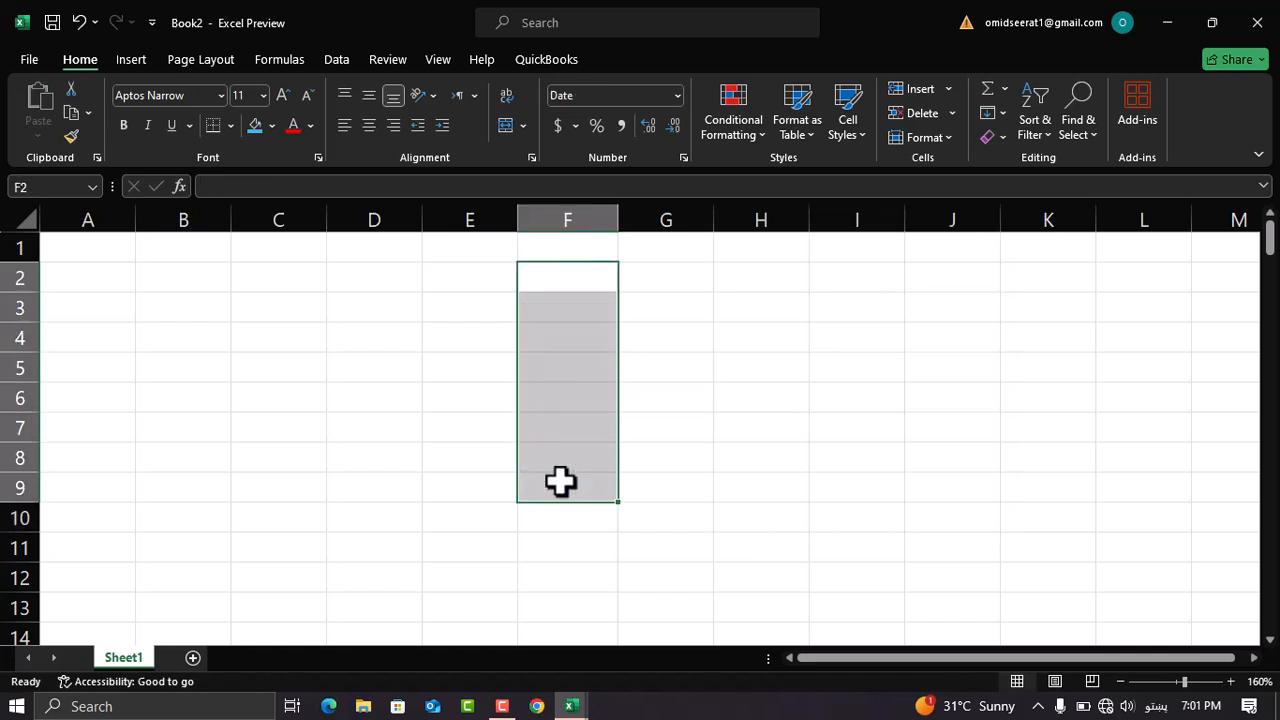